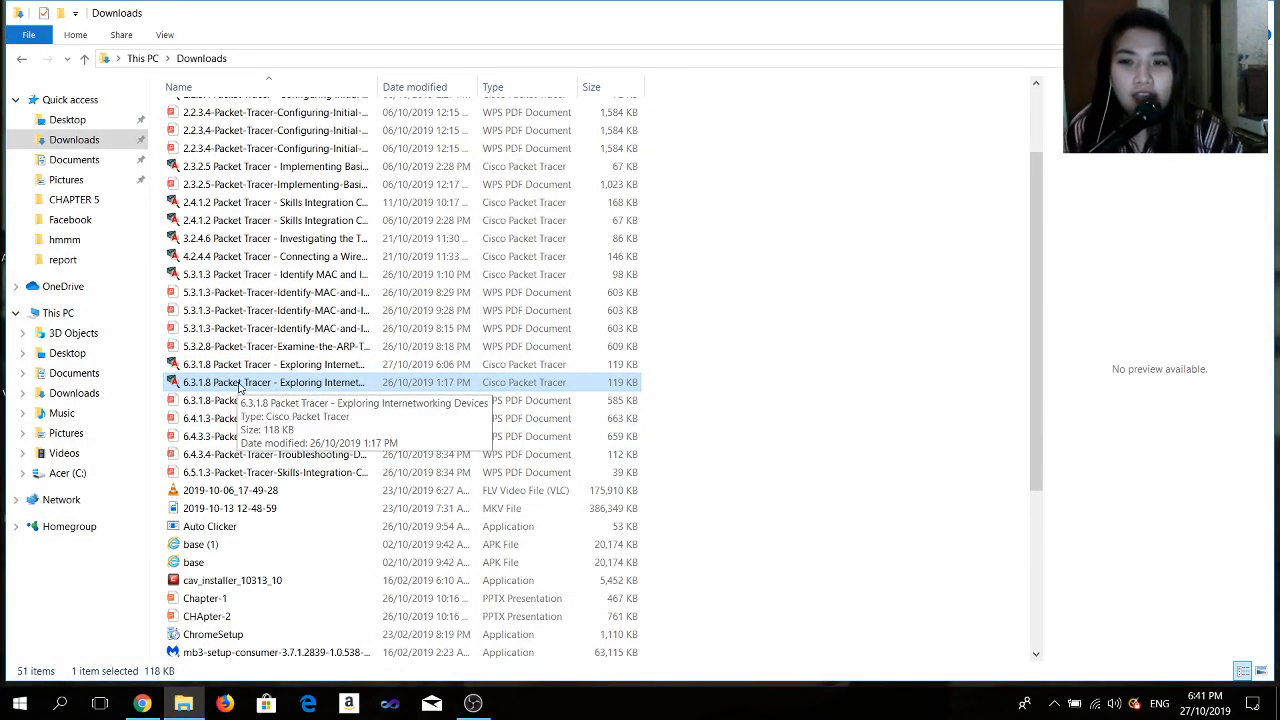
- Open the activity file 6.3.1.8 Packet Tracer - Exploring Internetworking Devices and close the user profile dialog
{"action": "double_click", "coordinate": [240, 387]}
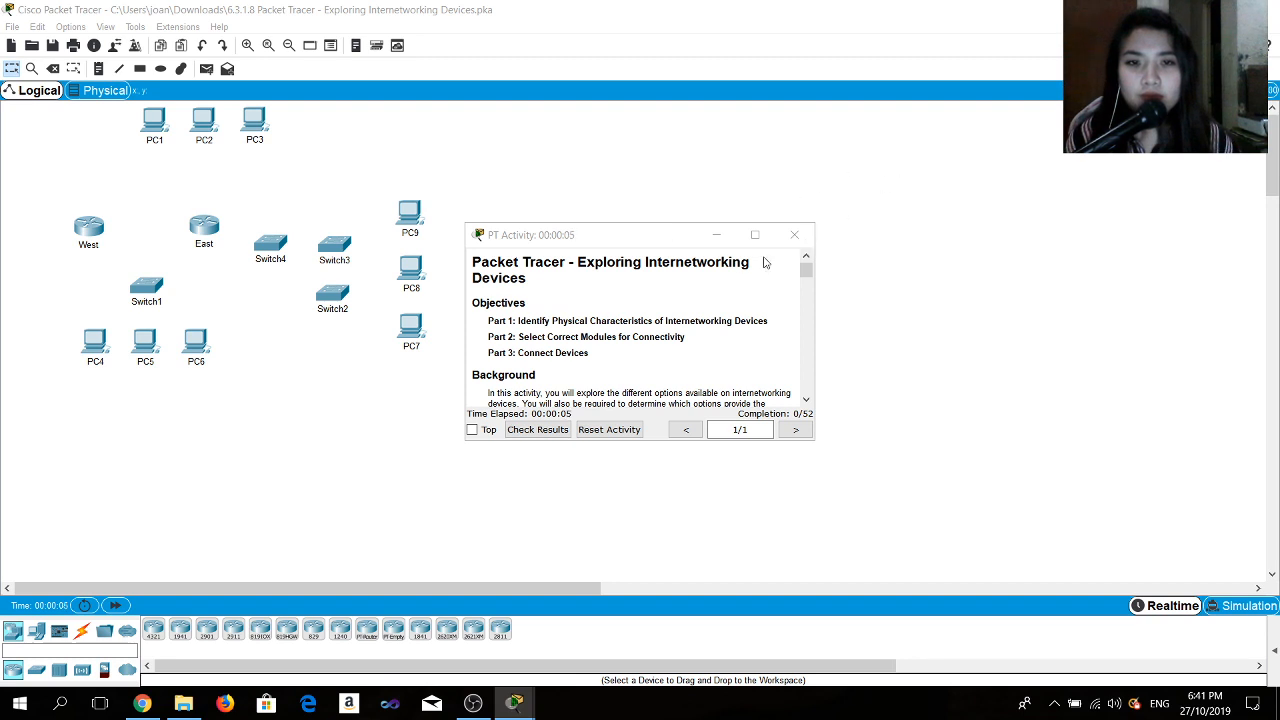
{"action": "left_click", "coordinate": [714, 236]}
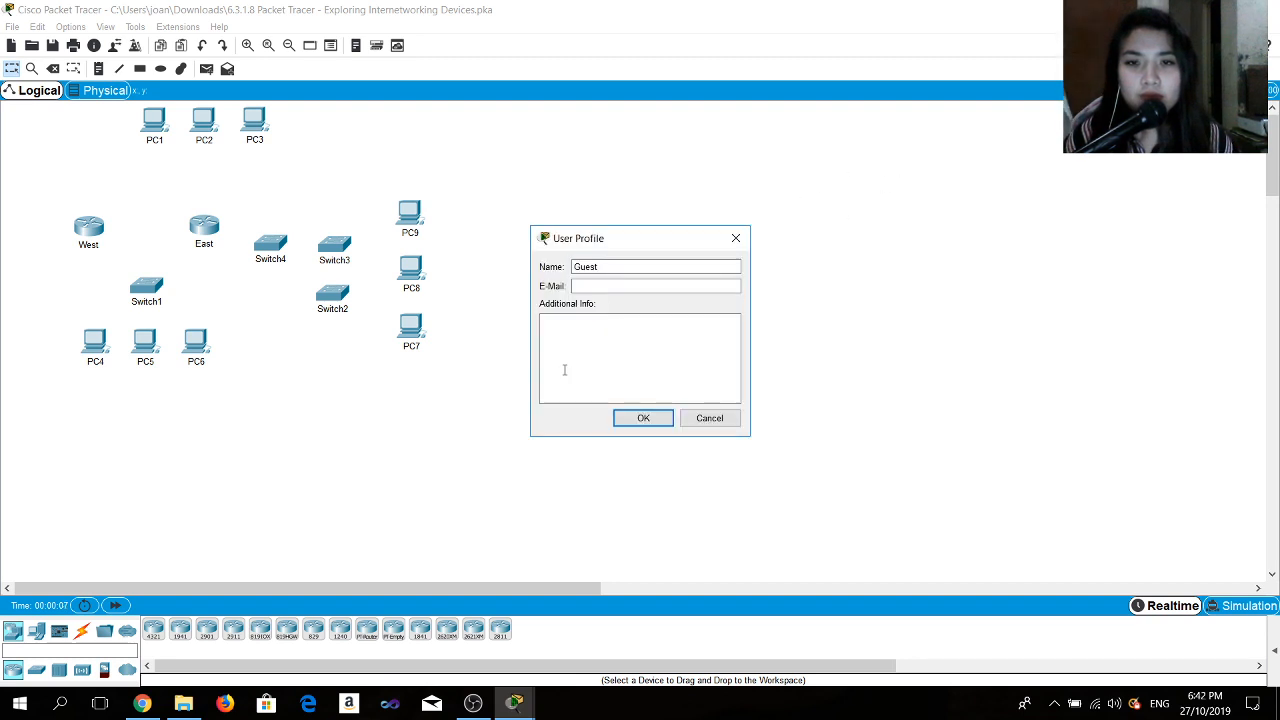
{"action": "left_click", "coordinate": [736, 238]}
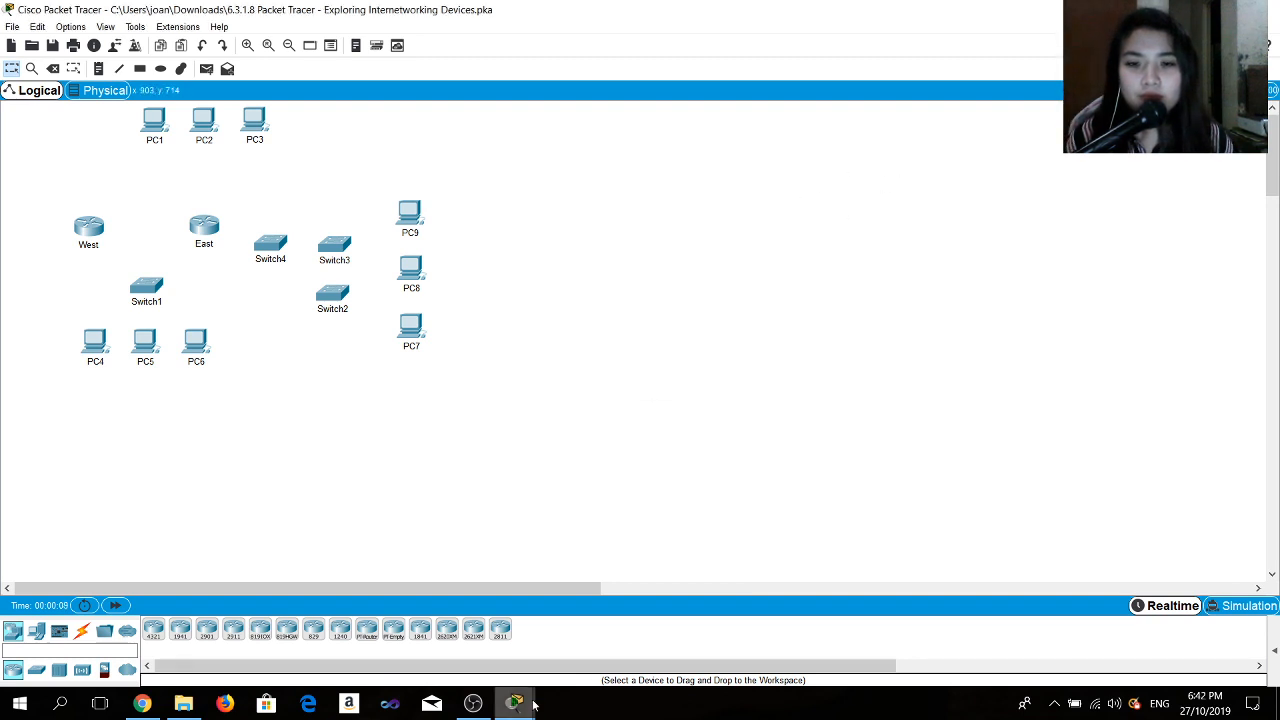
- Arrange the activity instructions window on the right half of the screen and the Packet Tracer workspace on the left half
{"action": "mouse_move", "coordinate": [514, 703]}
{"action": "left_click", "coordinate": [455, 628]}
{"action": "left_click", "coordinate": [473, 430]}
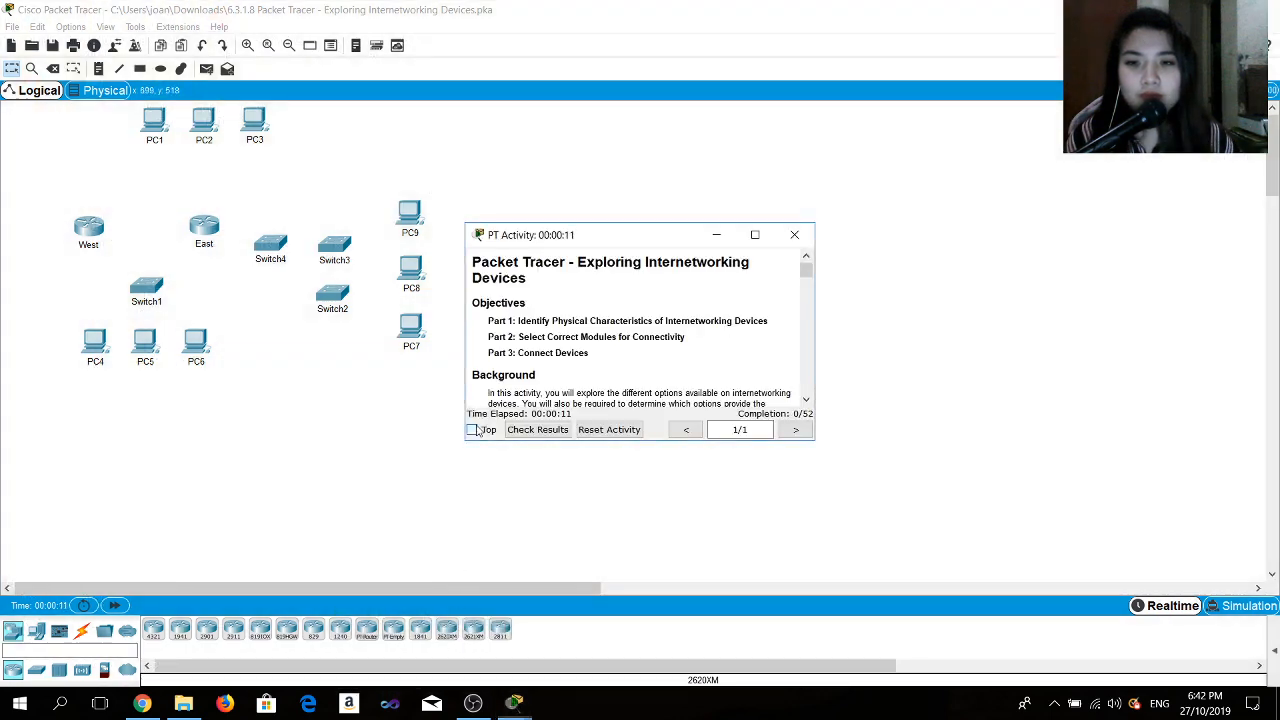
{"action": "left_click_drag", "start_coordinate": [592, 240], "coordinate": [1184, 2]}
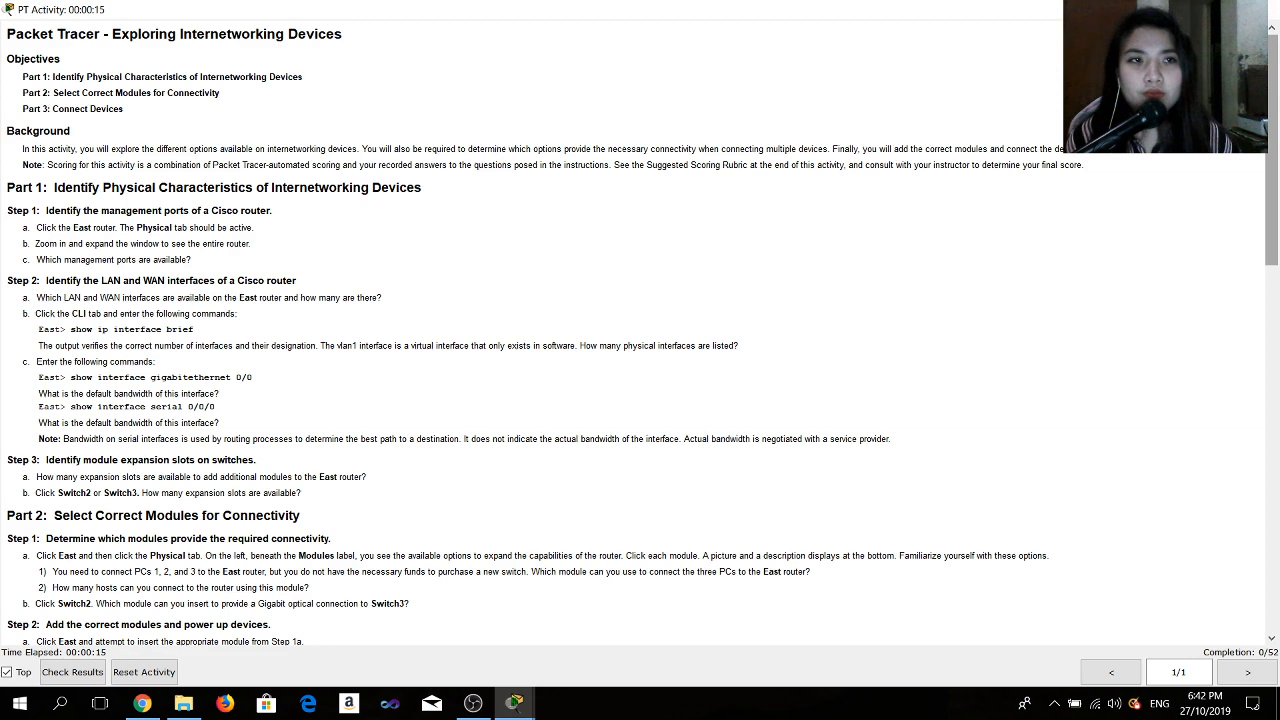
{"action": "left_click", "coordinate": [1222, 9]}
{"action": "left_click_drag", "start_coordinate": [591, 240], "coordinate": [1276, 180]}
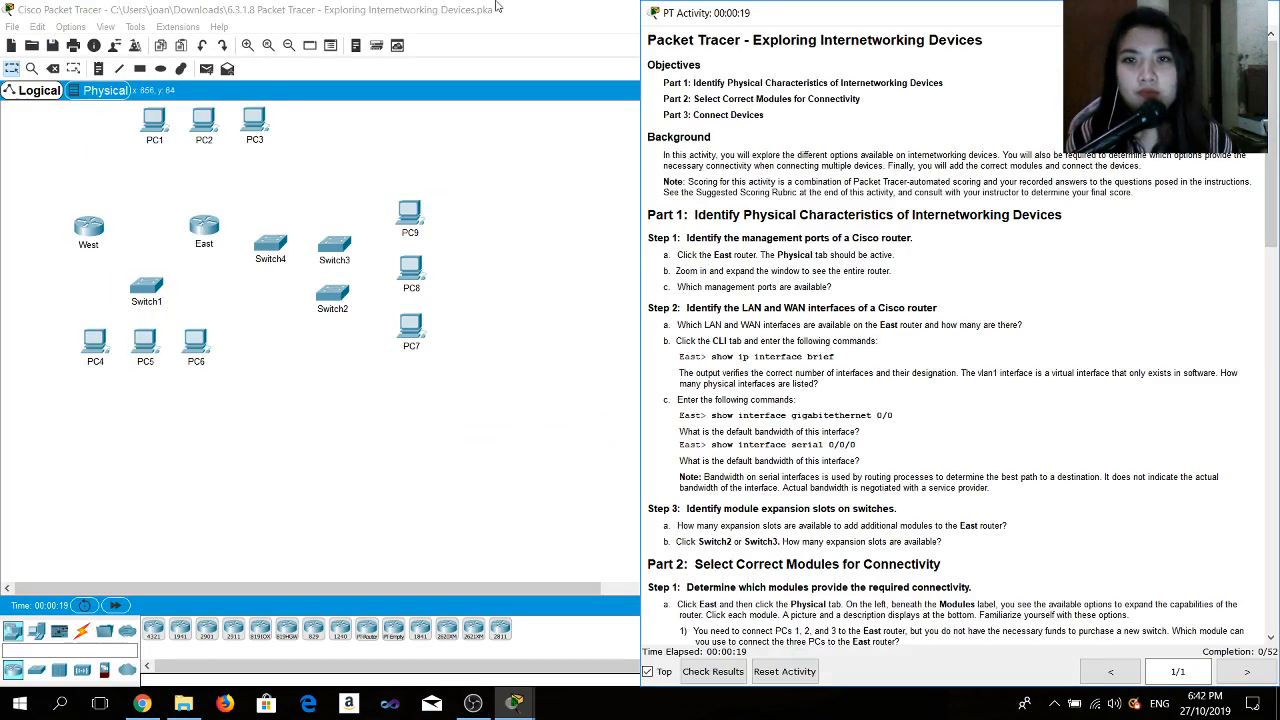
{"action": "left_click_drag", "start_coordinate": [497, 7], "coordinate": [1, 40]}
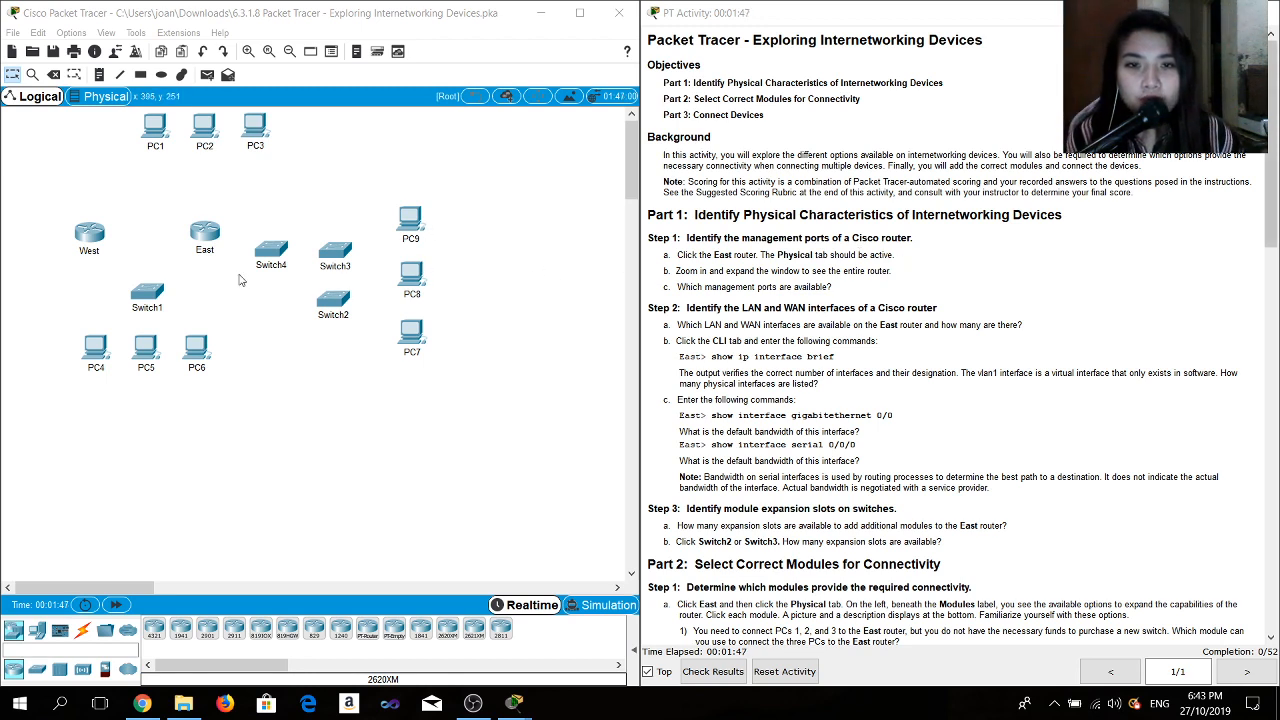
- Open the East router, keep its window on top, and zoom into its physical view to inspect the management ports
{"action": "left_click", "coordinate": [203, 248]}
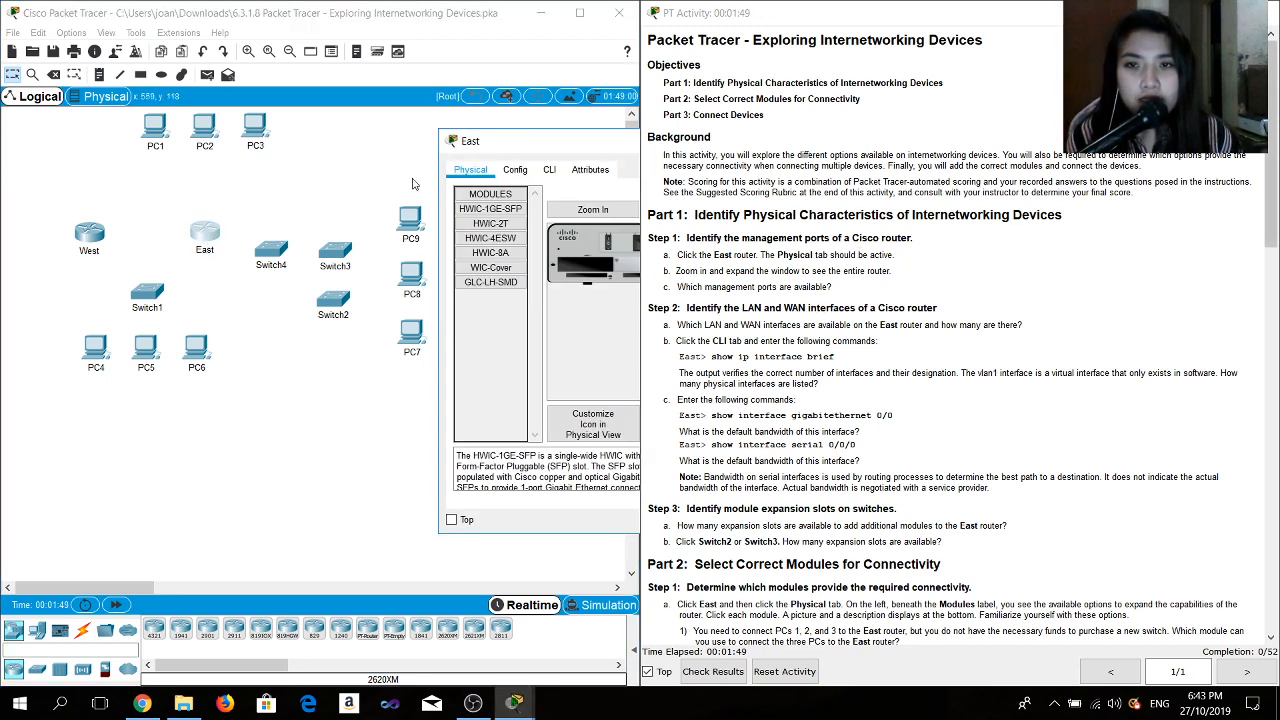
{"action": "left_click_drag", "start_coordinate": [532, 145], "coordinate": [281, 107]}
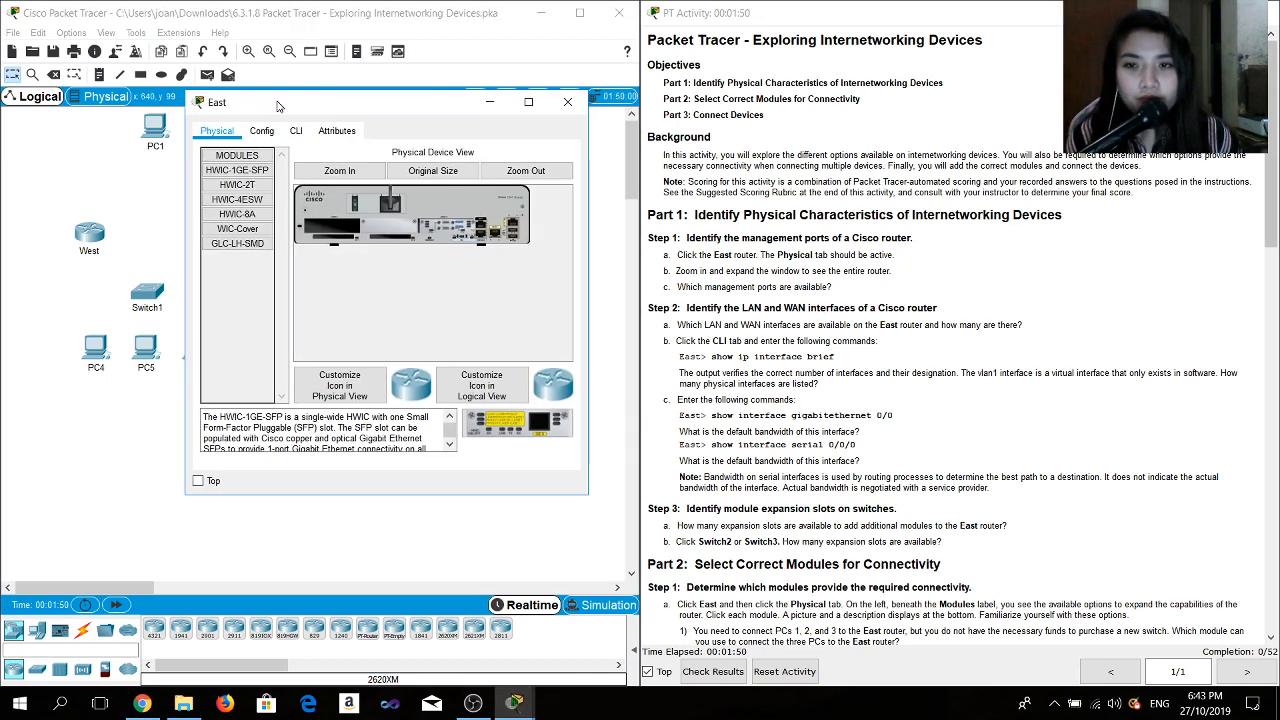
{"action": "left_click", "coordinate": [198, 480]}
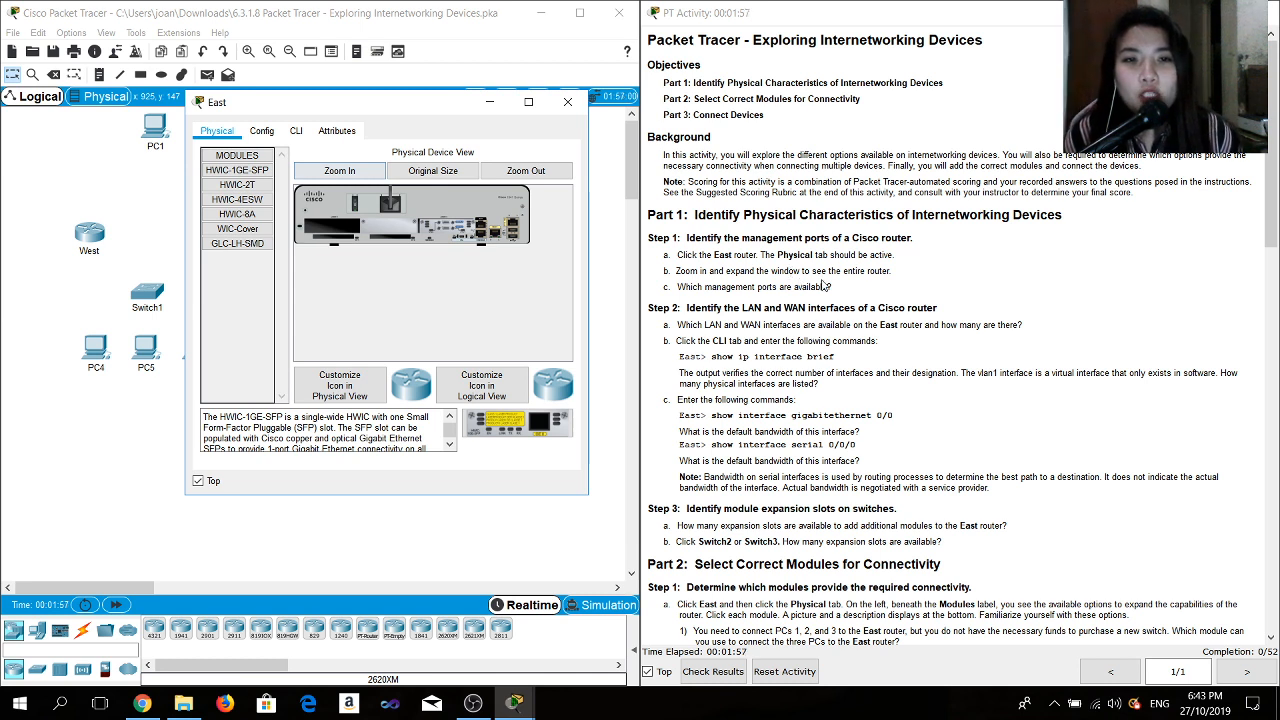
{"action": "left_click", "coordinate": [348, 176]}
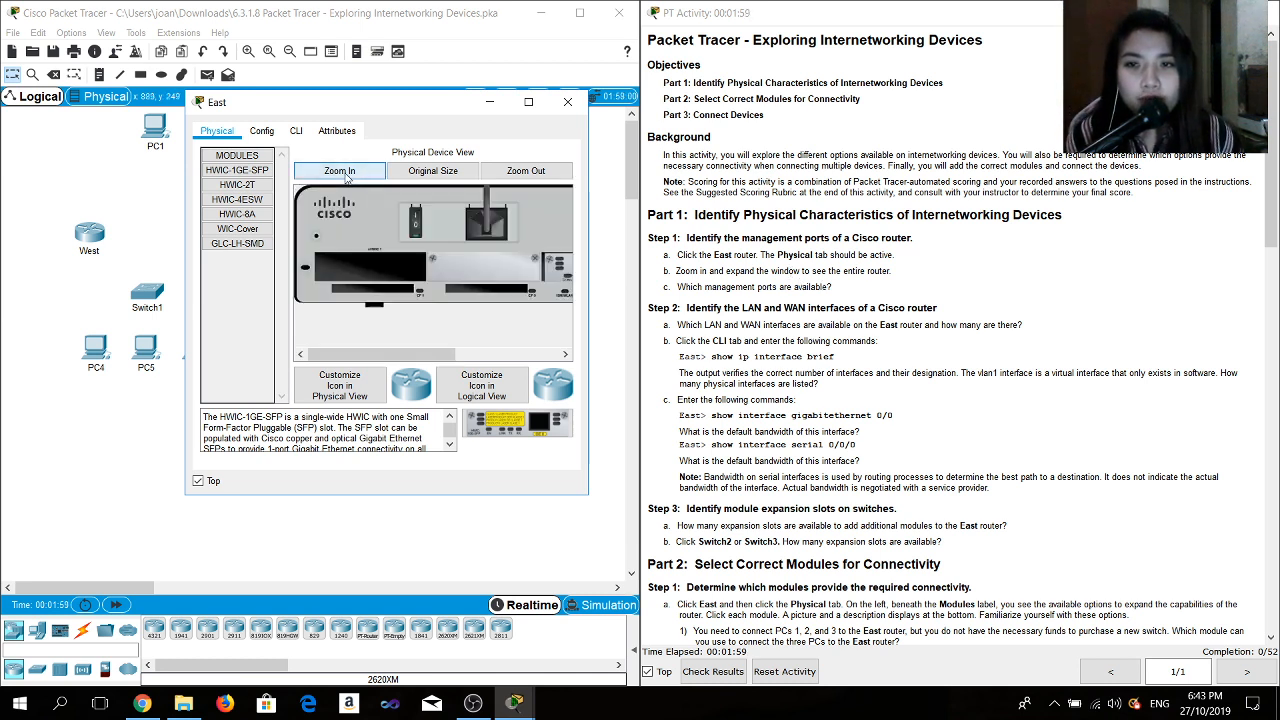
{"action": "left_click_drag", "start_coordinate": [384, 359], "coordinate": [342, 358]}
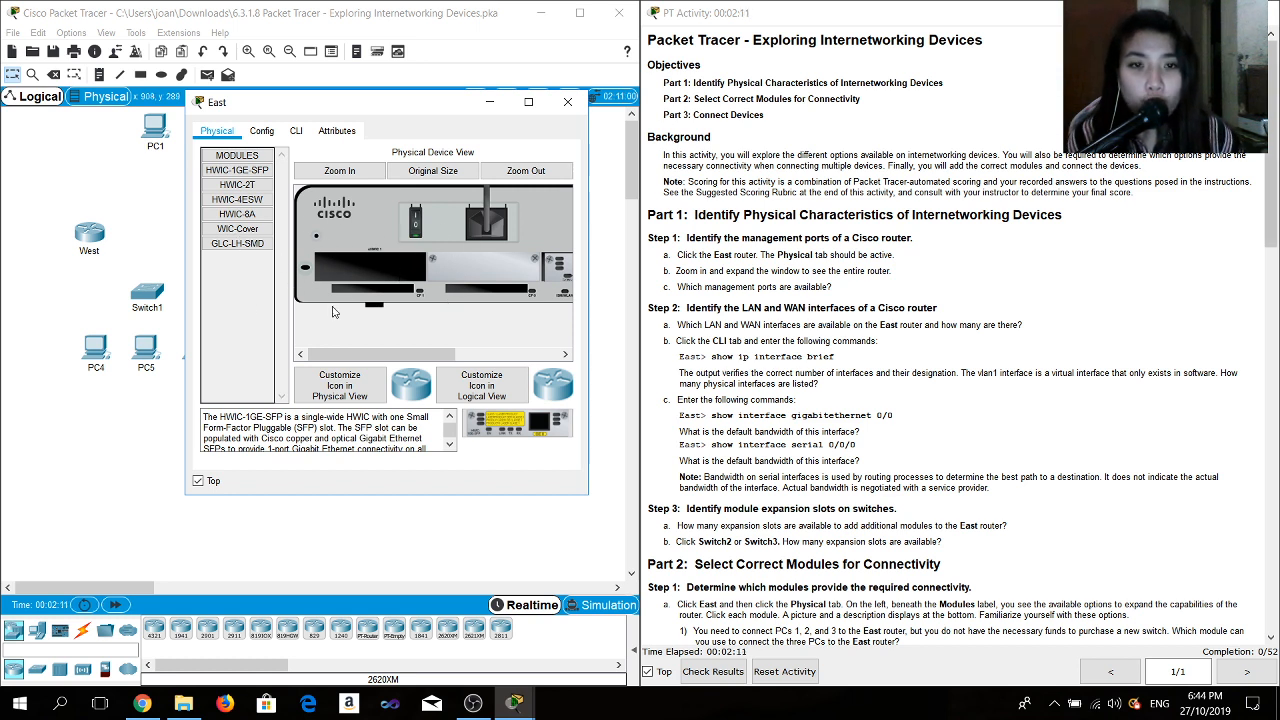
{"action": "left_click_drag", "start_coordinate": [371, 357], "coordinate": [473, 357]}
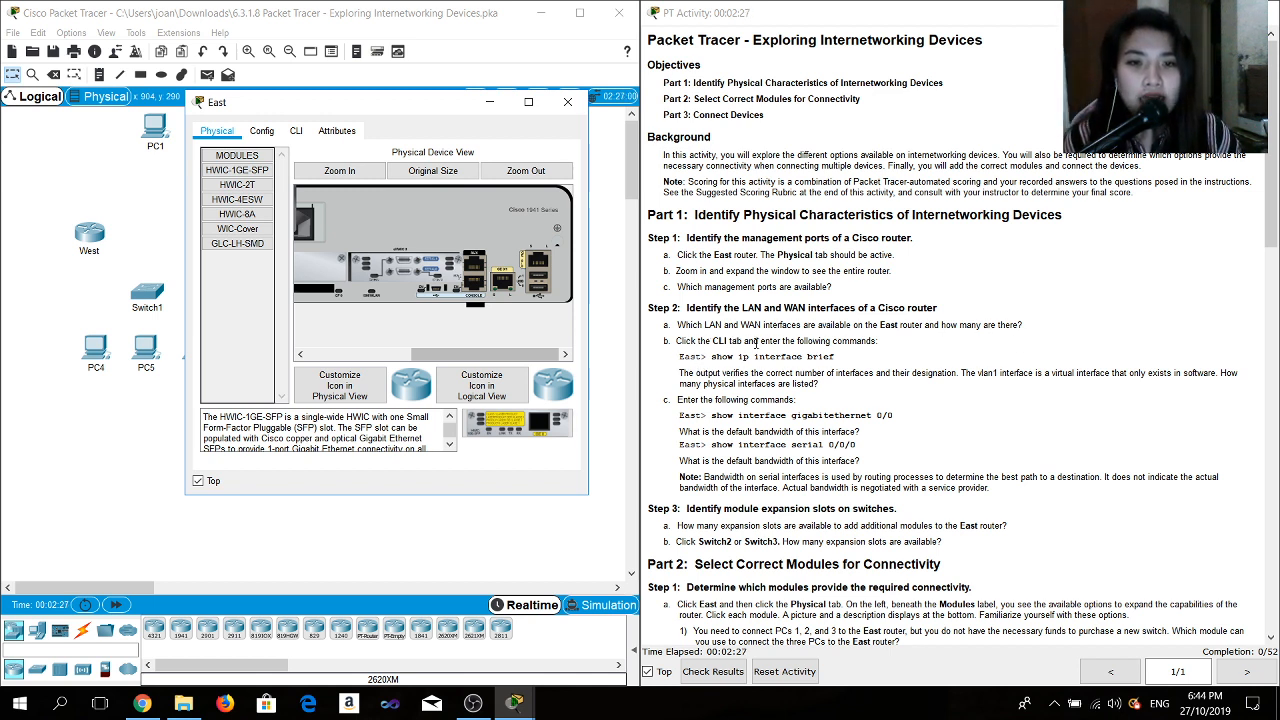
- Open the East router's CLI and run the show ip interface brief command copied from the instructions
{"action": "left_click", "coordinate": [296, 131]}
{"action": "key", "text": "Return"}
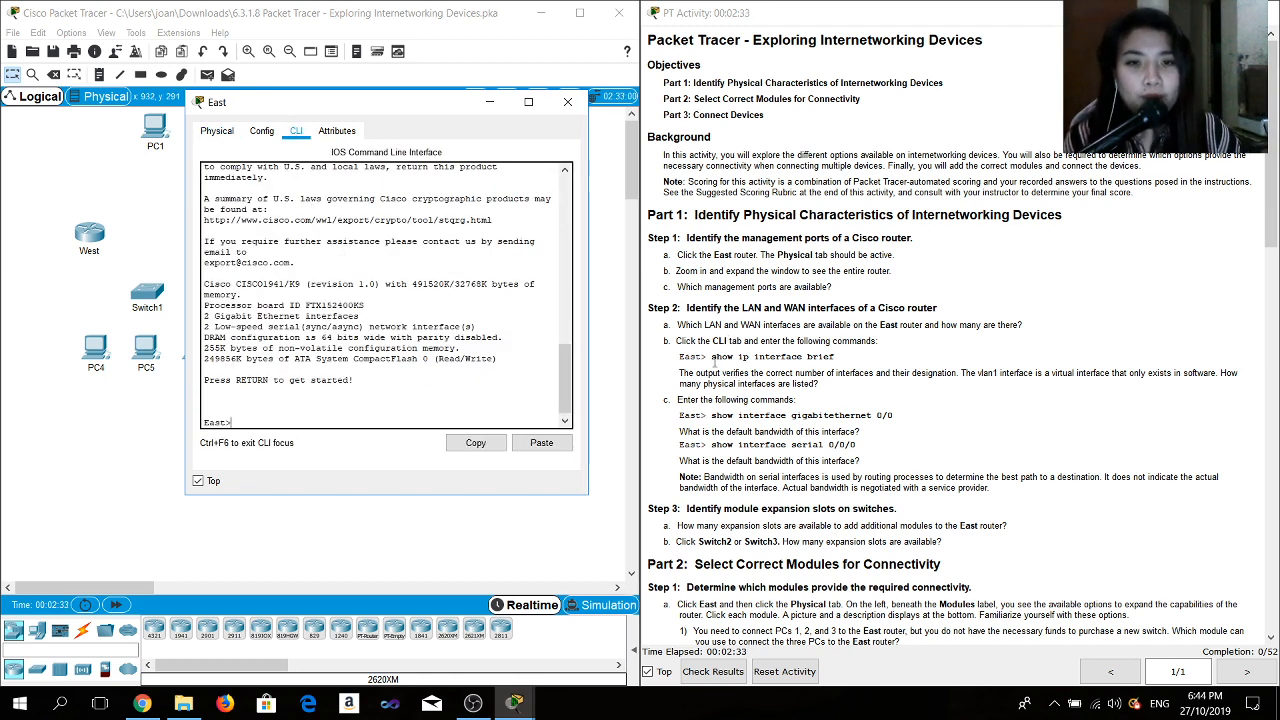
{"action": "left_click_drag", "start_coordinate": [838, 358], "coordinate": [713, 350]}
{"action": "key", "text": "ctrl+c"}
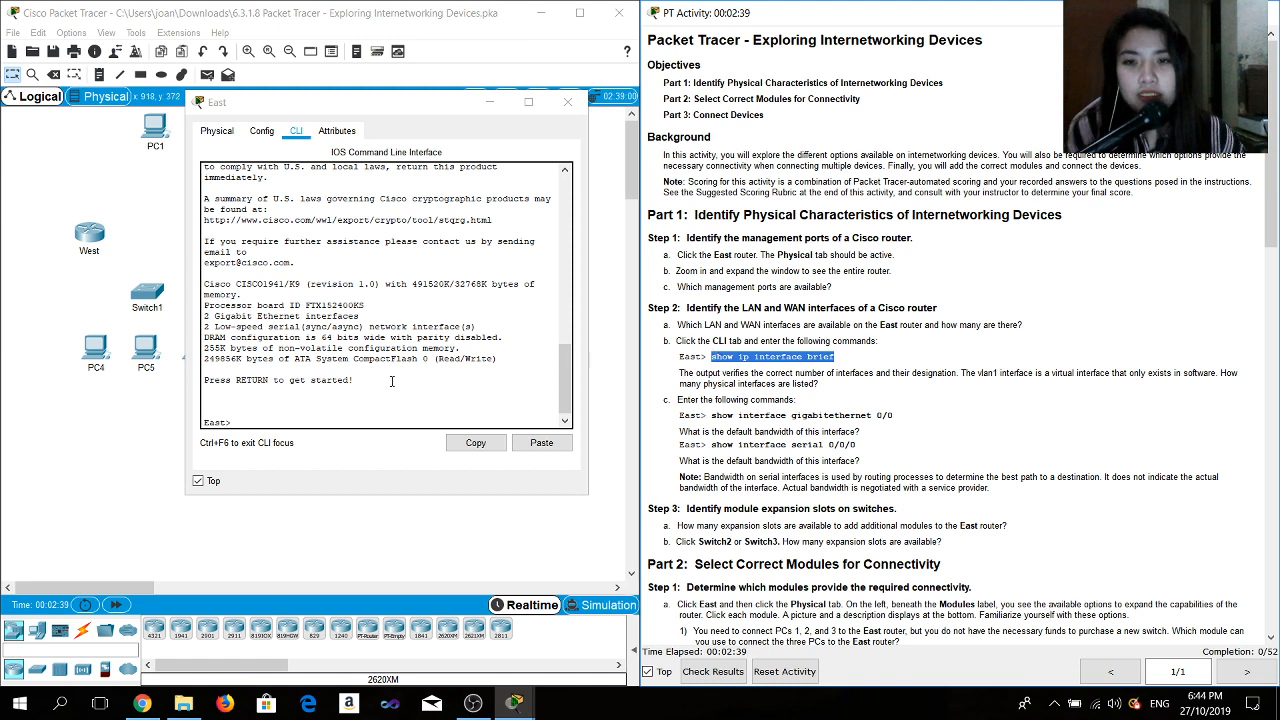
{"action": "left_click", "coordinate": [297, 409]}
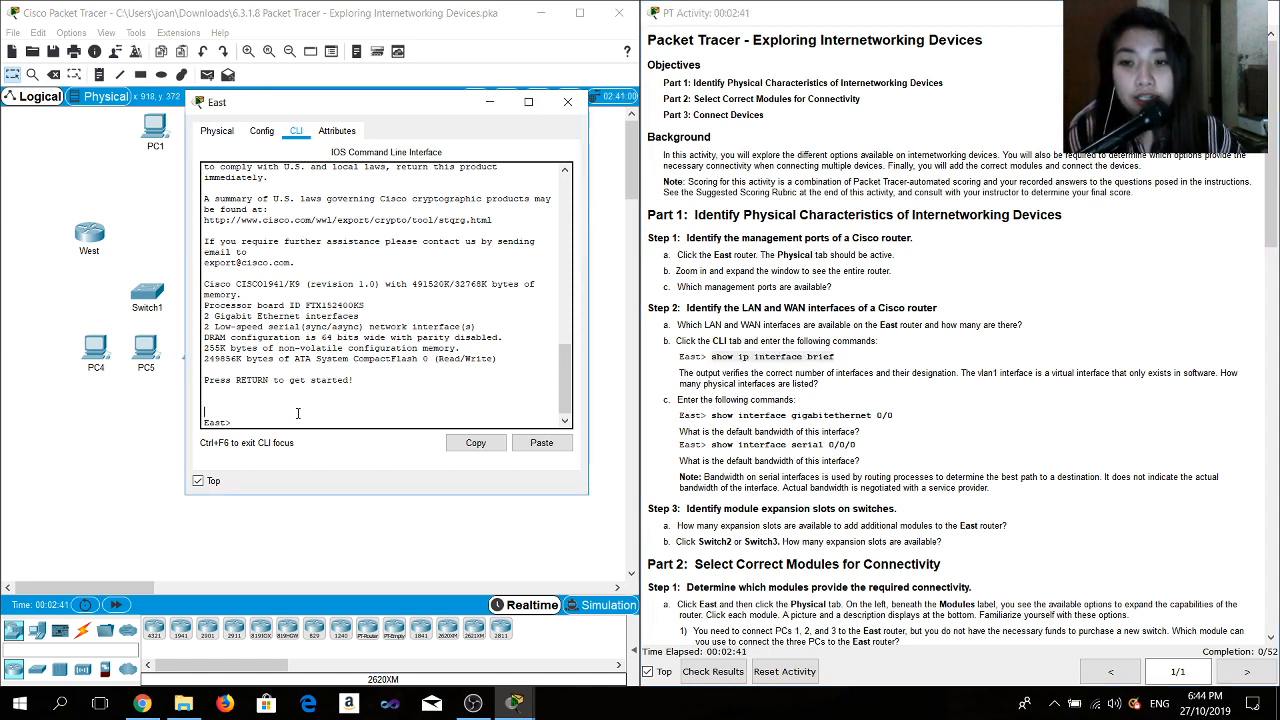
{"action": "left_click", "coordinate": [541, 442]}
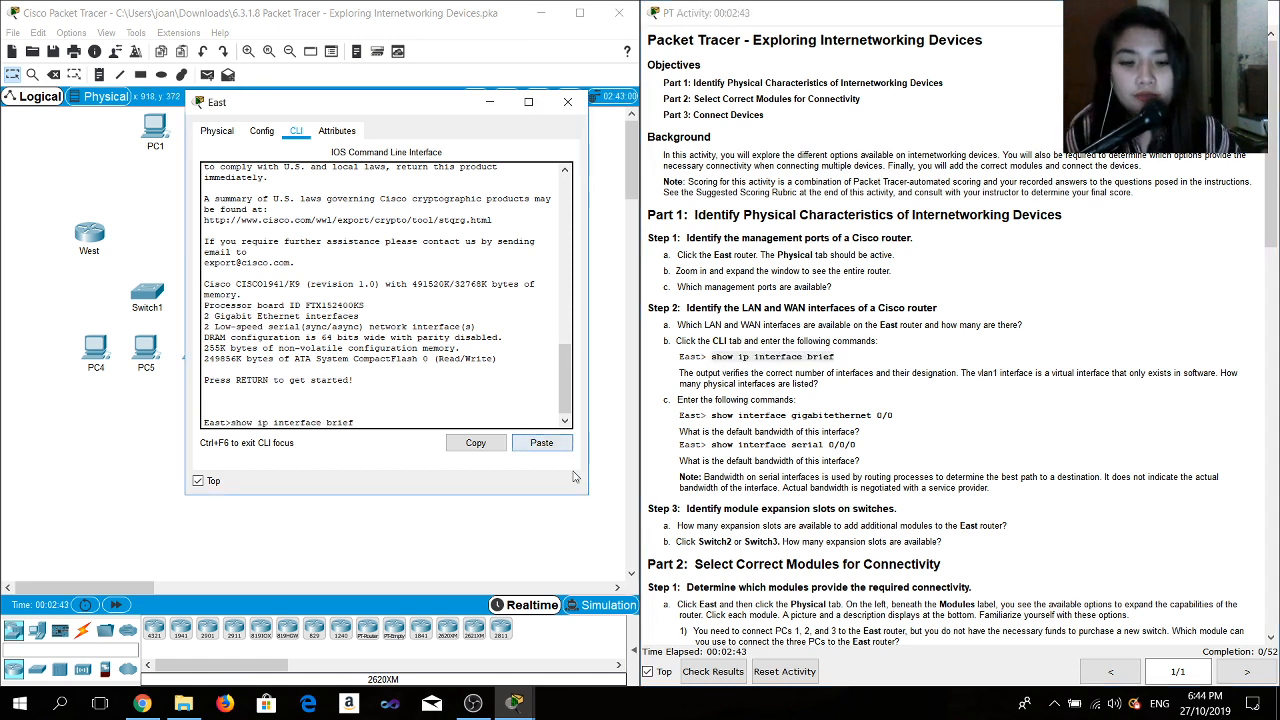
{"action": "key", "text": "Return"}
{"action": "key", "text": "Return"}
{"action": "key", "text": "Return"}
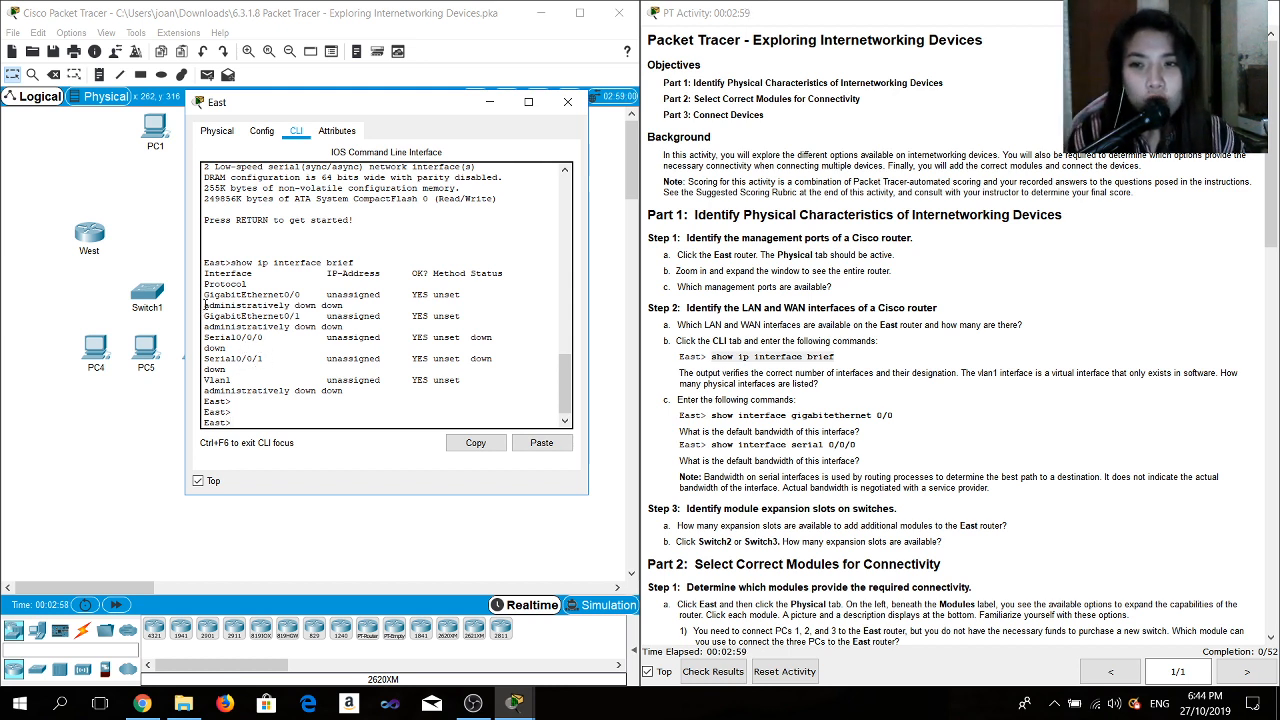
- Highlight the physical interface rows in the command output to review them
{"action": "left_click_drag", "start_coordinate": [204, 298], "coordinate": [502, 350]}
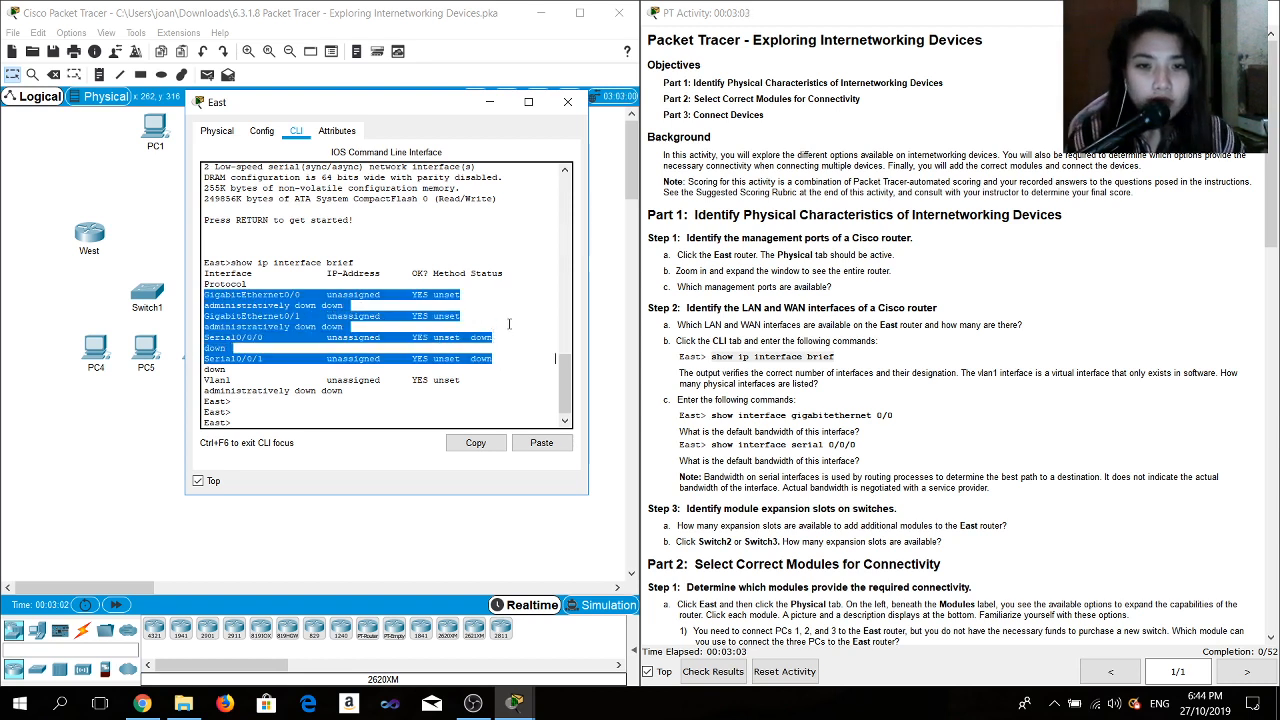
{"action": "left_click", "coordinate": [509, 323]}
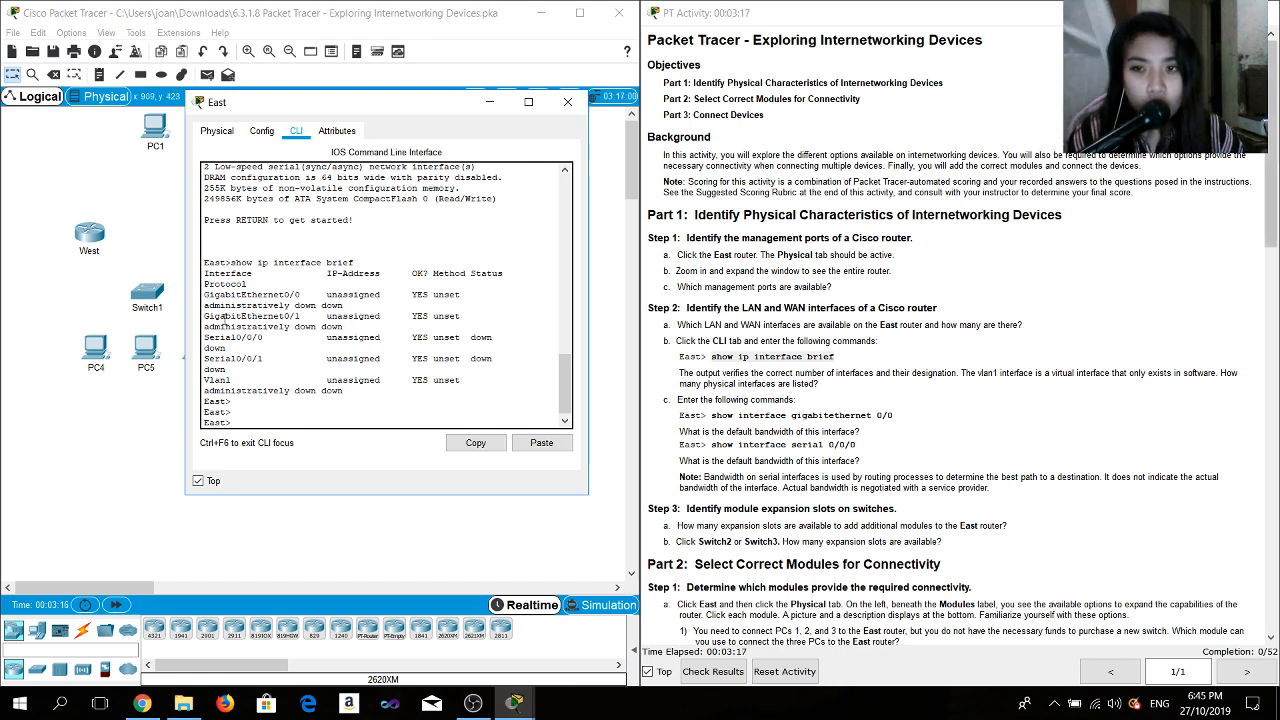
{"action": "left_click_drag", "start_coordinate": [220, 296], "coordinate": [340, 296]}
{"action": "left_click", "coordinate": [359, 295]}
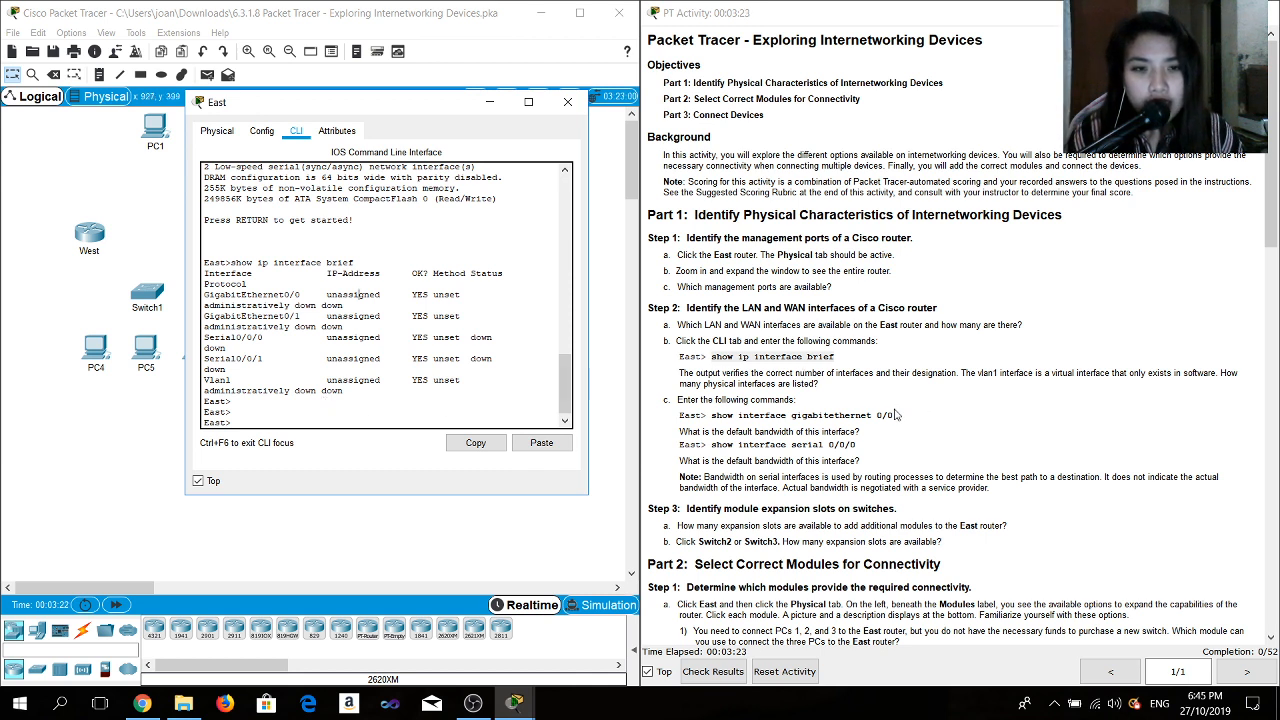
- Copy and run show interface gigabitethernet 0/0 in the CLI, paging through the full output
{"action": "left_click_drag", "start_coordinate": [895, 415], "coordinate": [714, 406]}
{"action": "key", "text": "ctrl+c"}
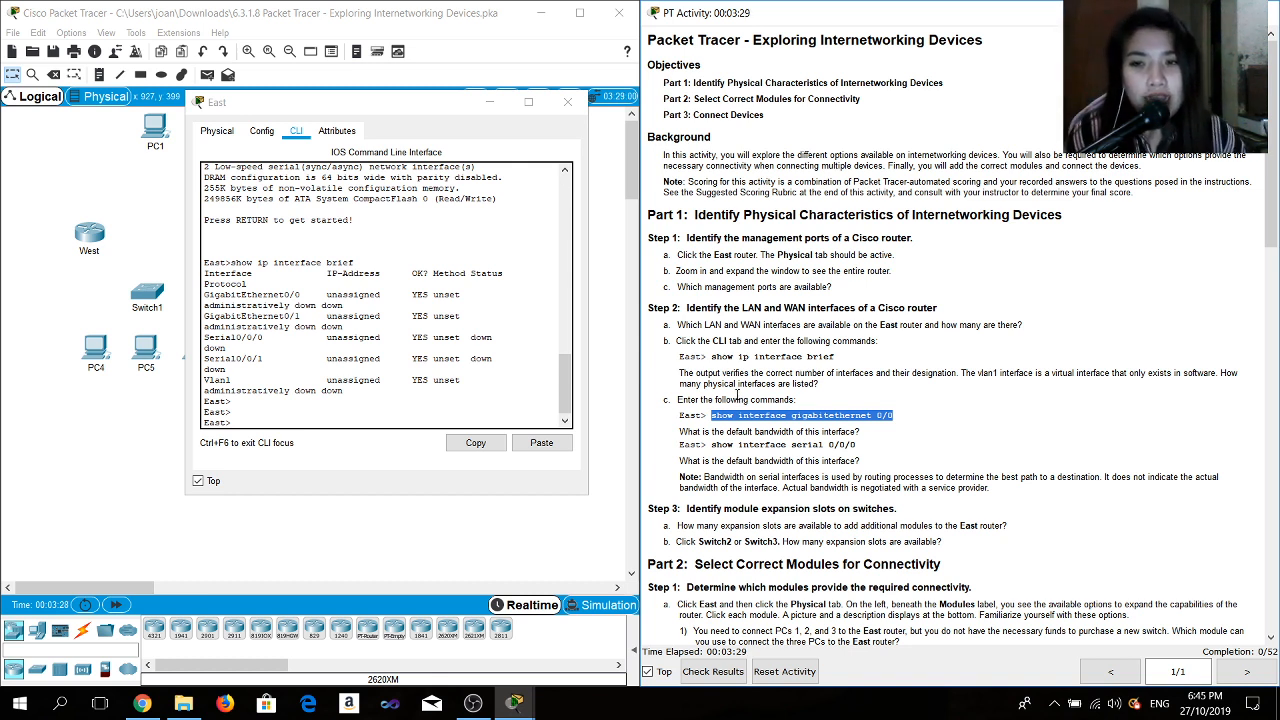
{"action": "left_click", "coordinate": [344, 411]}
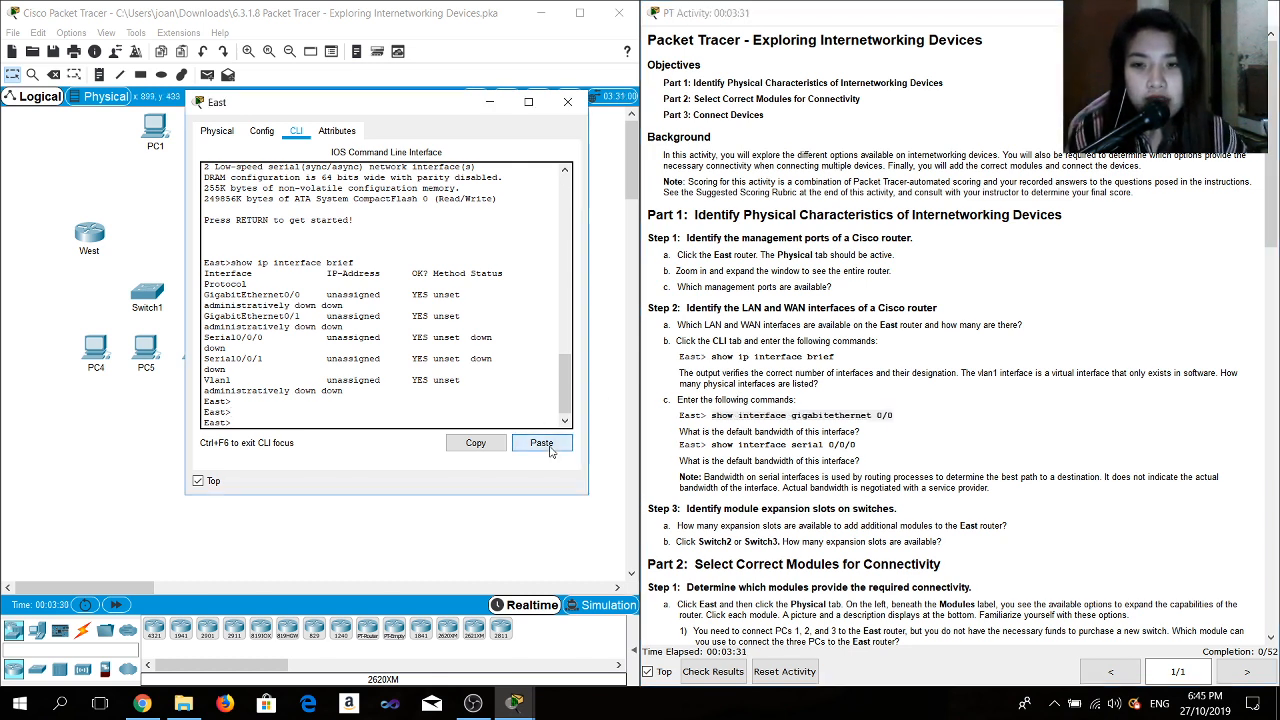
{"action": "left_click", "coordinate": [550, 446]}
{"action": "key", "text": "Return"}
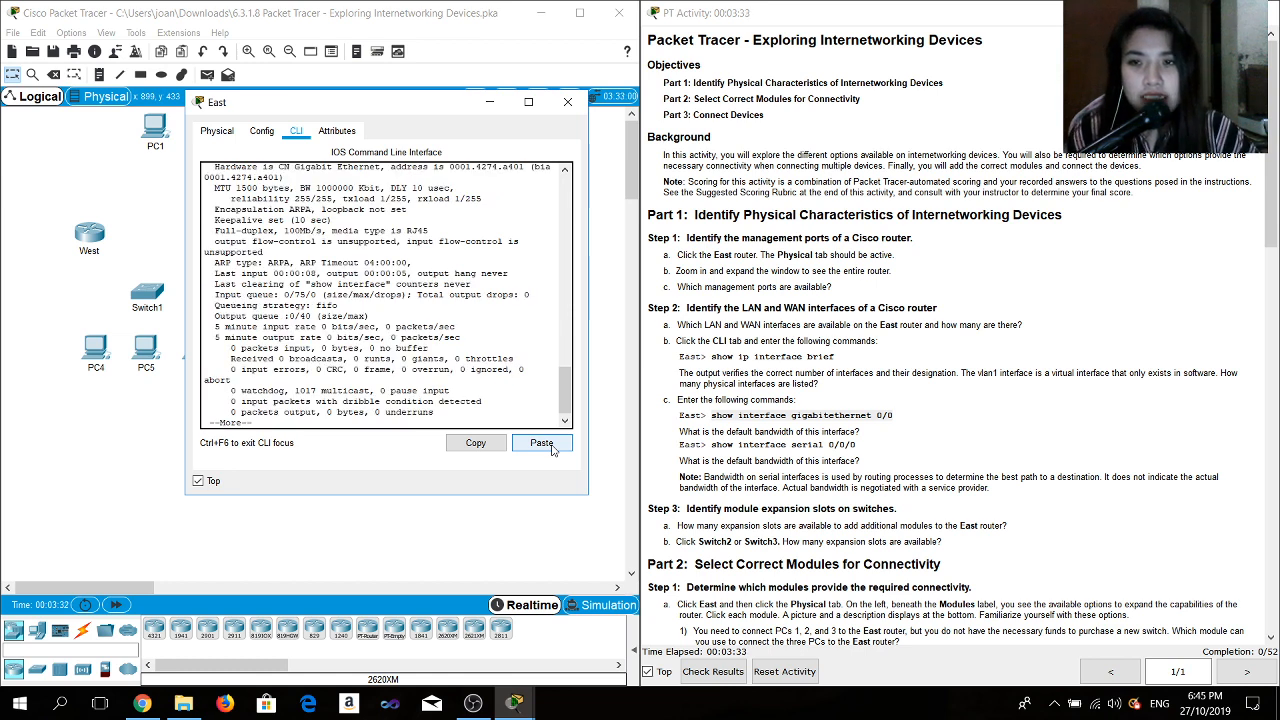
{"action": "key", "text": "Return"}
{"action": "key", "text": "Return"}
{"action": "key", "text": "Return"}
{"action": "key", "text": "Return"}
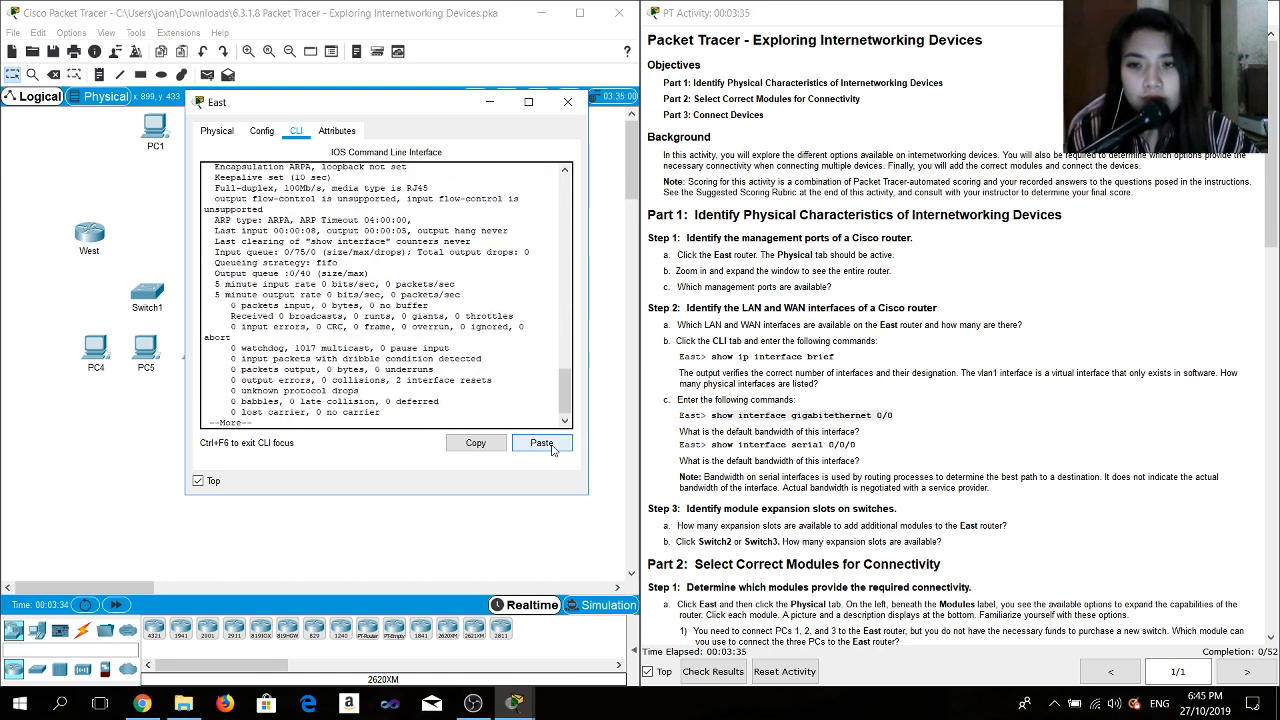
{"action": "key", "text": "Return"}
{"action": "key", "text": "Return"}
{"action": "key", "text": "Return"}
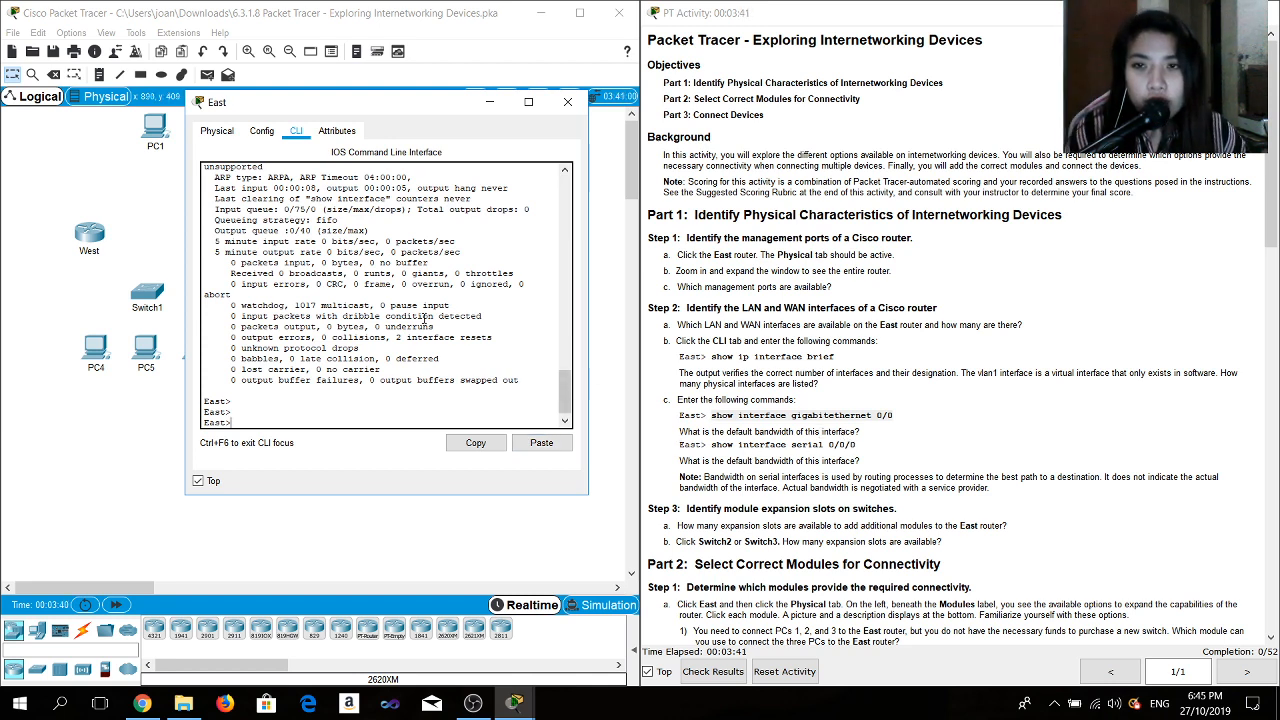
- Scroll back through the GigabitEthernet0/0 output and highlight its bandwidth line
{"action": "scroll", "coordinate": [425, 318], "scroll_direction": "up", "scroll_amount": 10}
{"action": "scroll", "coordinate": [380, 310], "scroll_direction": "down", "scroll_amount": 3}
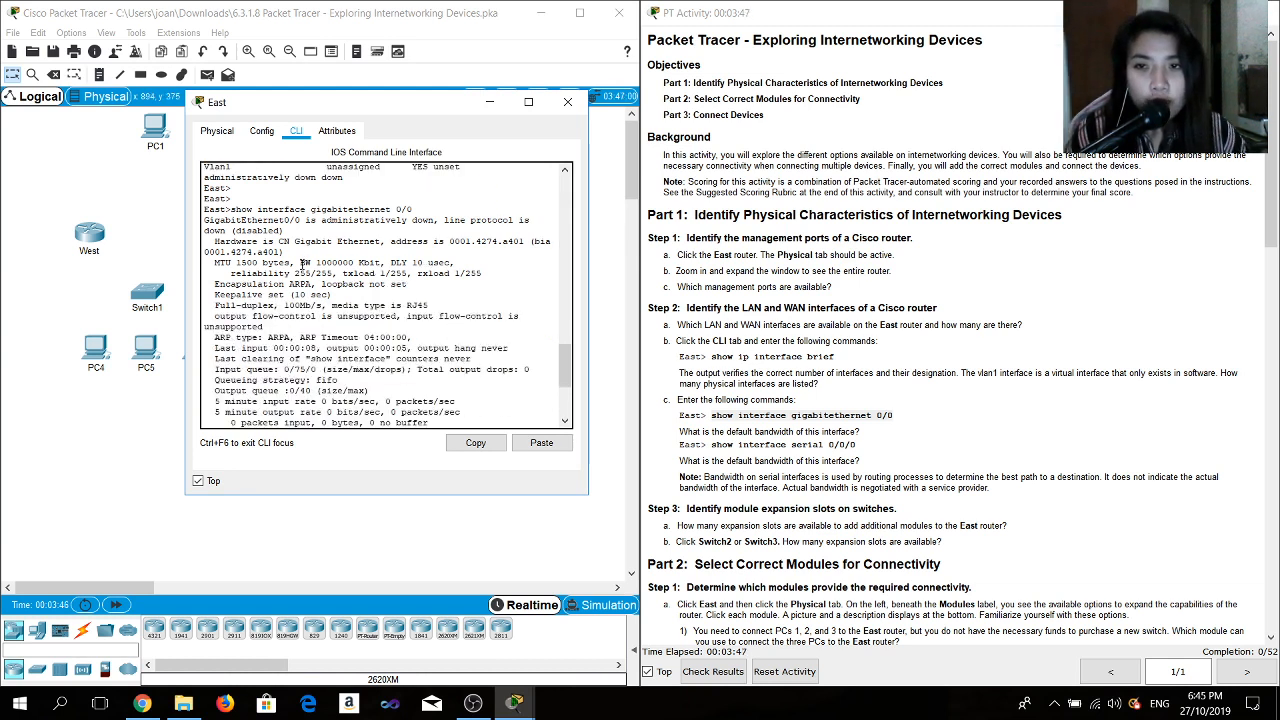
{"action": "left_click_drag", "start_coordinate": [301, 262], "coordinate": [378, 262]}
{"action": "left_click", "coordinate": [325, 372]}
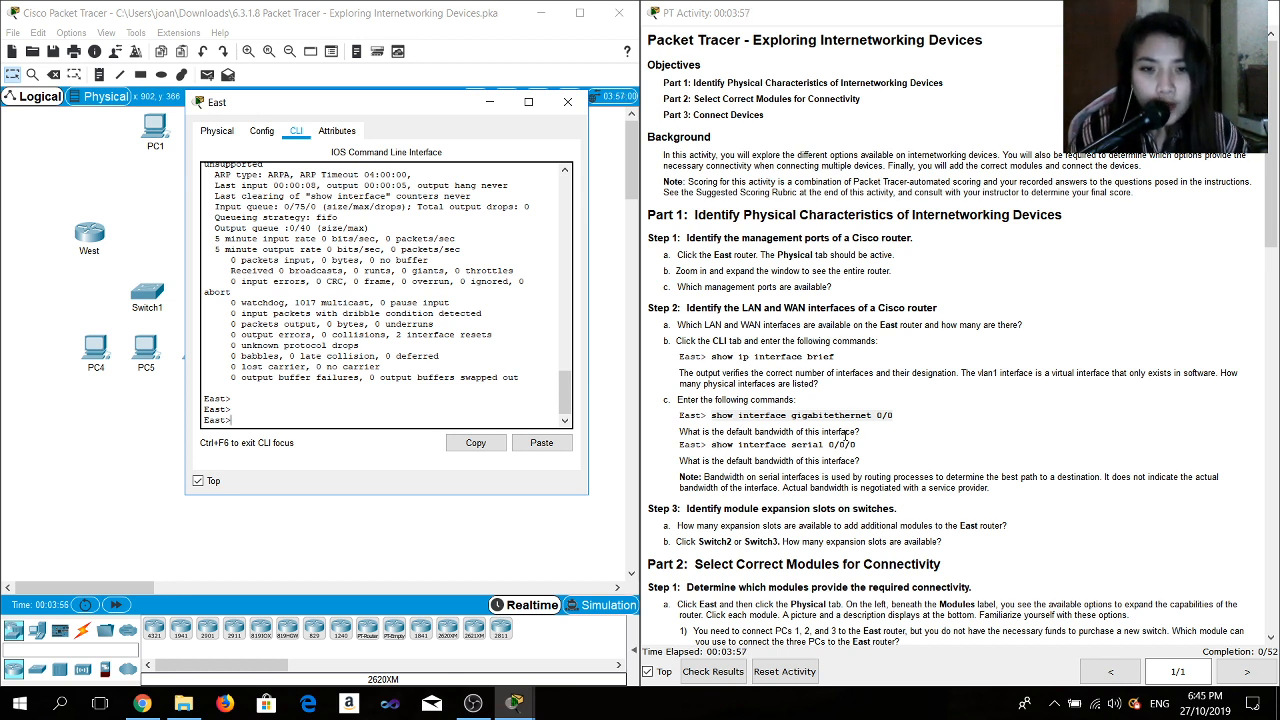
- Copy and run show interface serial 0/0/0 in the East router's CLI
{"action": "left_click_drag", "start_coordinate": [856, 444], "coordinate": [708, 446]}
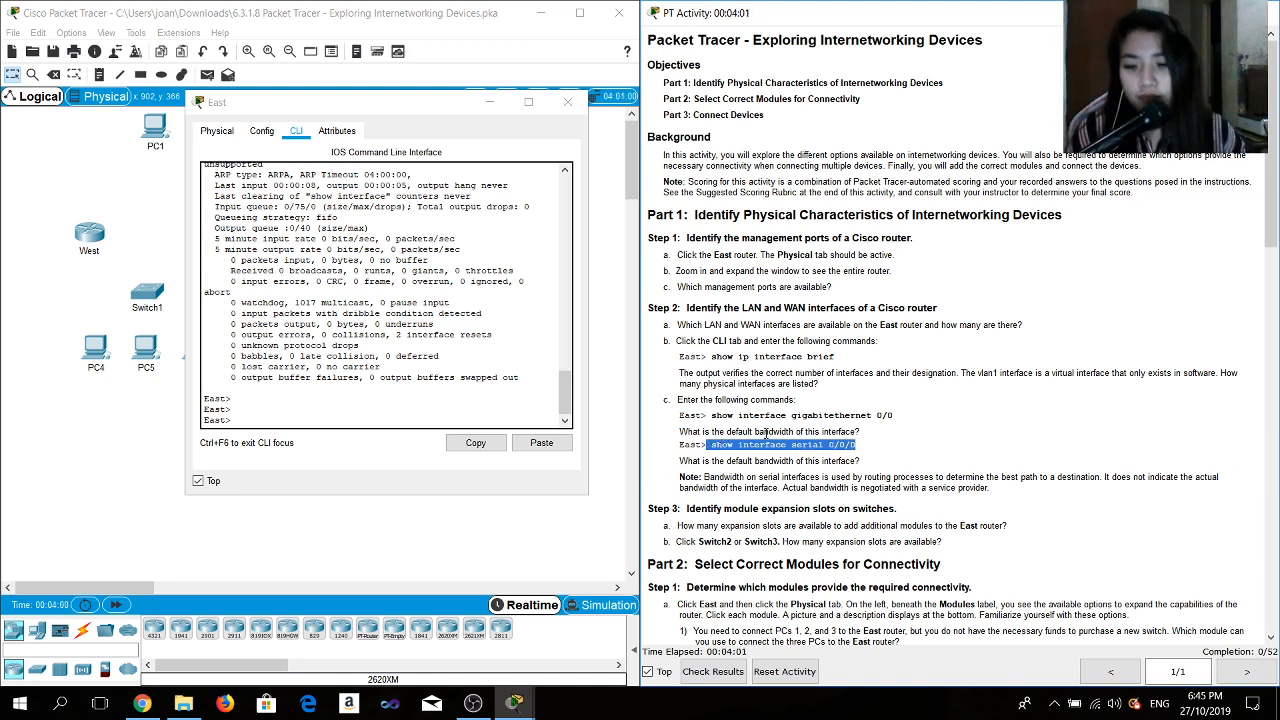
{"action": "key", "text": "ctrl+c"}
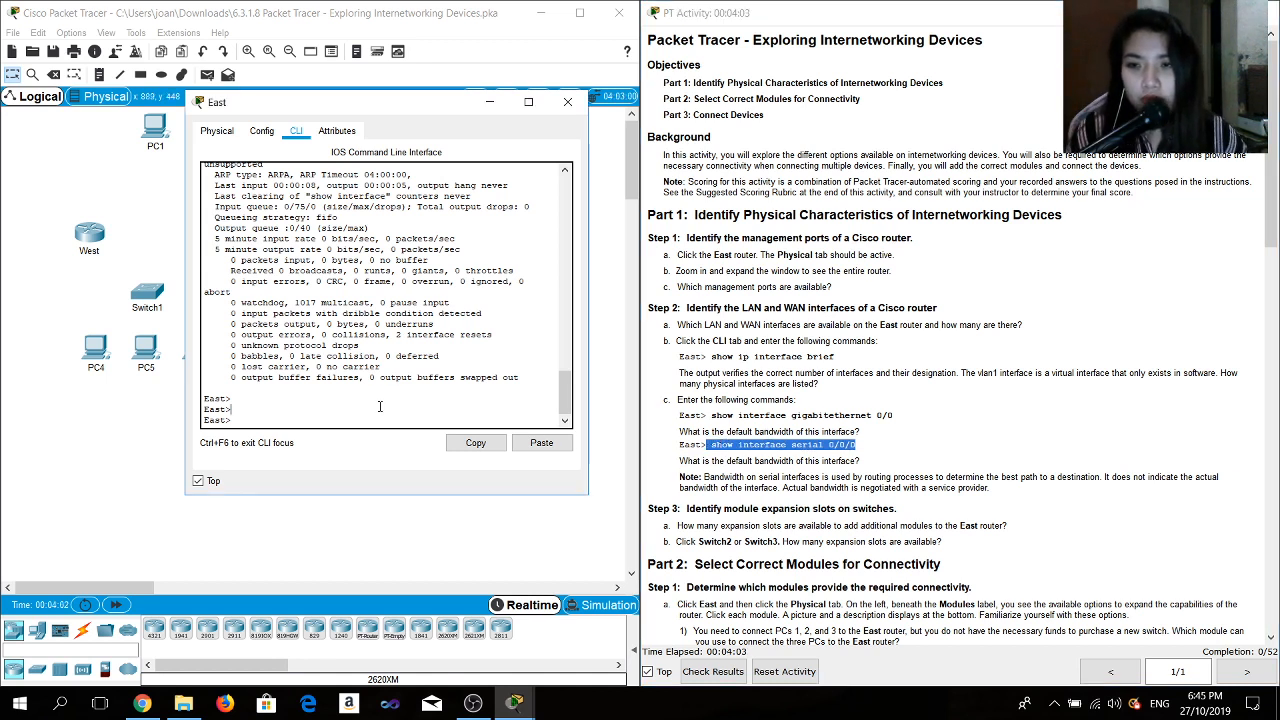
{"action": "left_click", "coordinate": [541, 443]}
{"action": "key", "text": "Return"}
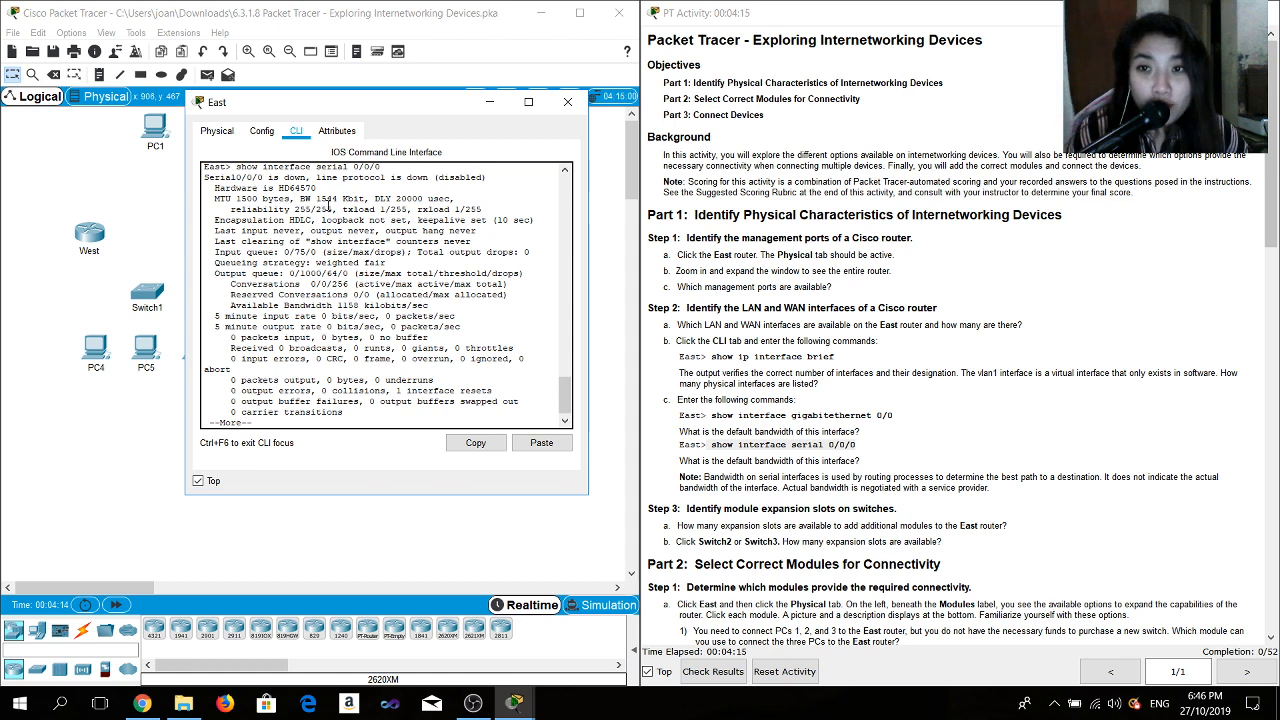
- Scroll through the activity instructions to read the expansion slot and module selection tasks
{"action": "scroll", "coordinate": [366, 300], "scroll_direction": "down", "scroll_amount": 1}
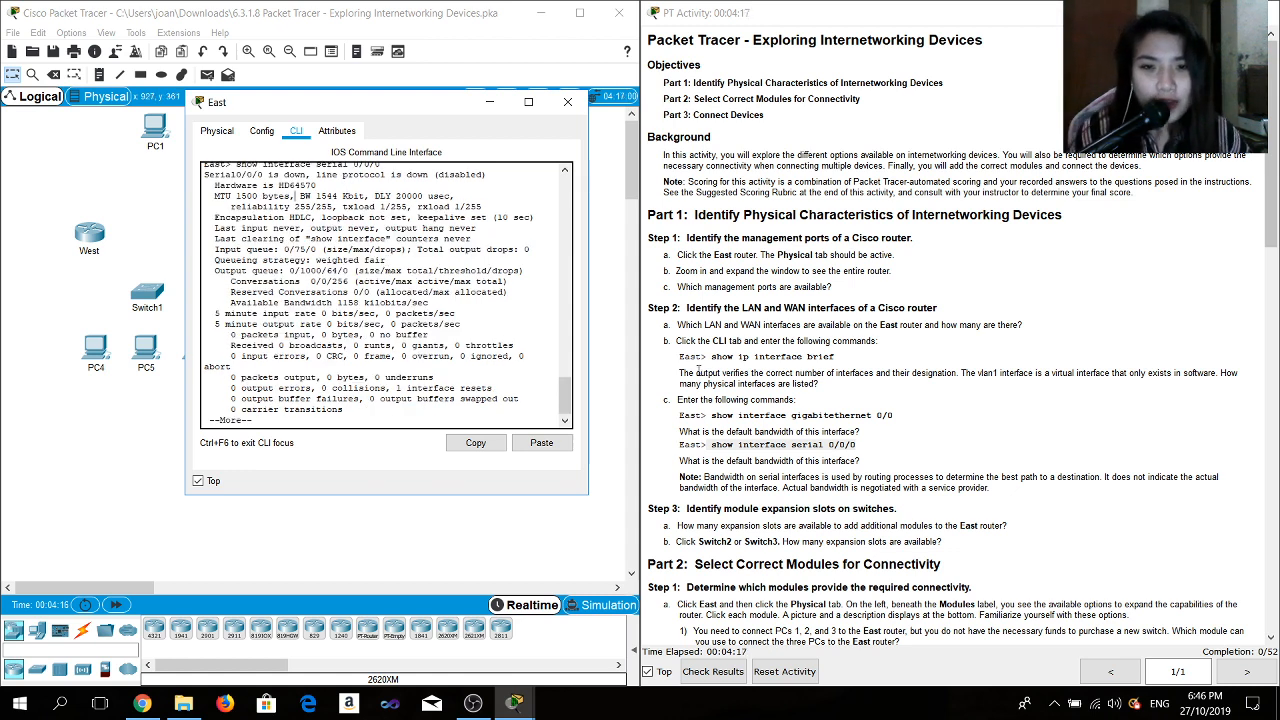
{"action": "scroll", "coordinate": [731, 396], "scroll_direction": "down", "scroll_amount": 2}
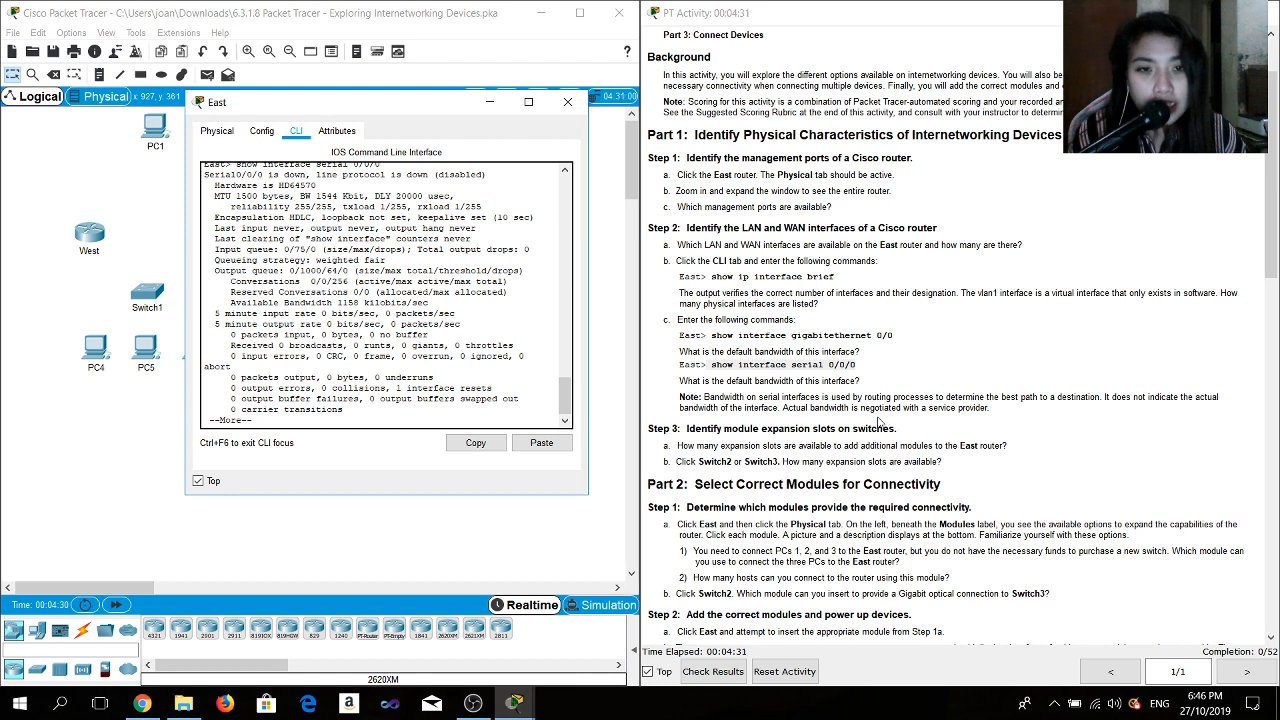
{"action": "scroll", "coordinate": [880, 422], "scroll_direction": "down", "scroll_amount": 5}
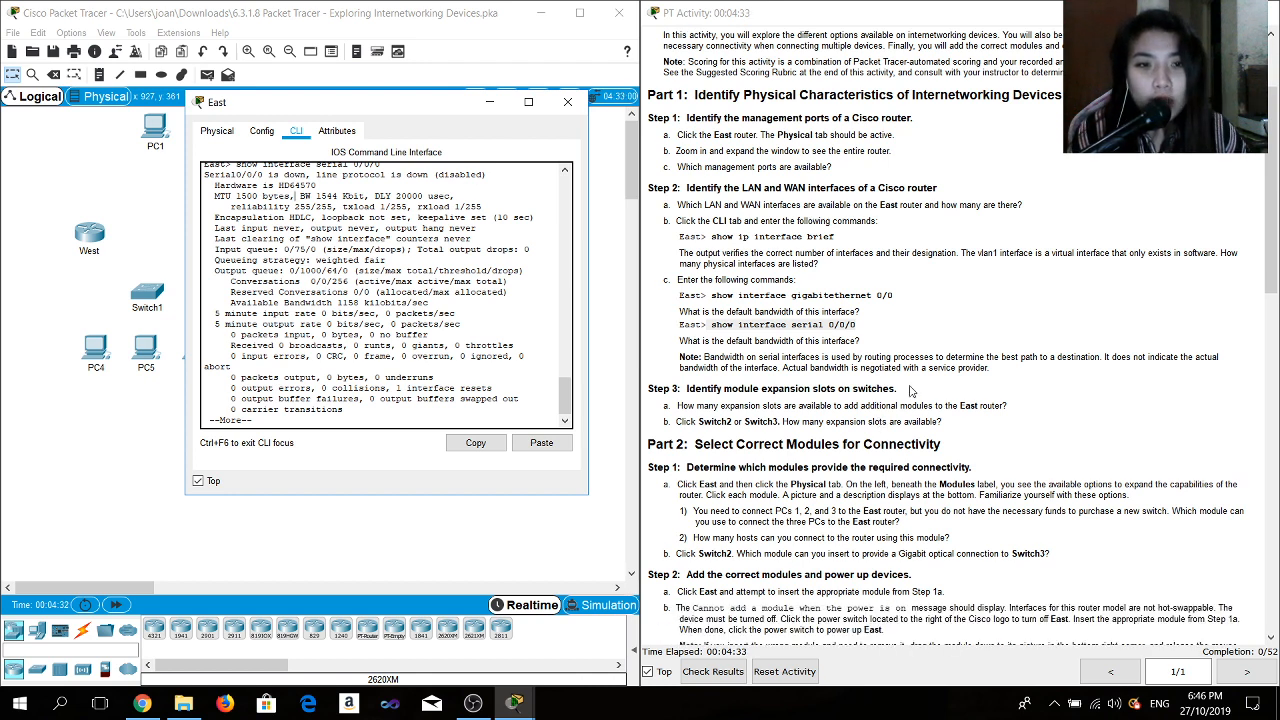
{"action": "scroll", "coordinate": [910, 393], "scroll_direction": "down", "scroll_amount": 2}
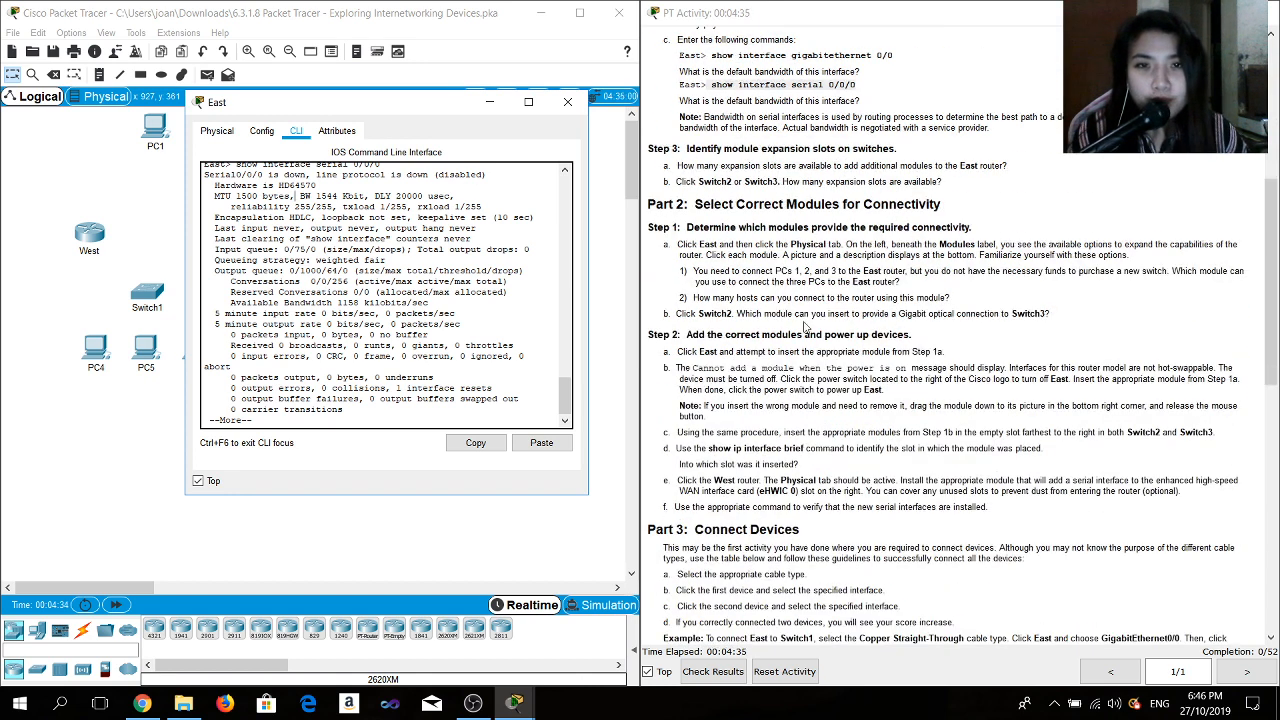
- Examine the expansion slots available on Switch2 and Switch3
{"action": "scroll", "coordinate": [805, 327], "scroll_direction": "down", "scroll_amount": 2}
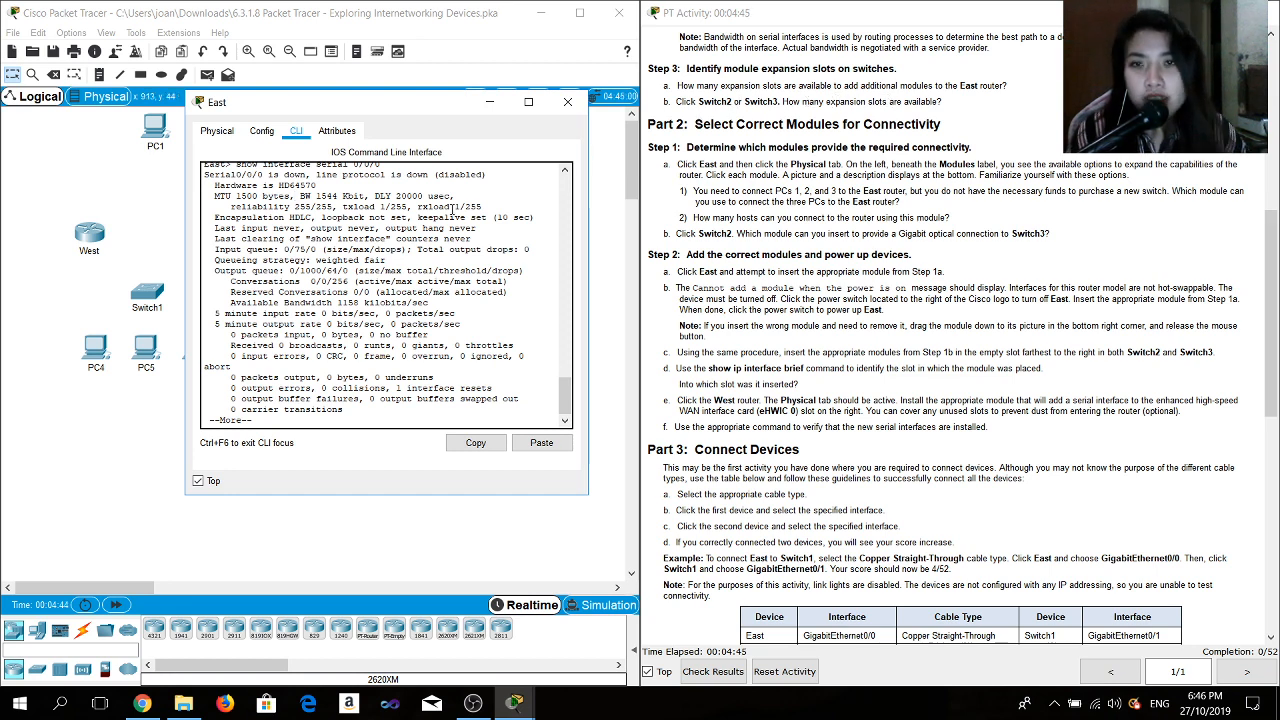
{"action": "left_click", "coordinate": [567, 102]}
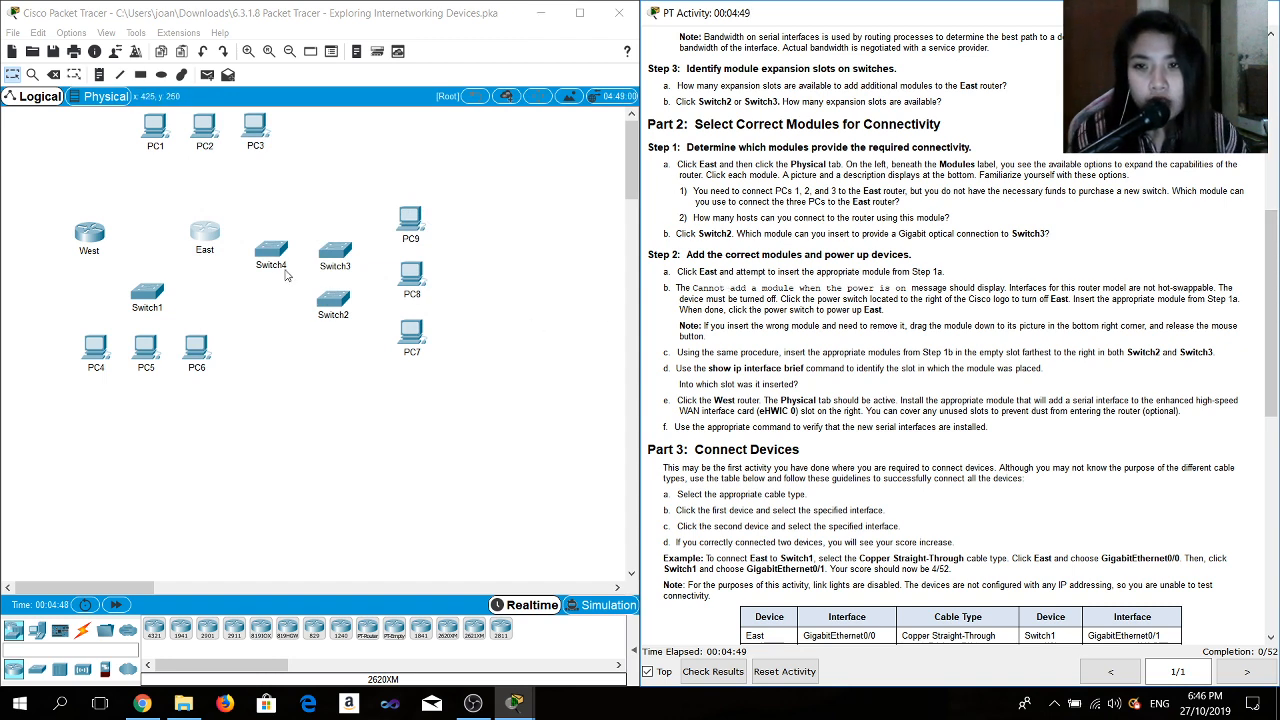
{"action": "left_click", "coordinate": [338, 300]}
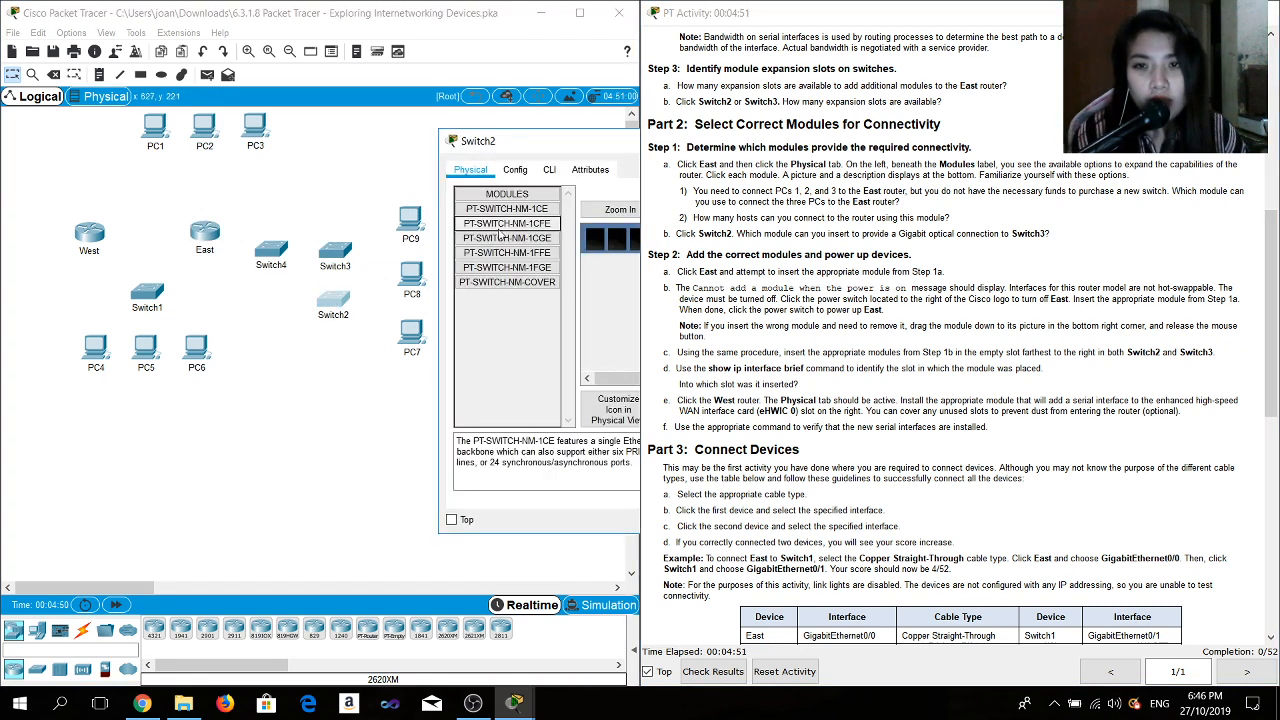
{"action": "left_click_drag", "start_coordinate": [558, 151], "coordinate": [330, 151]}
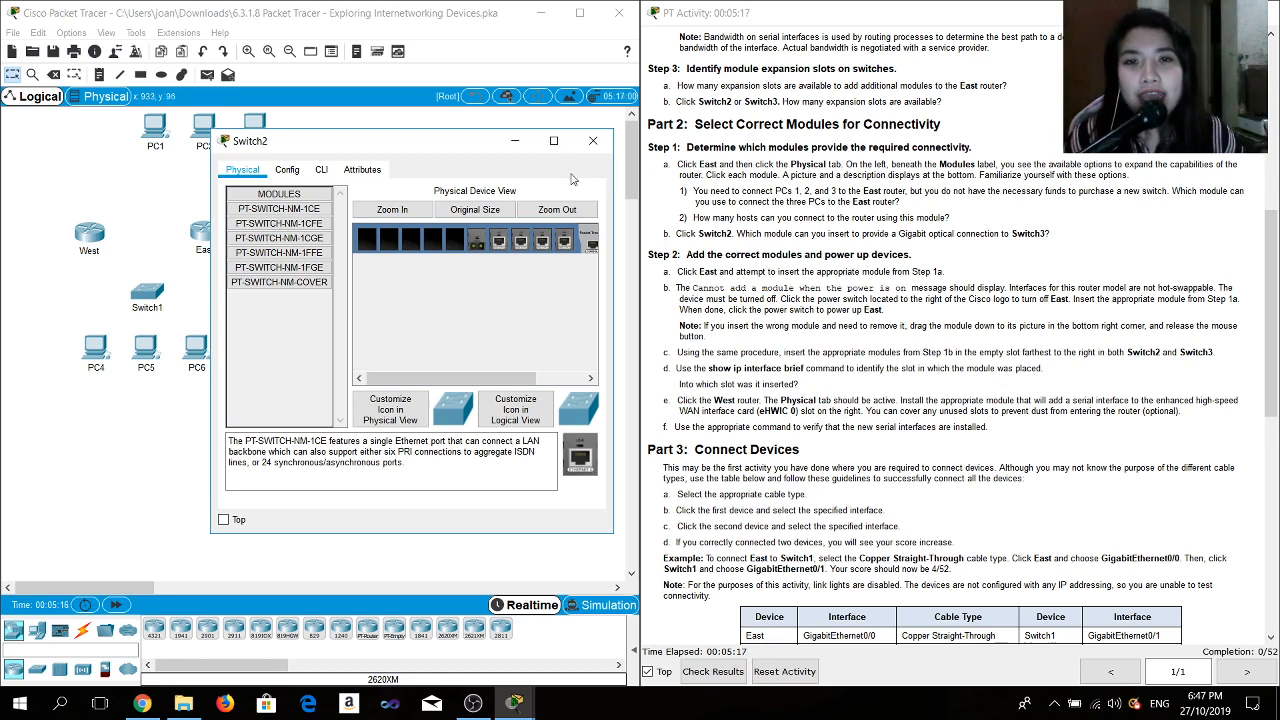
{"action": "left_click", "coordinate": [593, 140]}
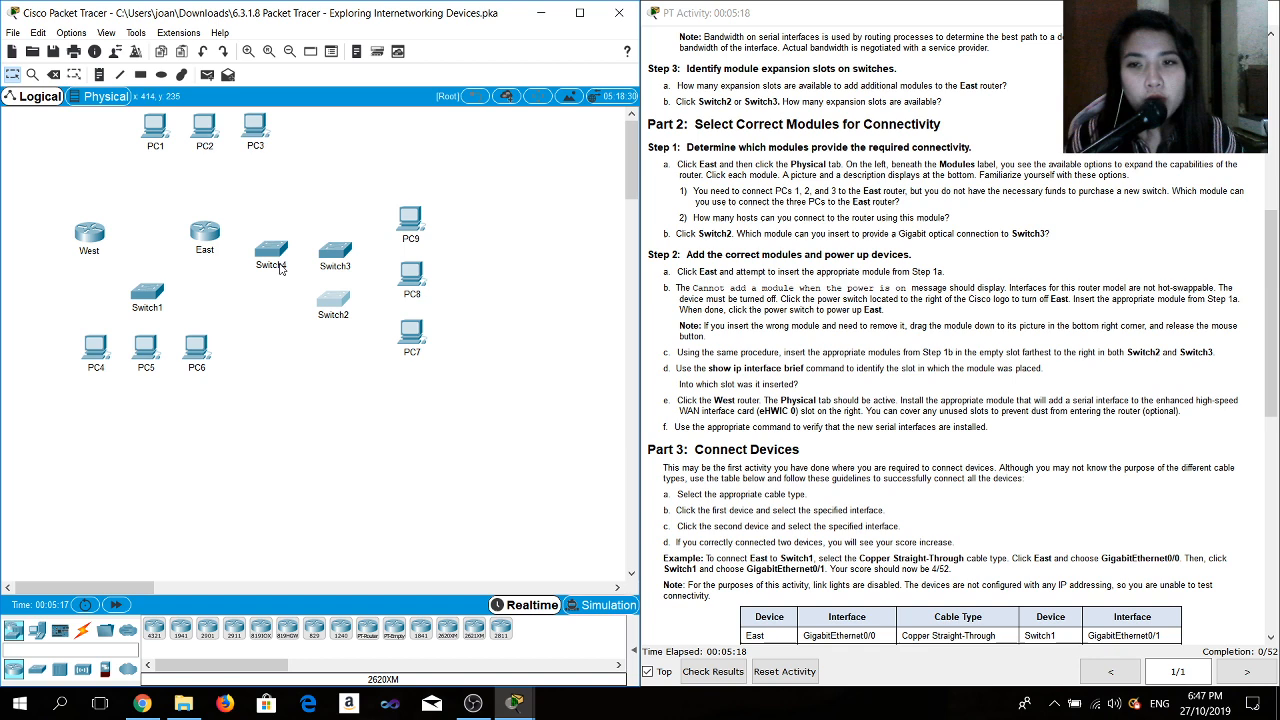
{"action": "left_click", "coordinate": [334, 251]}
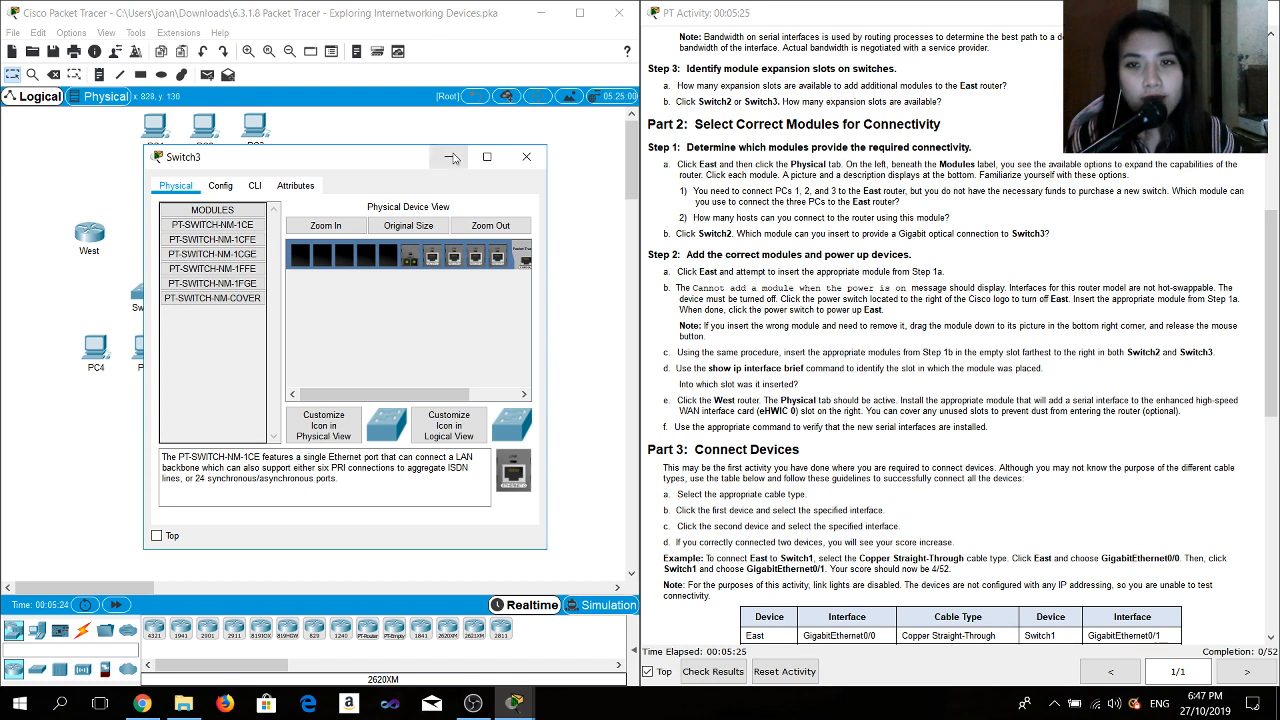
{"action": "left_click", "coordinate": [452, 157]}
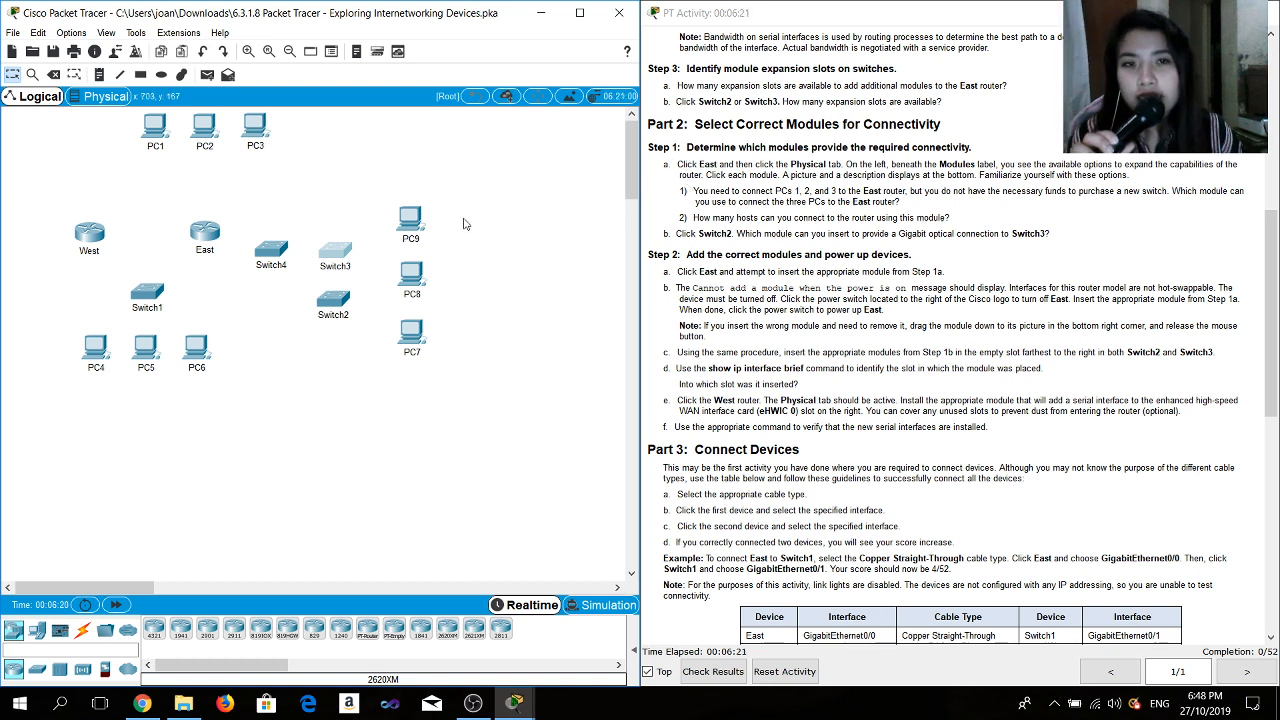
- Power off the East router, insert an HWIC-4ESW module into its empty slot, and power it back on
{"action": "left_click", "coordinate": [207, 236]}
{"action": "left_click_drag", "start_coordinate": [598, 138], "coordinate": [431, 131]}
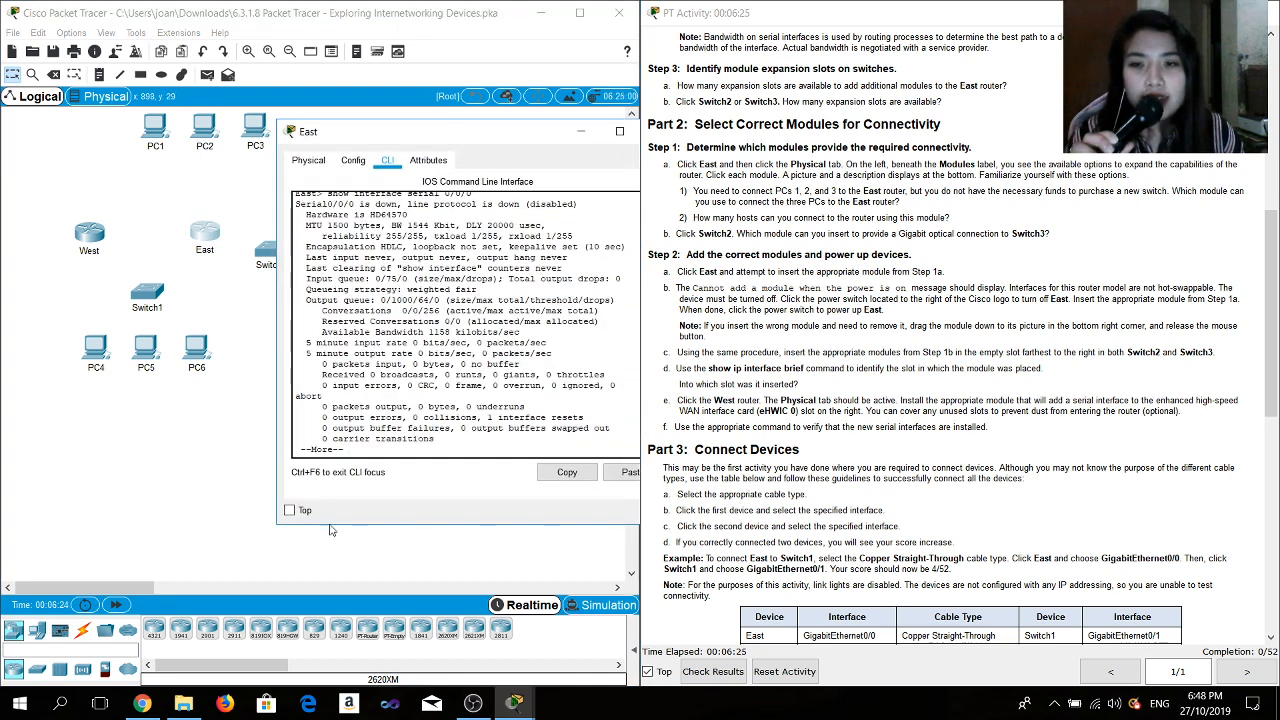
{"action": "left_click", "coordinate": [288, 510]}
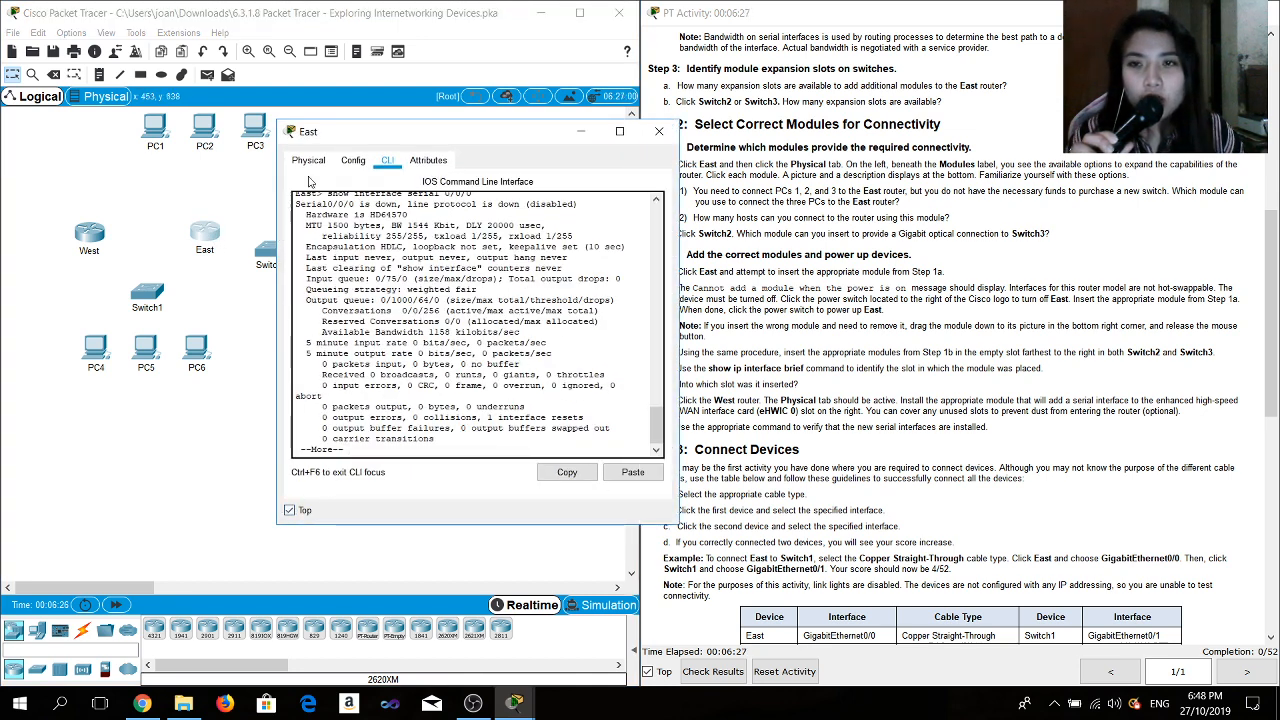
{"action": "left_click", "coordinate": [308, 160]}
{"action": "left_click_drag", "start_coordinate": [378, 143], "coordinate": [291, 82]}
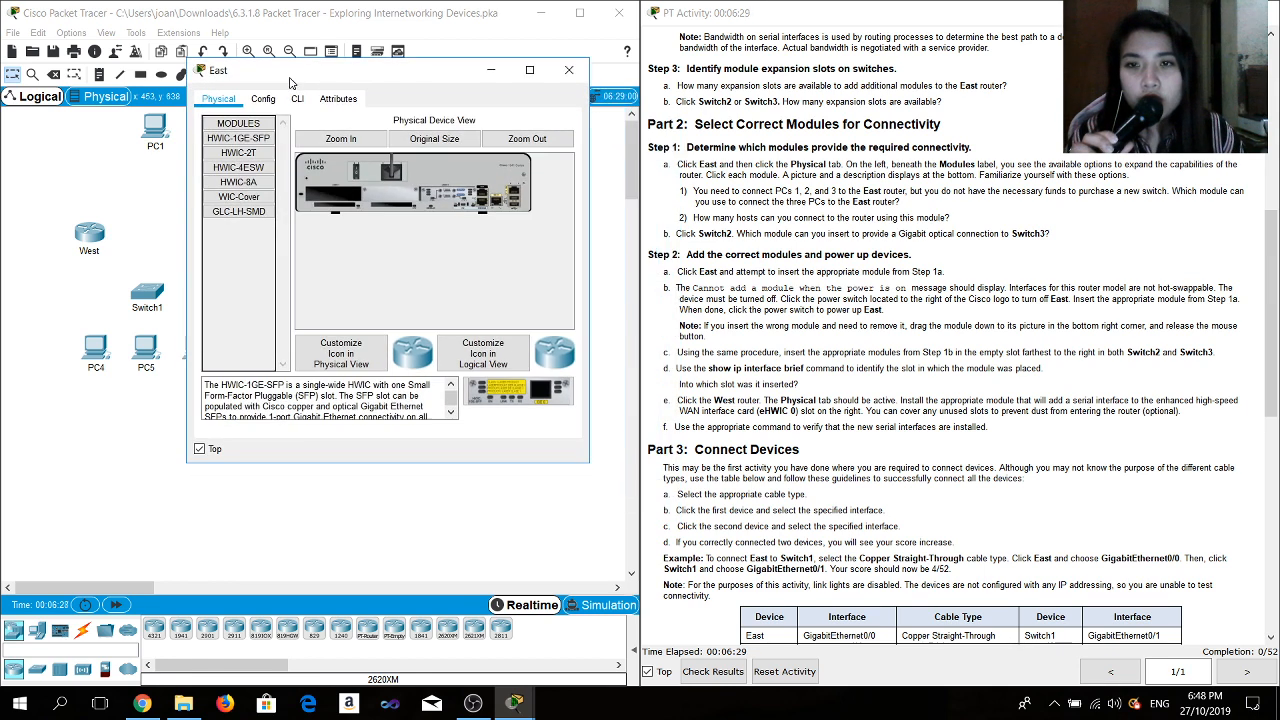
{"action": "left_click", "coordinate": [326, 144]}
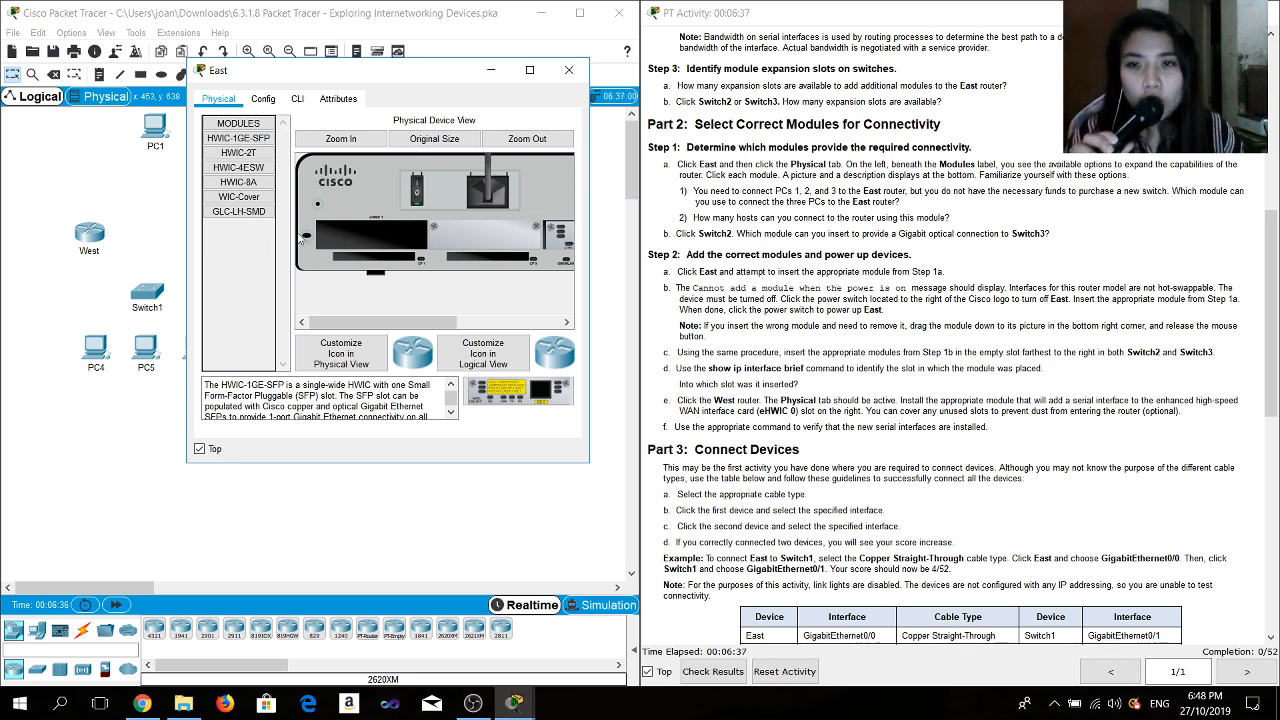
{"action": "left_click", "coordinate": [421, 203]}
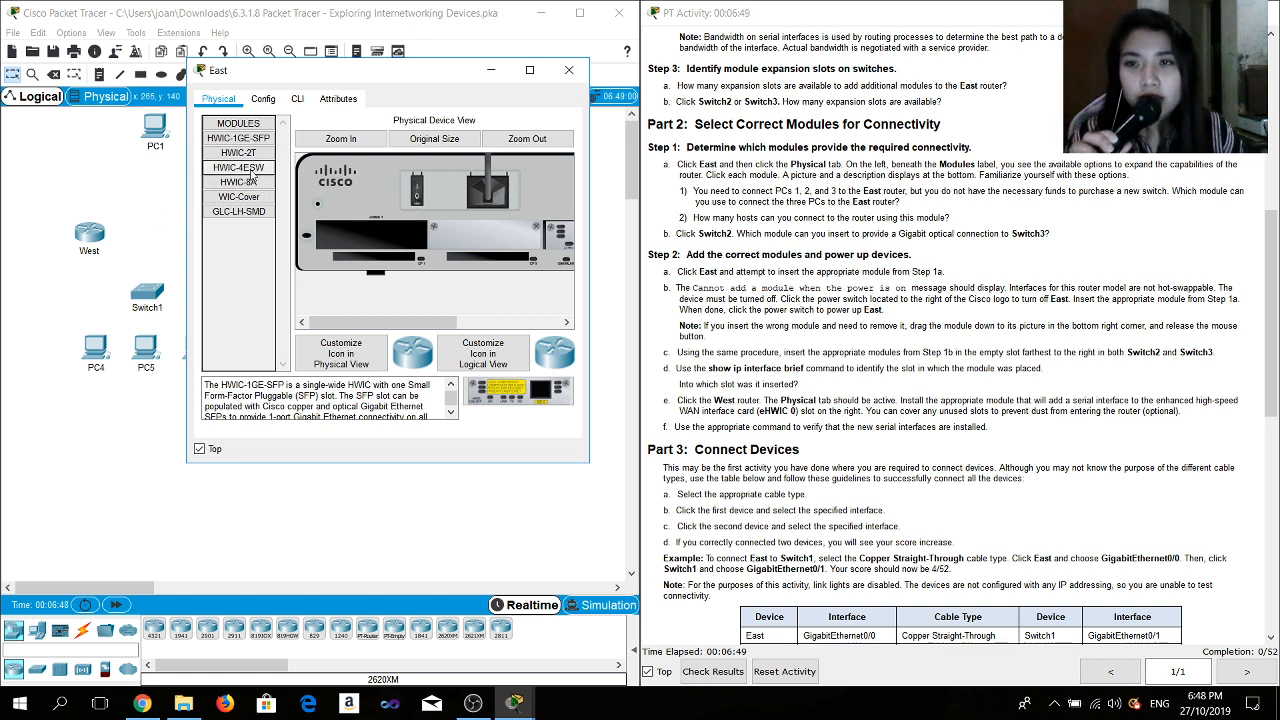
{"action": "left_click_drag", "start_coordinate": [252, 172], "coordinate": [383, 255]}
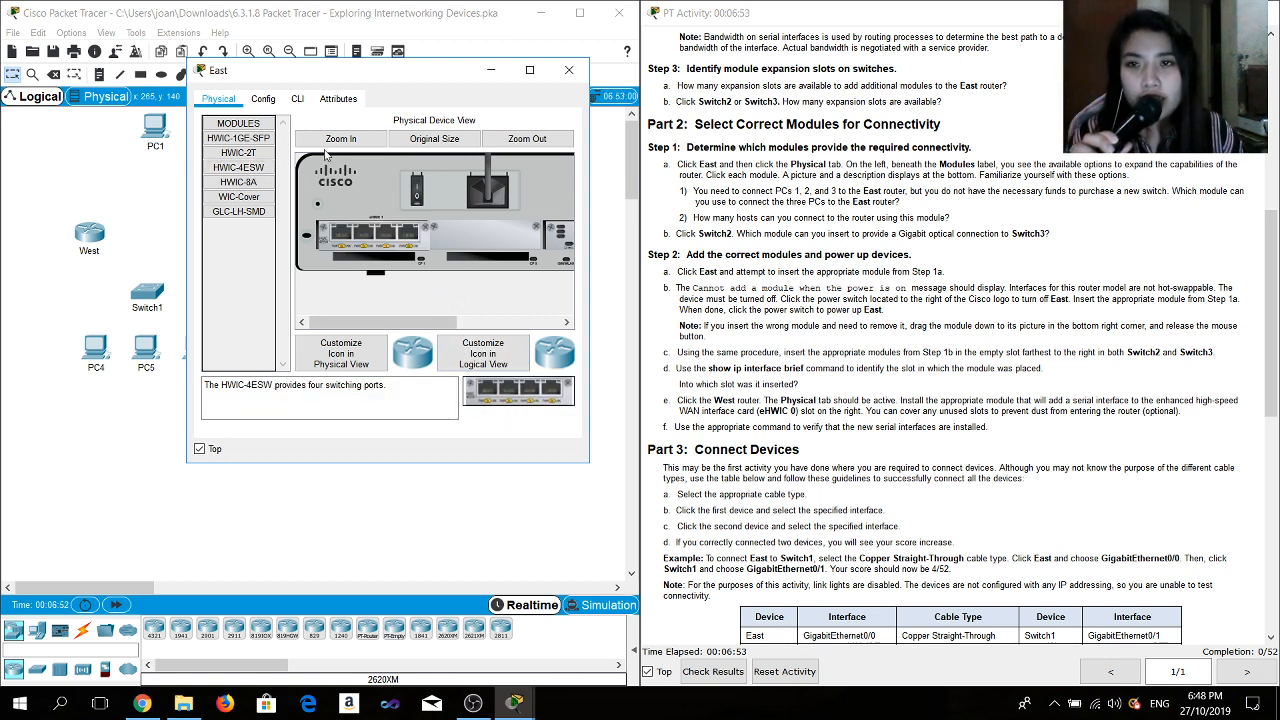
{"action": "left_click", "coordinate": [418, 196]}
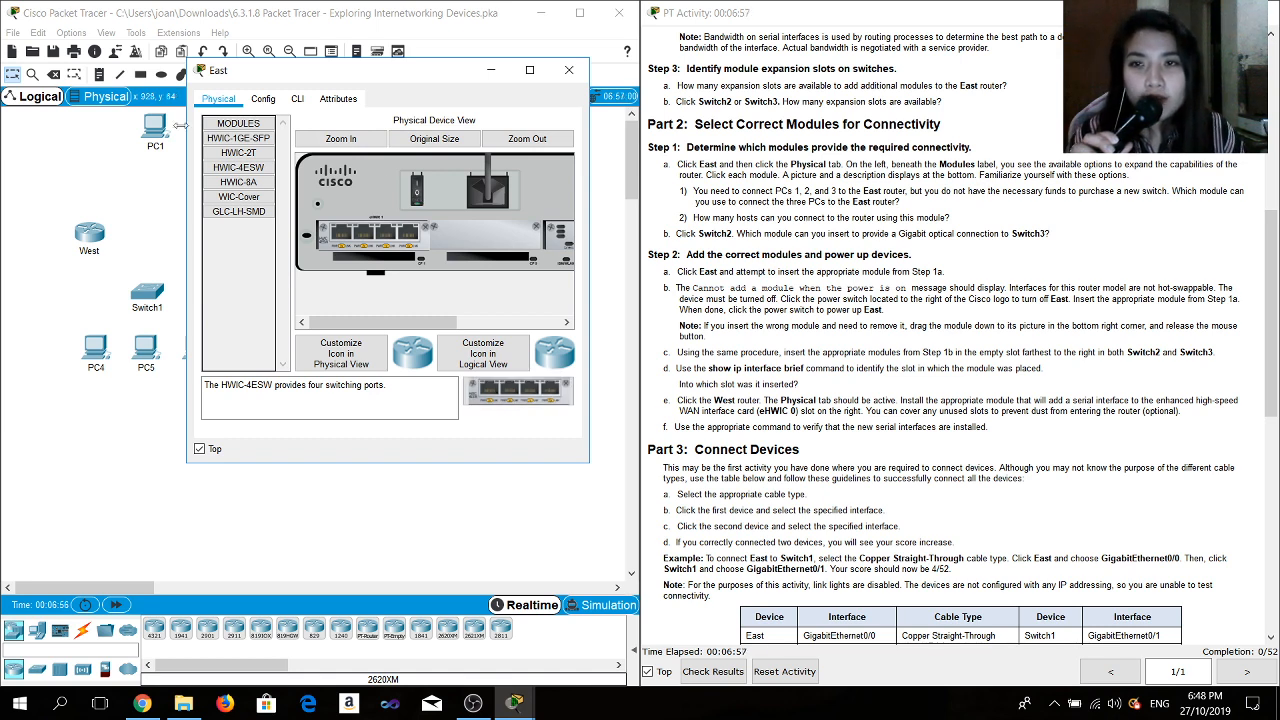
{"action": "left_click", "coordinate": [294, 101]}
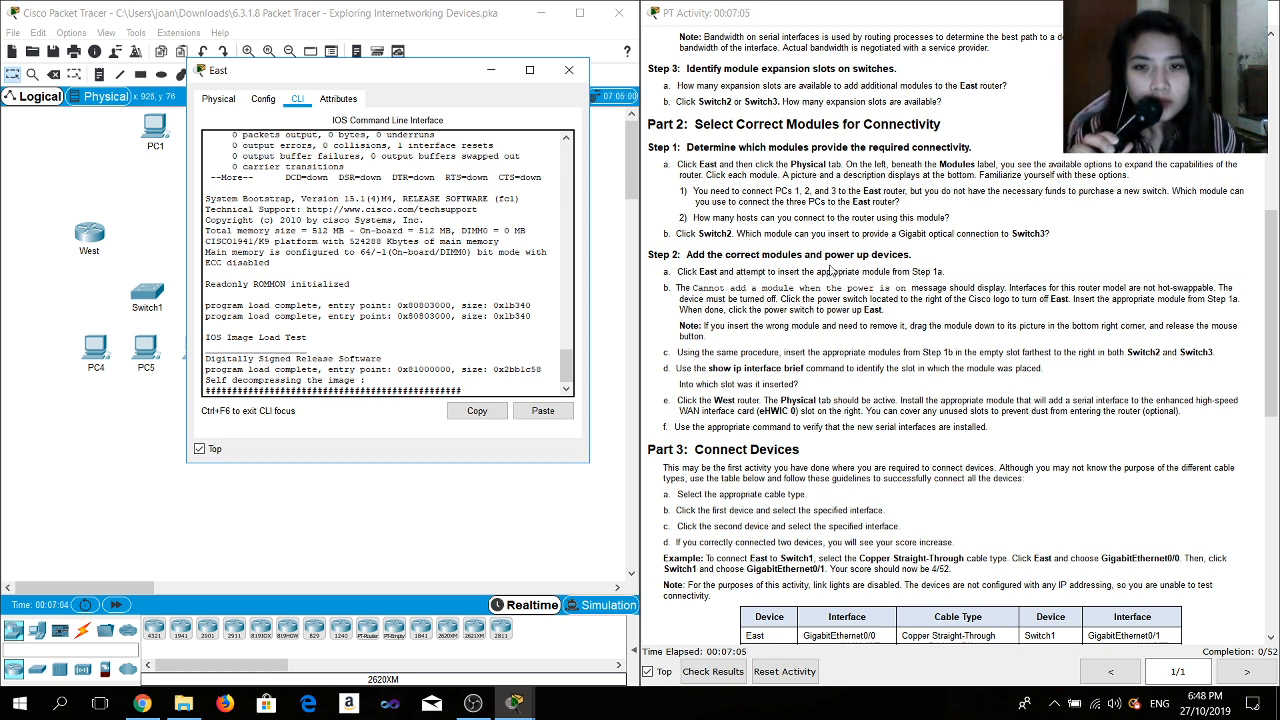
{"action": "left_click", "coordinate": [570, 71]}
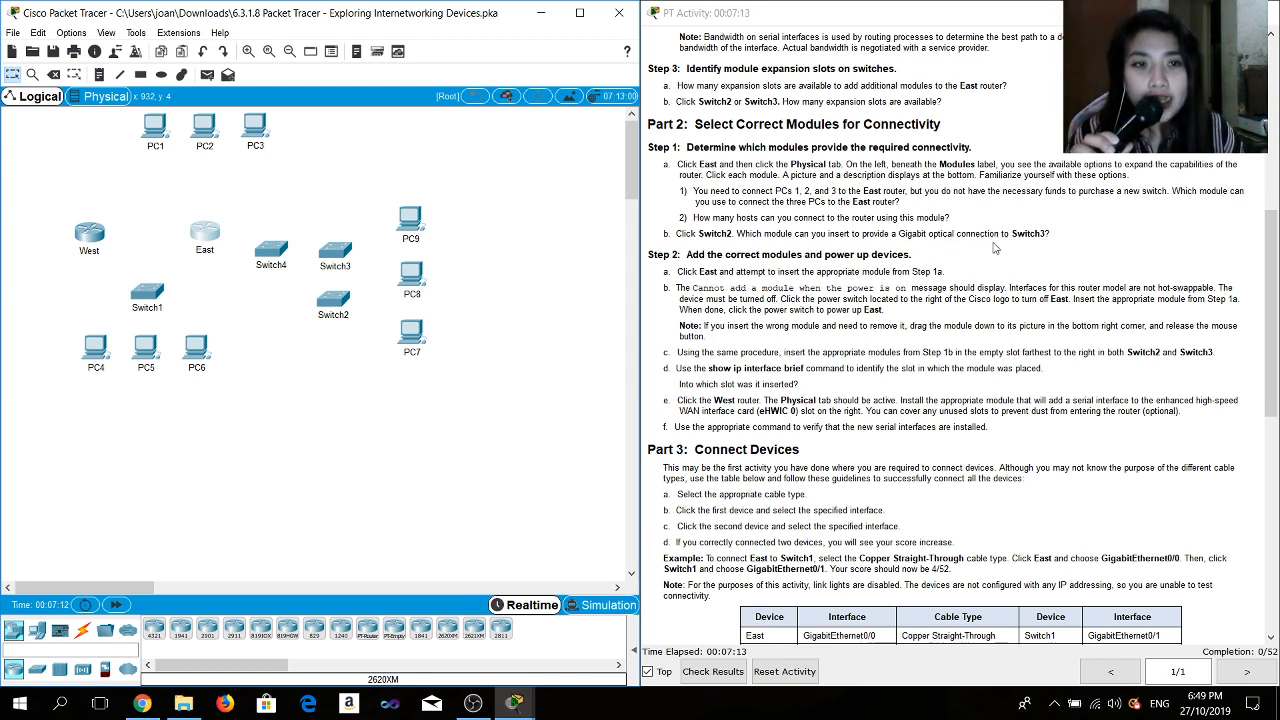
- Insert a PT-SWITCH-NM-1FGE module into an empty slot of Switch2
{"action": "mouse_move", "coordinate": [281, 254]}
{"action": "left_mouse_down"}
{"action": "mouse_move", "coordinate": [290, 260]}
{"action": "mouse_move", "coordinate": [272, 240]}
{"action": "mouse_move", "coordinate": [288, 245]}
{"action": "left_mouse_up"}
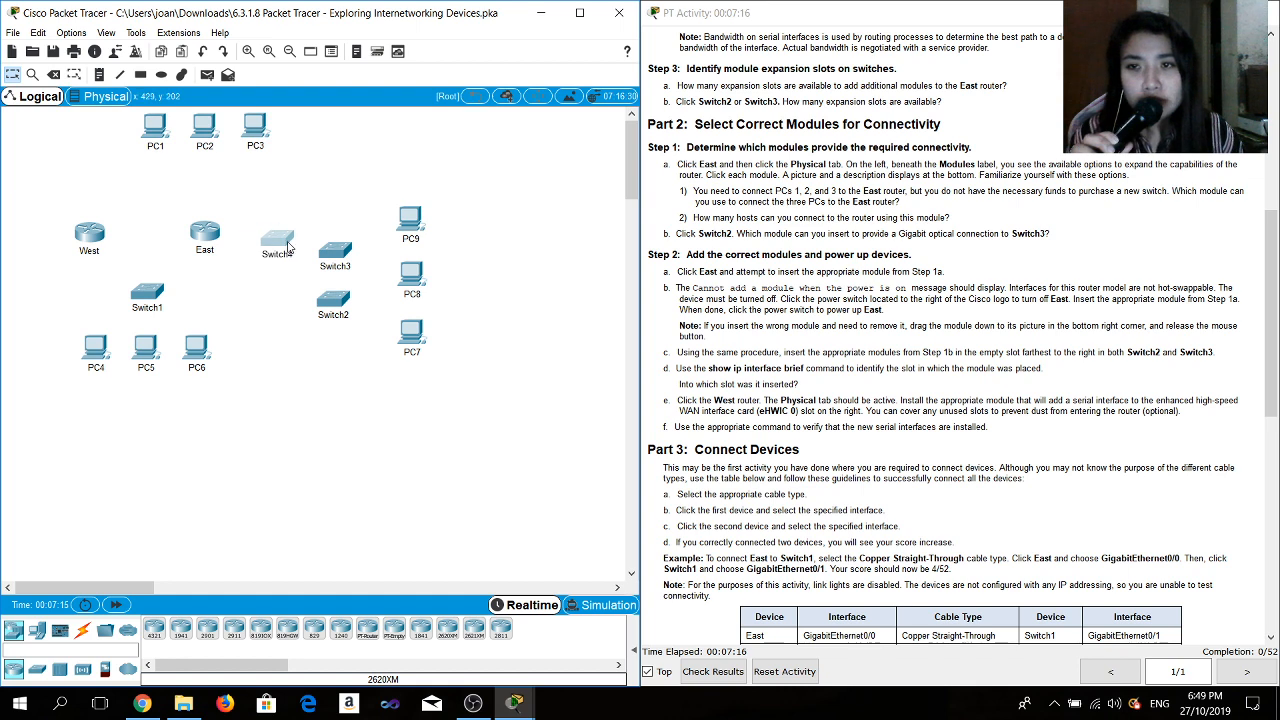
{"action": "left_click", "coordinate": [336, 298]}
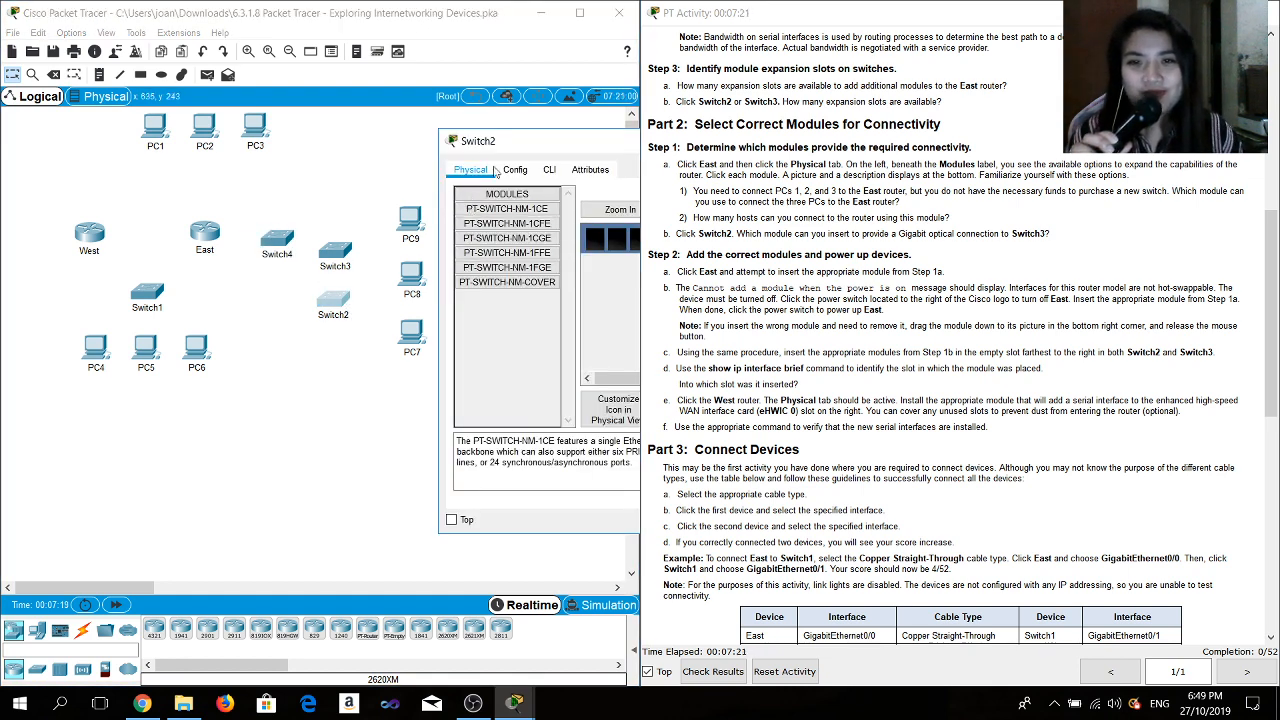
{"action": "left_click_drag", "start_coordinate": [540, 146], "coordinate": [266, 100]}
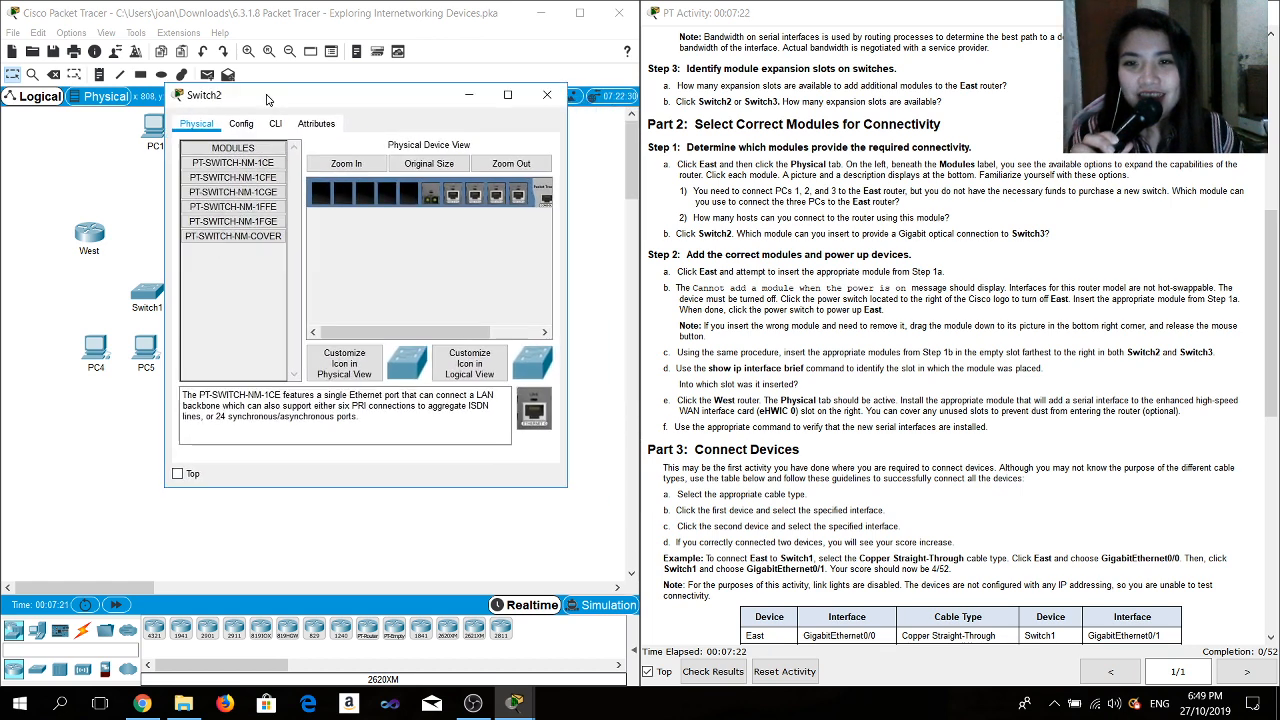
{"action": "left_click", "coordinate": [327, 164]}
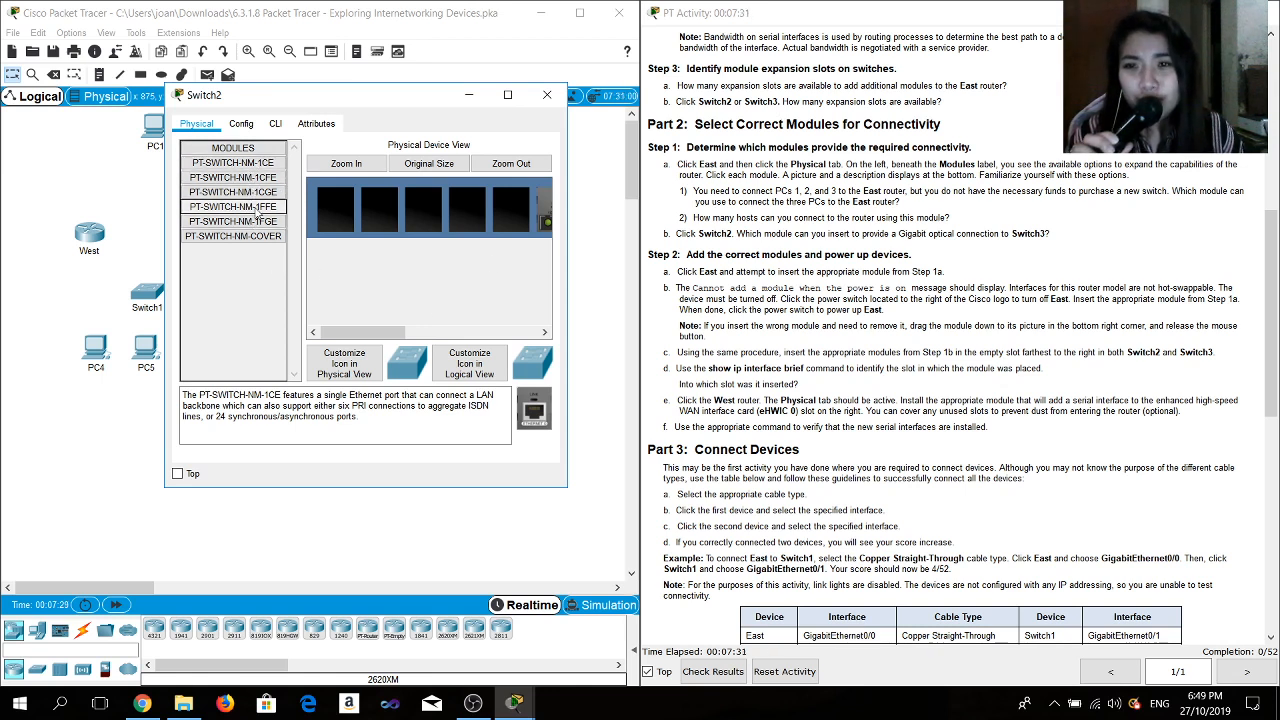
{"action": "left_click", "coordinate": [233, 221]}
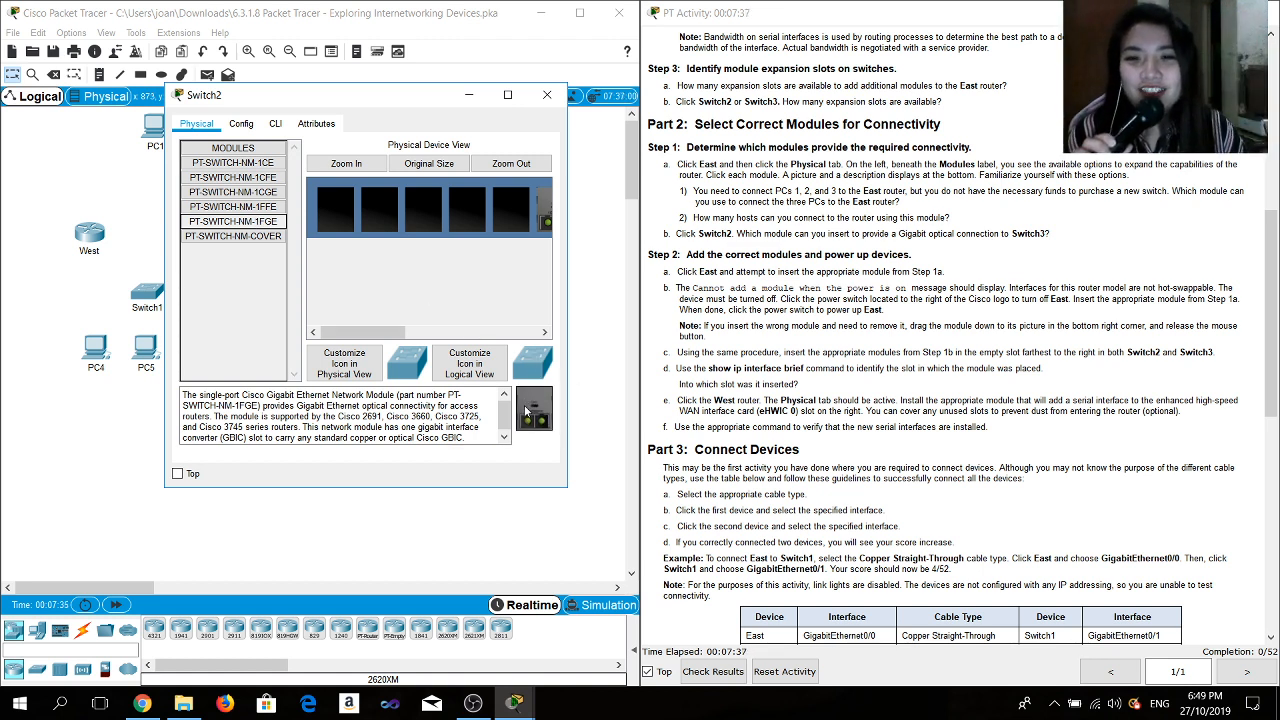
{"action": "mouse_move", "coordinate": [536, 406]}
{"action": "left_mouse_down"}
{"action": "mouse_move", "coordinate": [534, 339]}
{"action": "mouse_move", "coordinate": [544, 418]}
{"action": "left_mouse_up"}
{"action": "left_click_drag", "start_coordinate": [340, 333], "coordinate": [509, 308]}
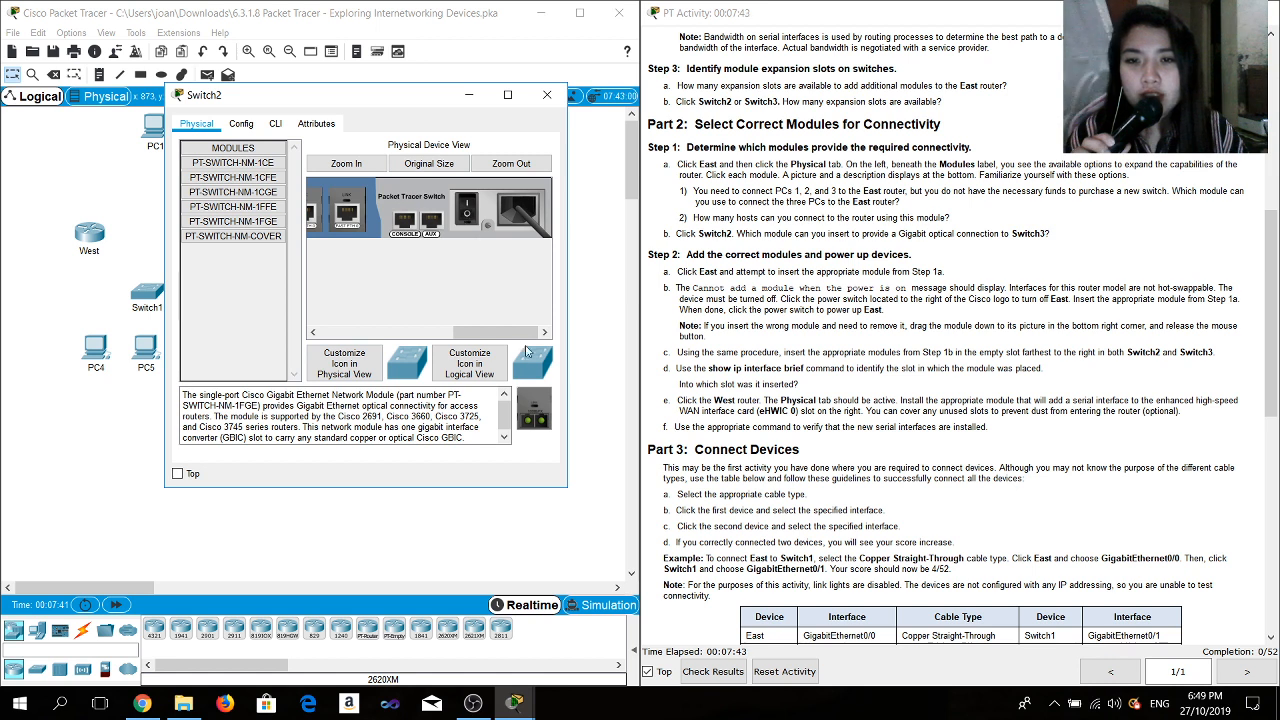
{"action": "left_click_drag", "start_coordinate": [479, 332], "coordinate": [376, 333]}
{"action": "left_click_drag", "start_coordinate": [540, 415], "coordinate": [424, 212]}
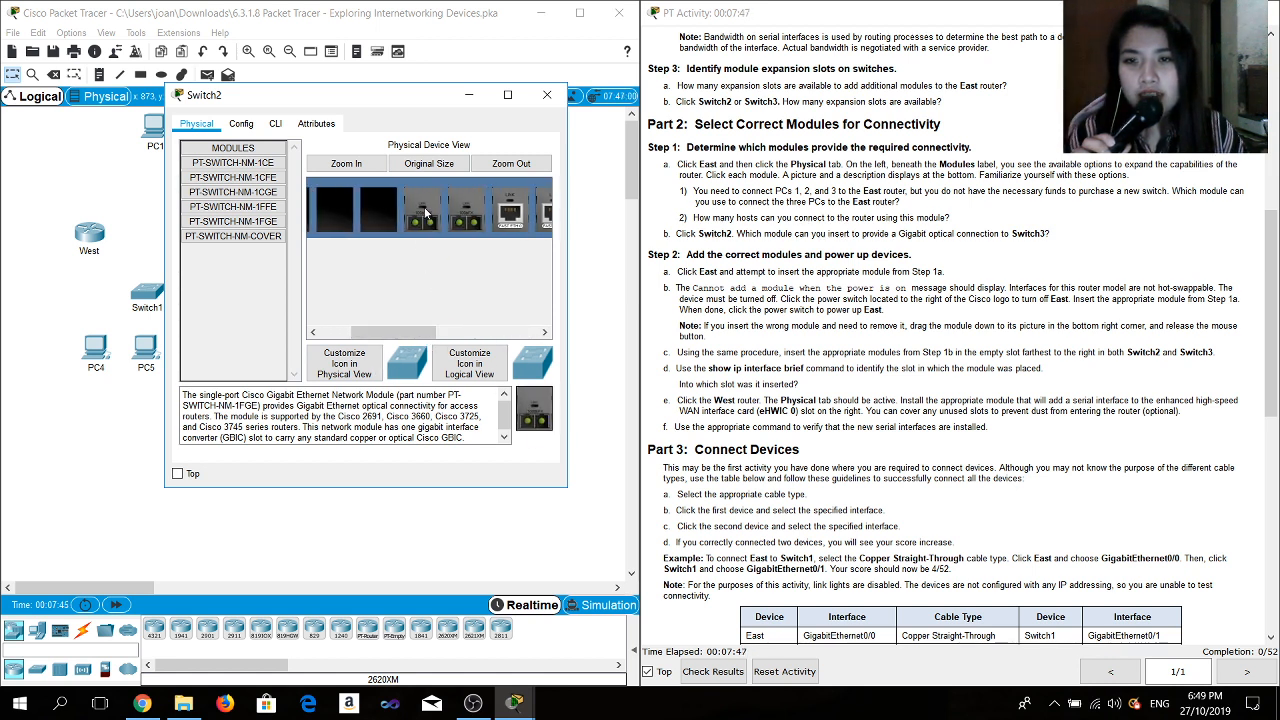
{"action": "left_click", "coordinate": [547, 94]}
- Insert a PT-SWITCH-NM-1FGE module into an empty slot of Switch3
{"action": "left_click", "coordinate": [339, 255]}
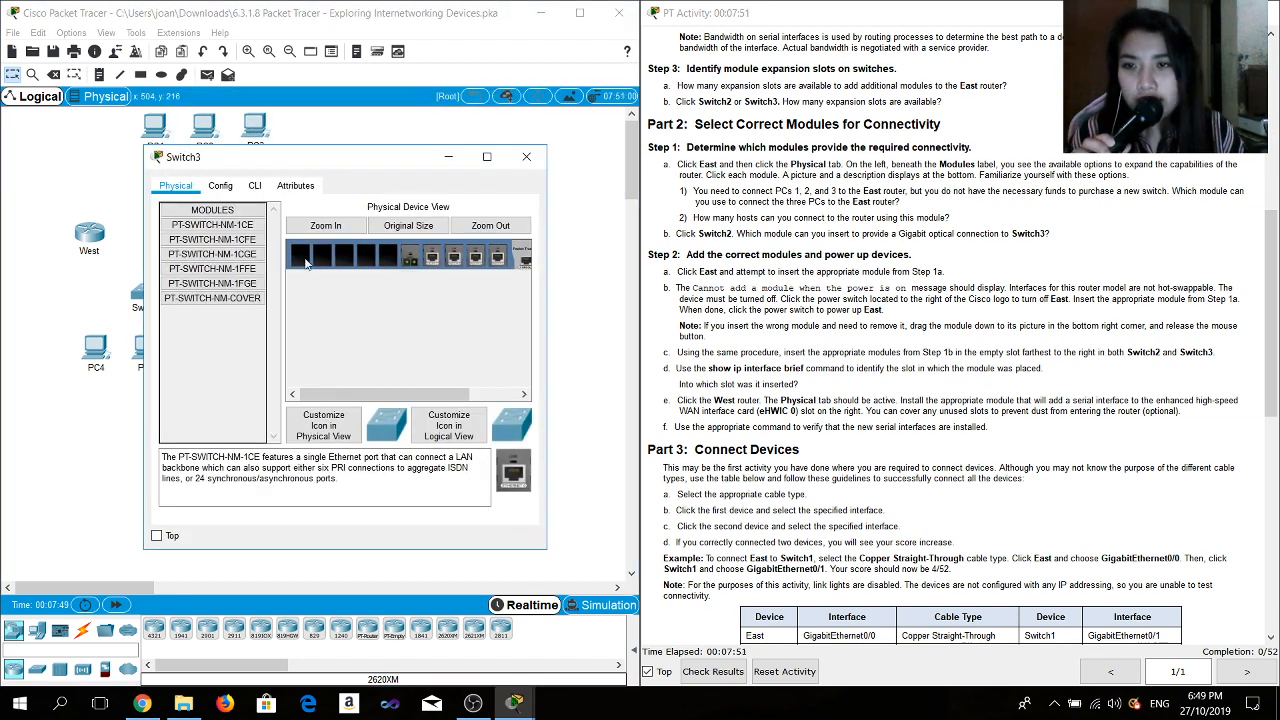
{"action": "left_click", "coordinate": [212, 283]}
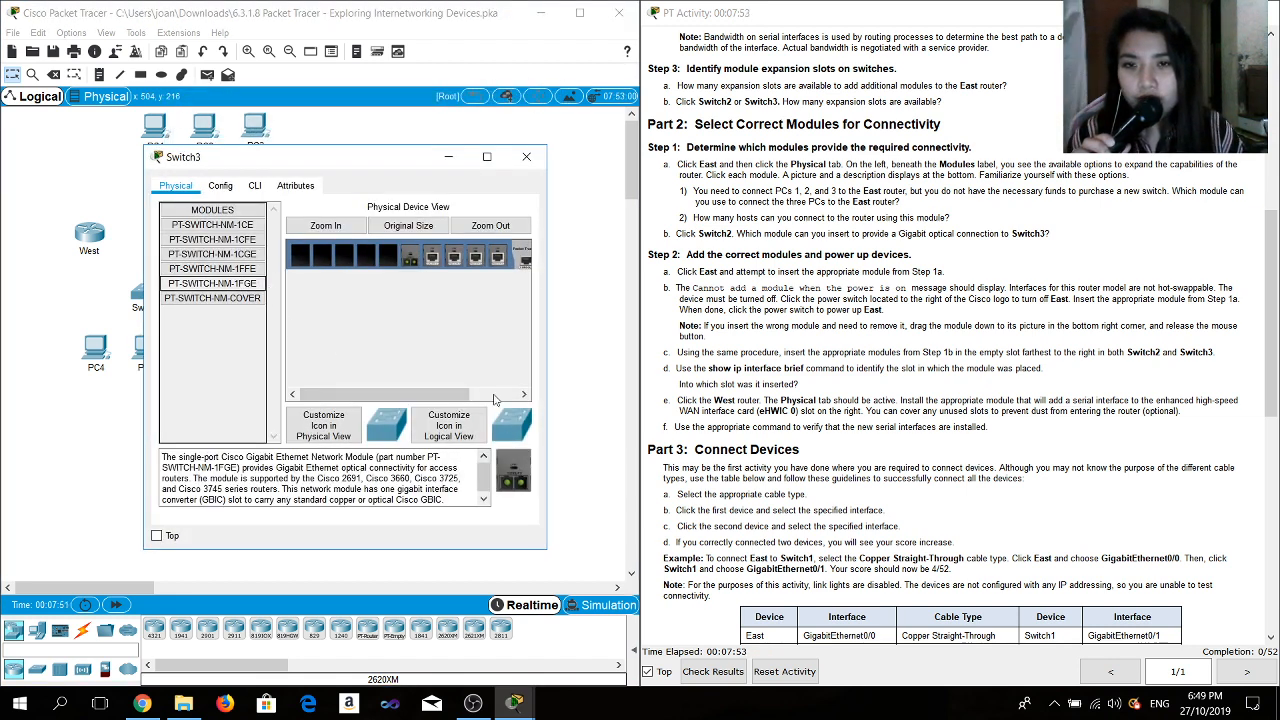
{"action": "left_click_drag", "start_coordinate": [420, 396], "coordinate": [468, 396]}
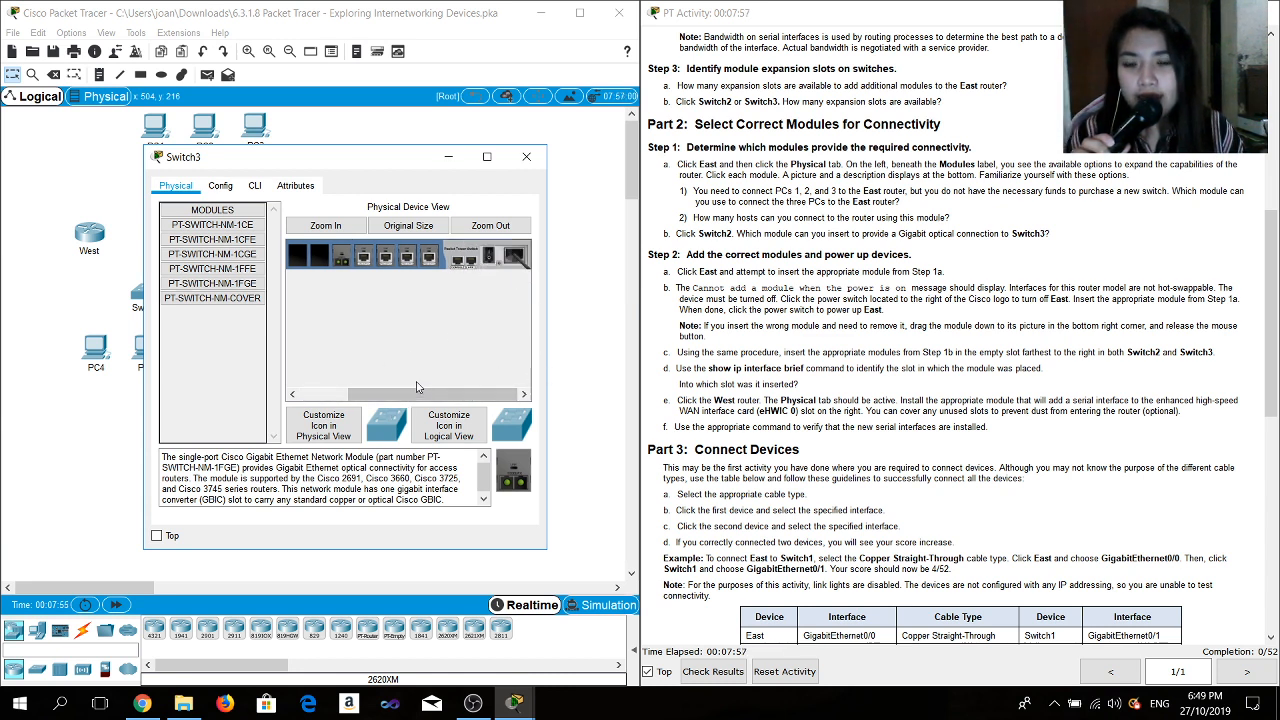
{"action": "left_click_drag", "start_coordinate": [415, 396], "coordinate": [367, 396]}
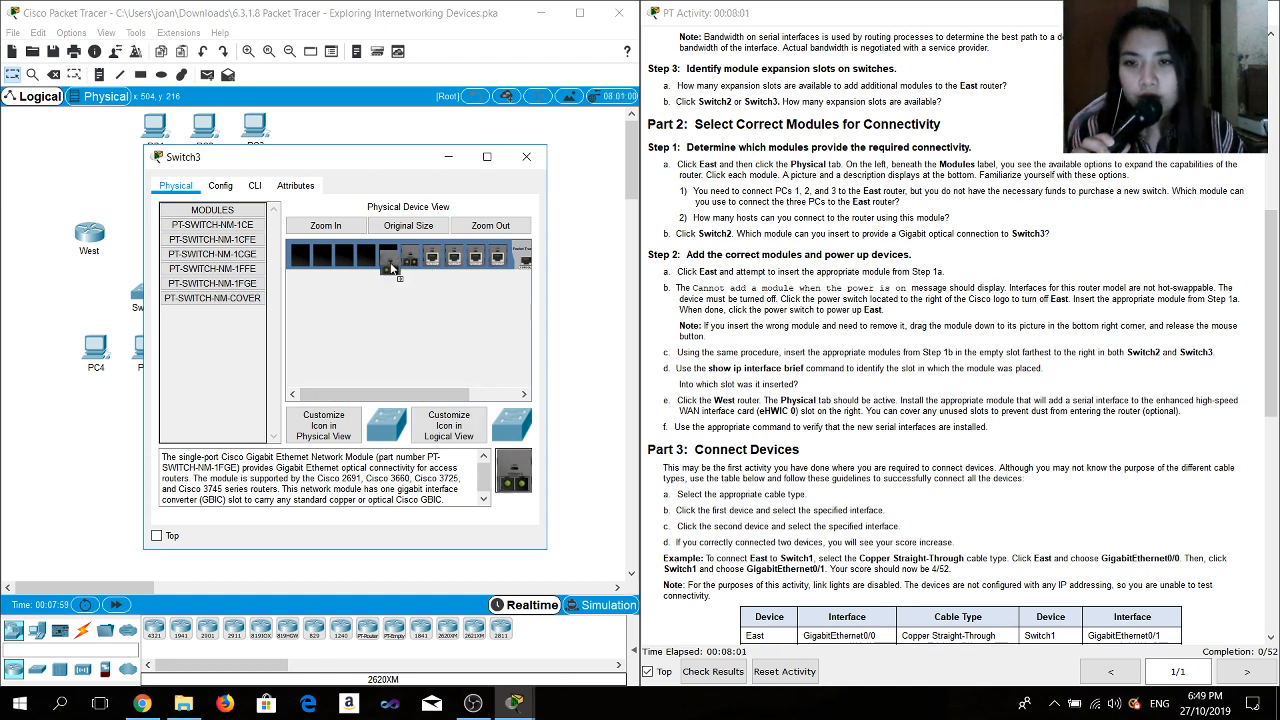
{"action": "left_click", "coordinate": [526, 157]}
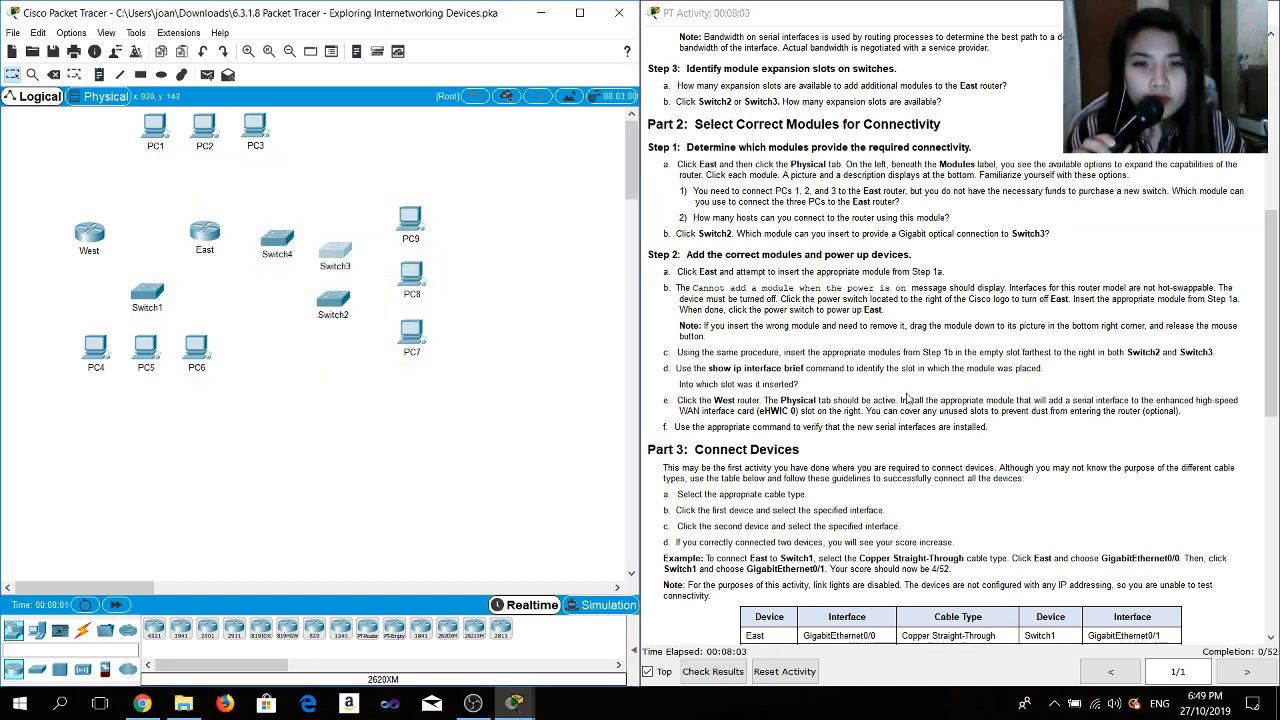
- Try to insert an HWIC-4ESW module into an empty slot of the West router
{"action": "scroll", "coordinate": [908, 398], "scroll_direction": "down", "scroll_amount": 2}
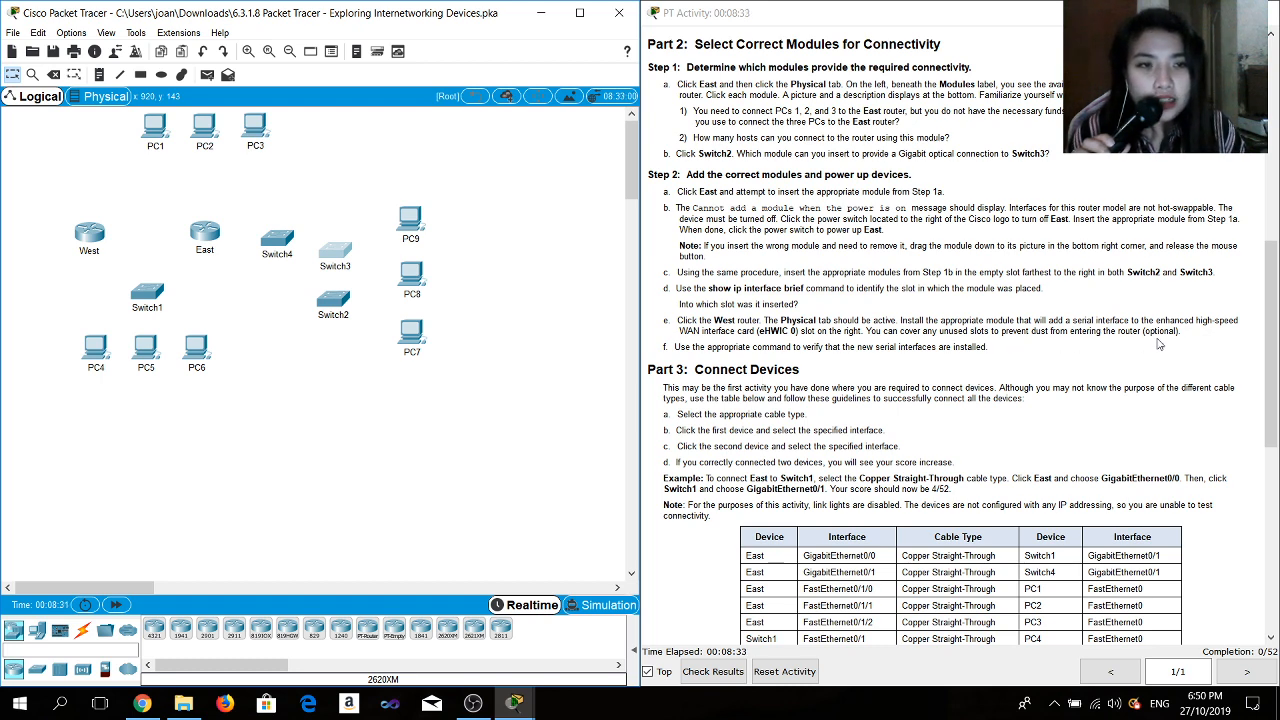
{"action": "left_click", "coordinate": [97, 237]}
{"action": "left_click_drag", "start_coordinate": [520, 140], "coordinate": [275, 134]}
{"action": "left_click", "coordinate": [335, 202]}
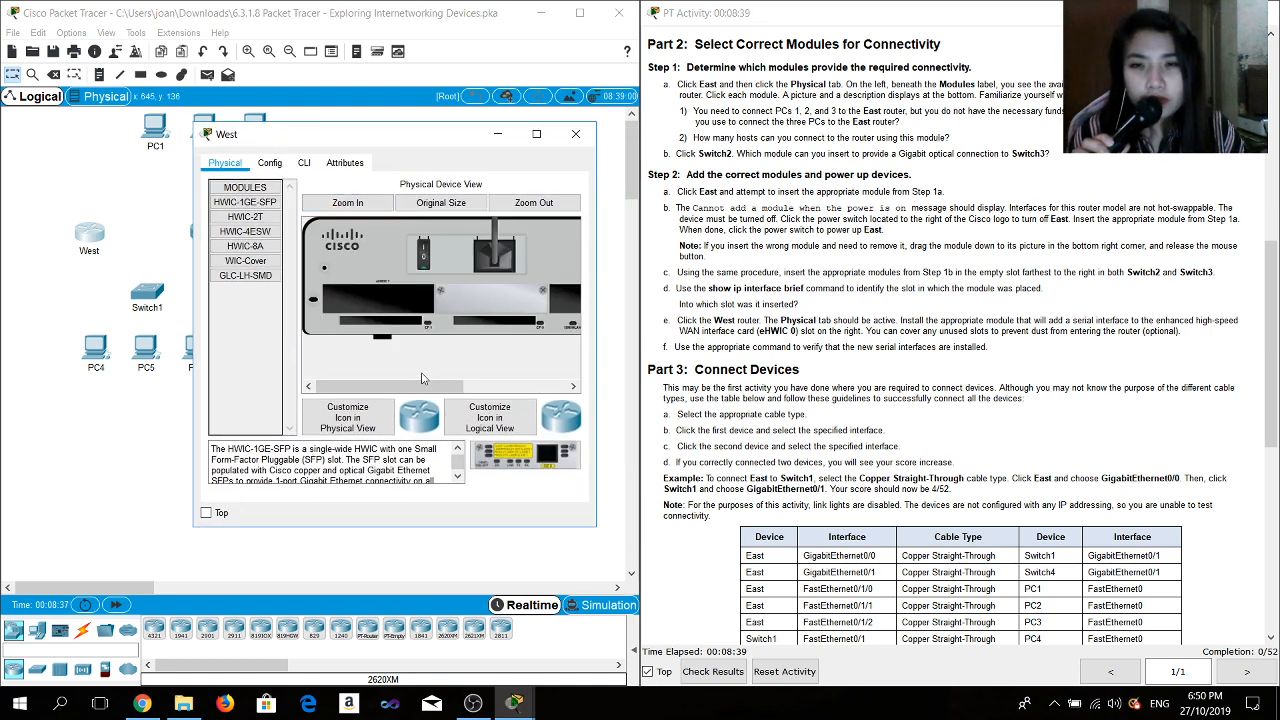
{"action": "left_click_drag", "start_coordinate": [425, 385], "coordinate": [560, 386]}
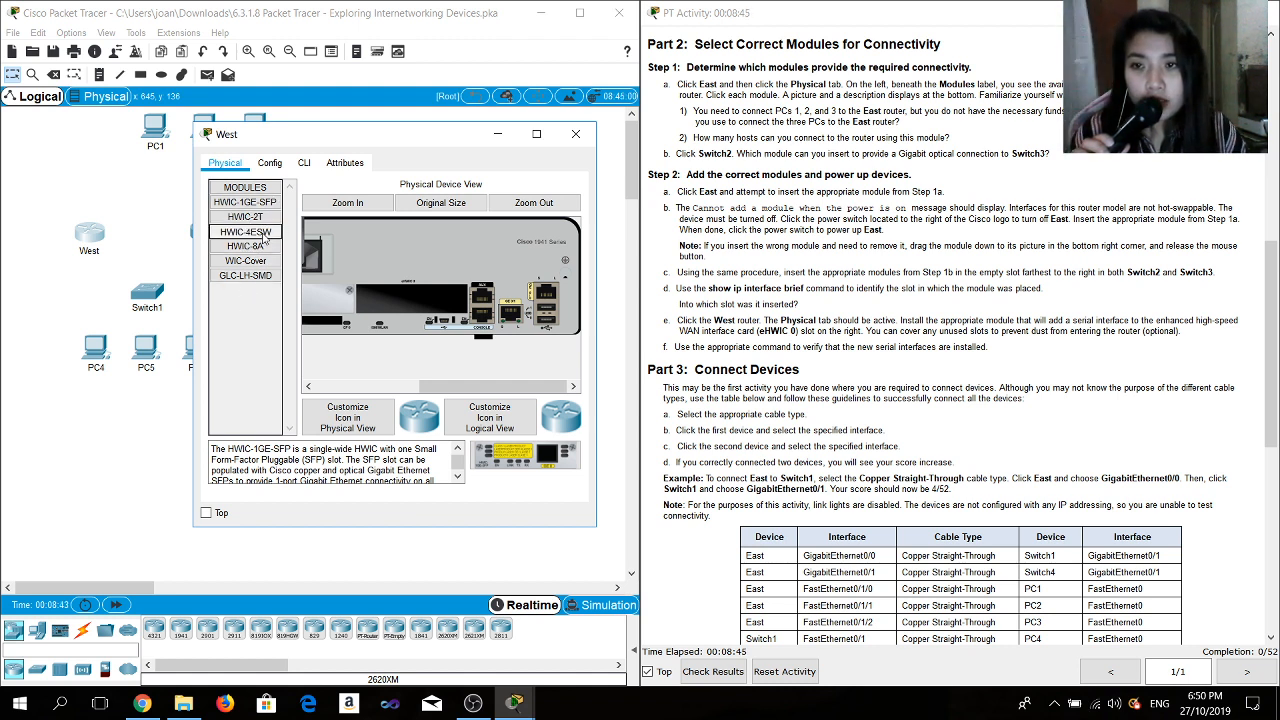
{"action": "left_click", "coordinate": [265, 235]}
{"action": "left_click_drag", "start_coordinate": [265, 235], "coordinate": [417, 318]}
{"action": "left_click_drag", "start_coordinate": [623, 297], "coordinate": [408, 291]}
{"action": "left_click", "coordinate": [525, 289]}
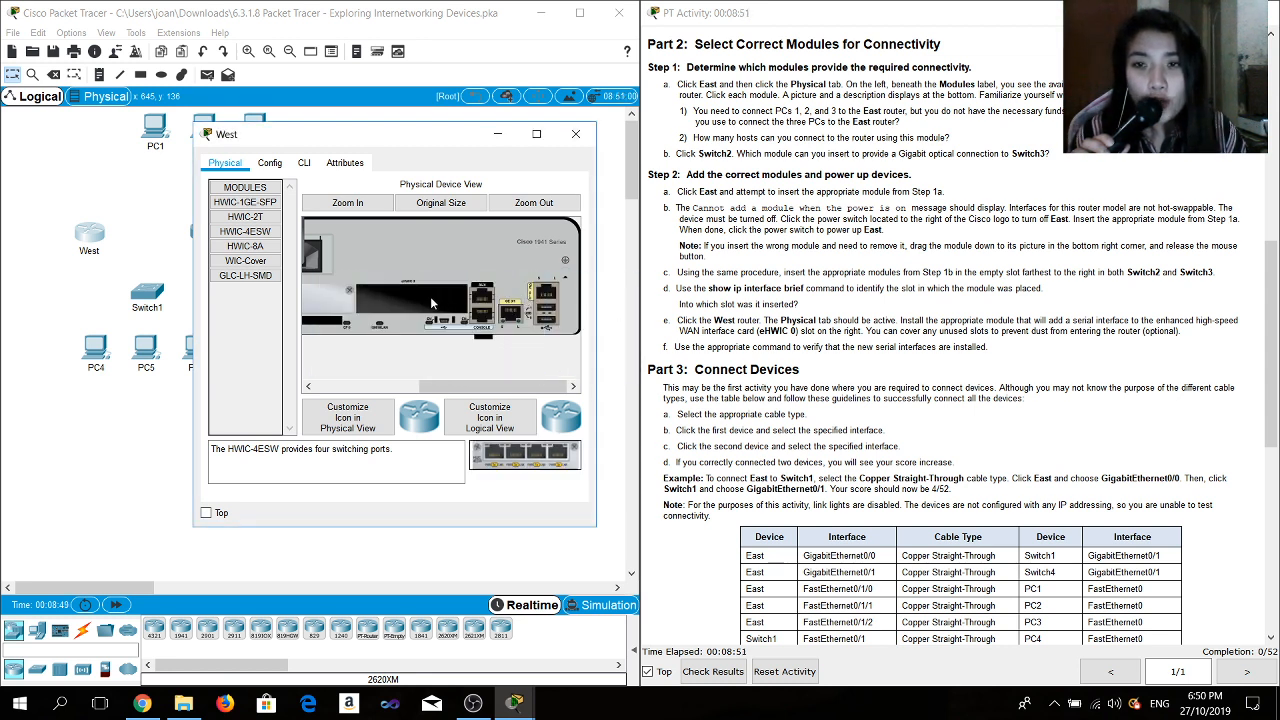
{"action": "left_click_drag", "start_coordinate": [437, 387], "coordinate": [378, 389]}
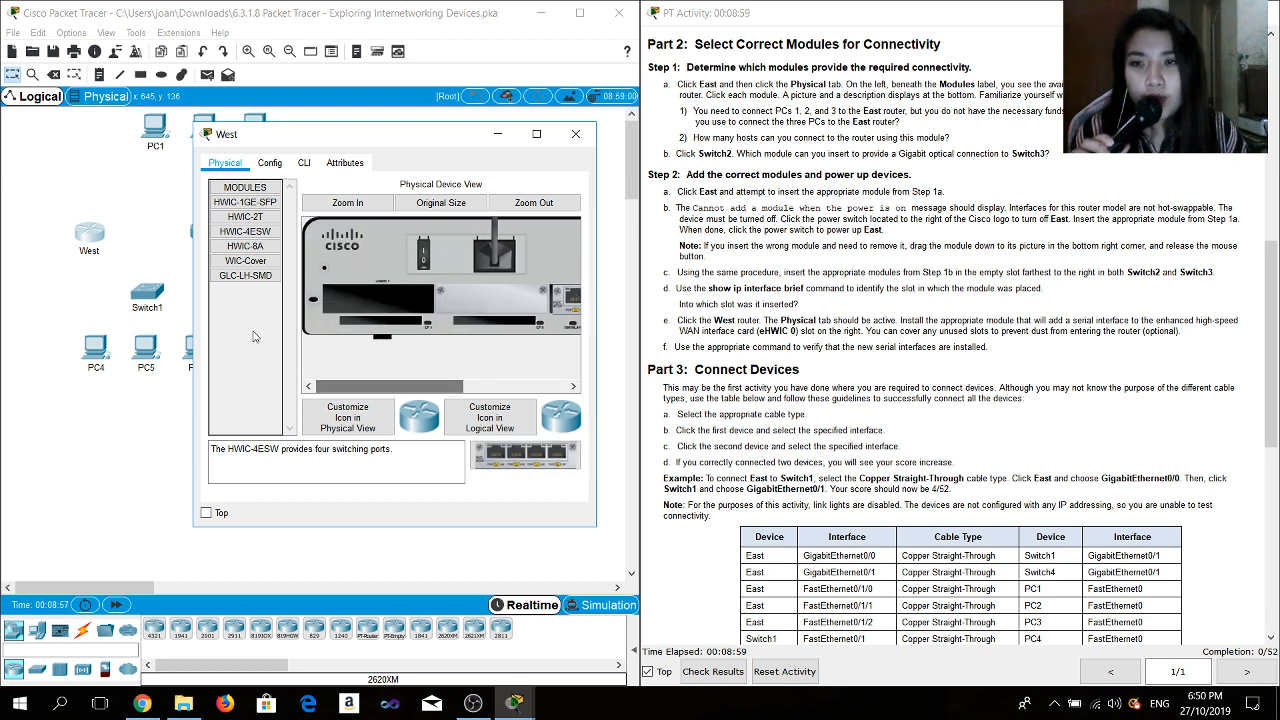
- Cover the West router's empty expansion slot with a WIC-Cover
{"action": "left_click", "coordinate": [245, 260]}
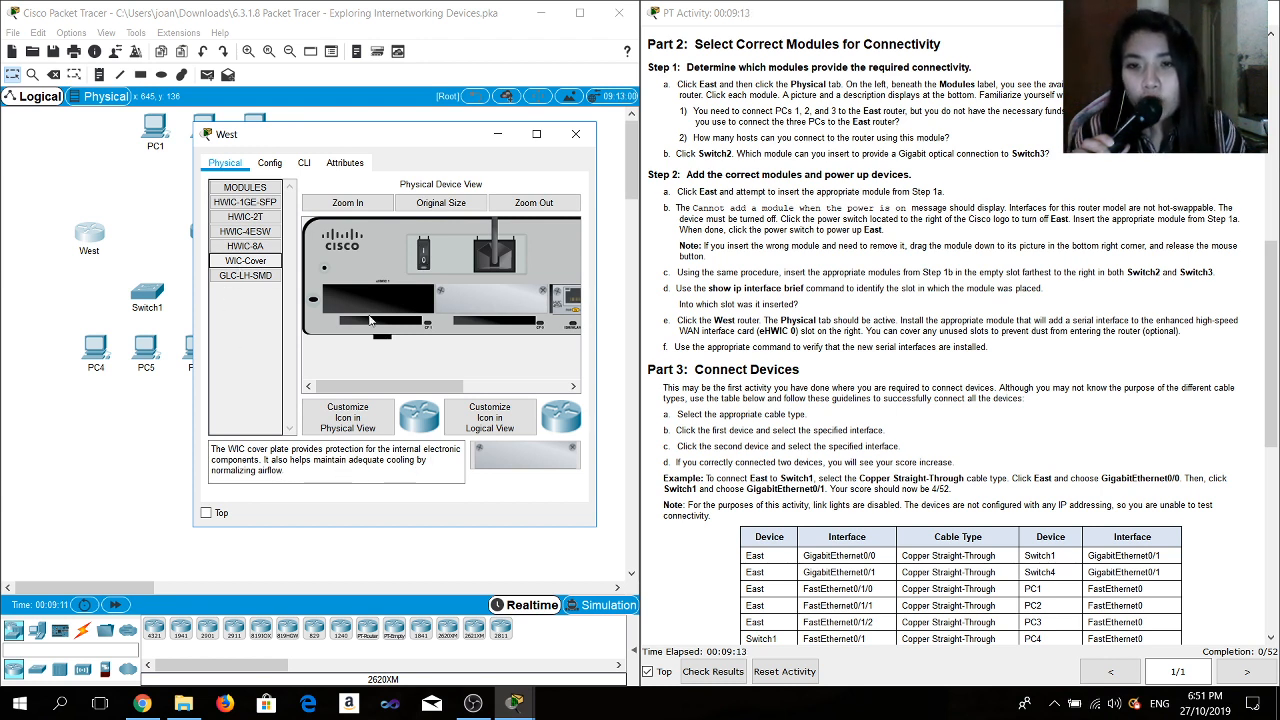
{"action": "left_click_drag", "start_coordinate": [525, 455], "coordinate": [383, 312]}
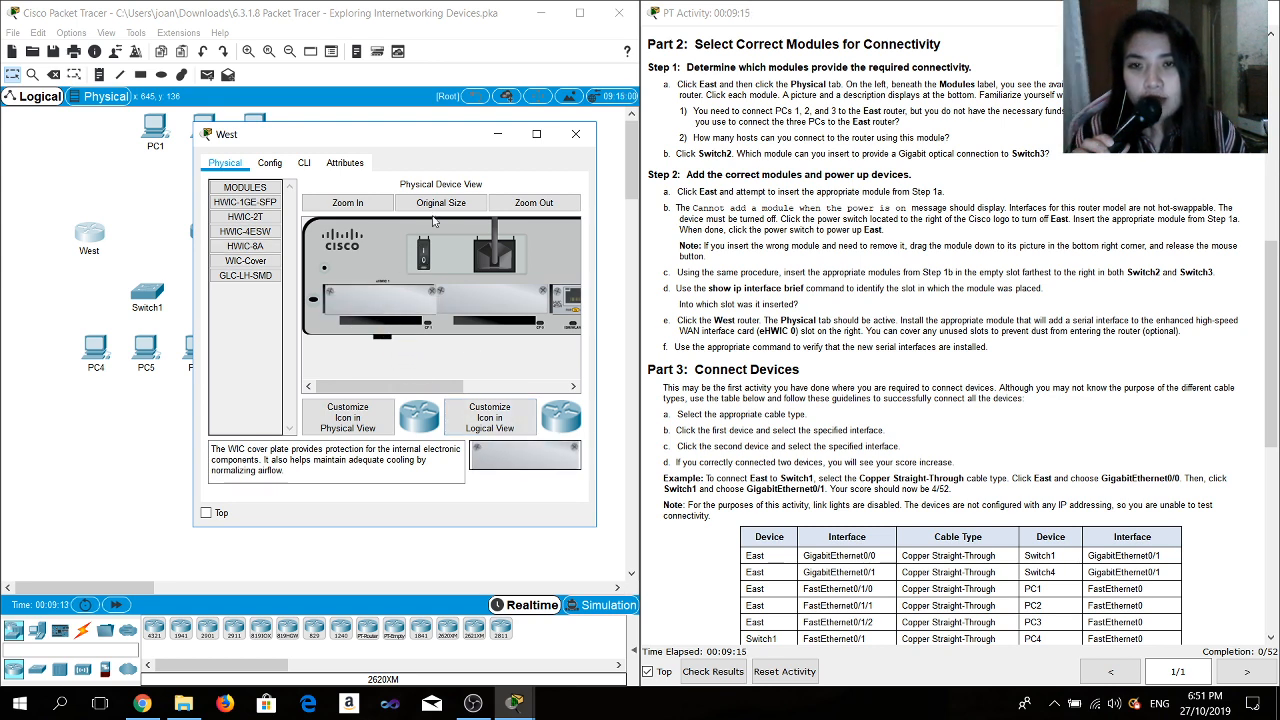
- Close the West router's window and review the Part 3 device connection table in the instructions
{"action": "left_click", "coordinate": [575, 138]}
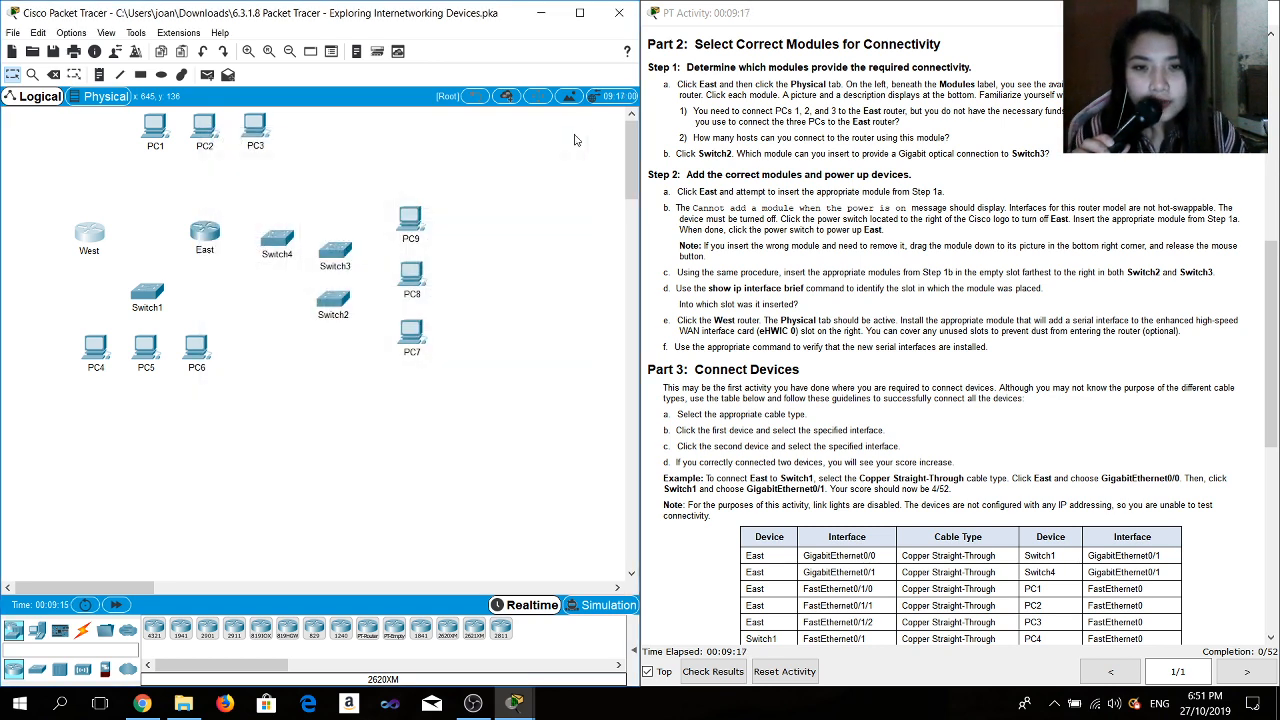
{"action": "scroll", "coordinate": [722, 390], "scroll_direction": "down", "scroll_amount": 2}
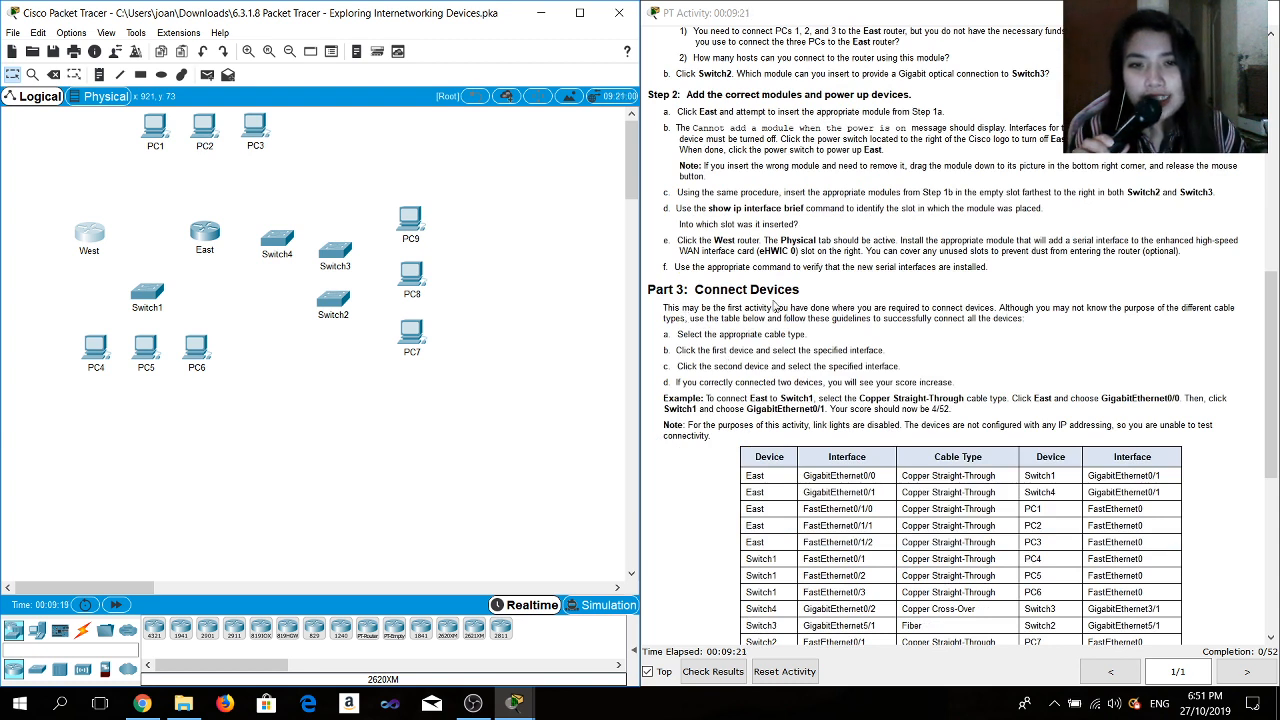
{"action": "scroll", "coordinate": [775, 308], "scroll_direction": "down", "scroll_amount": 1}
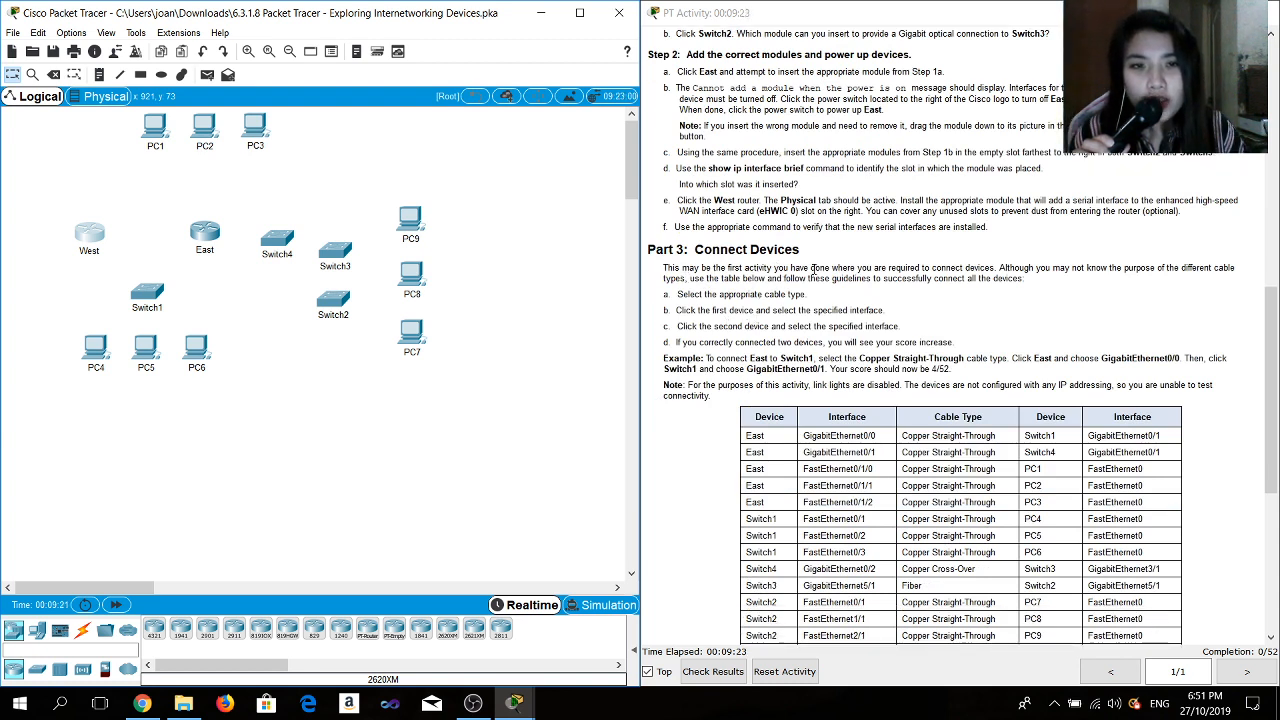
{"action": "scroll", "coordinate": [862, 275], "scroll_direction": "down", "scroll_amount": 1}
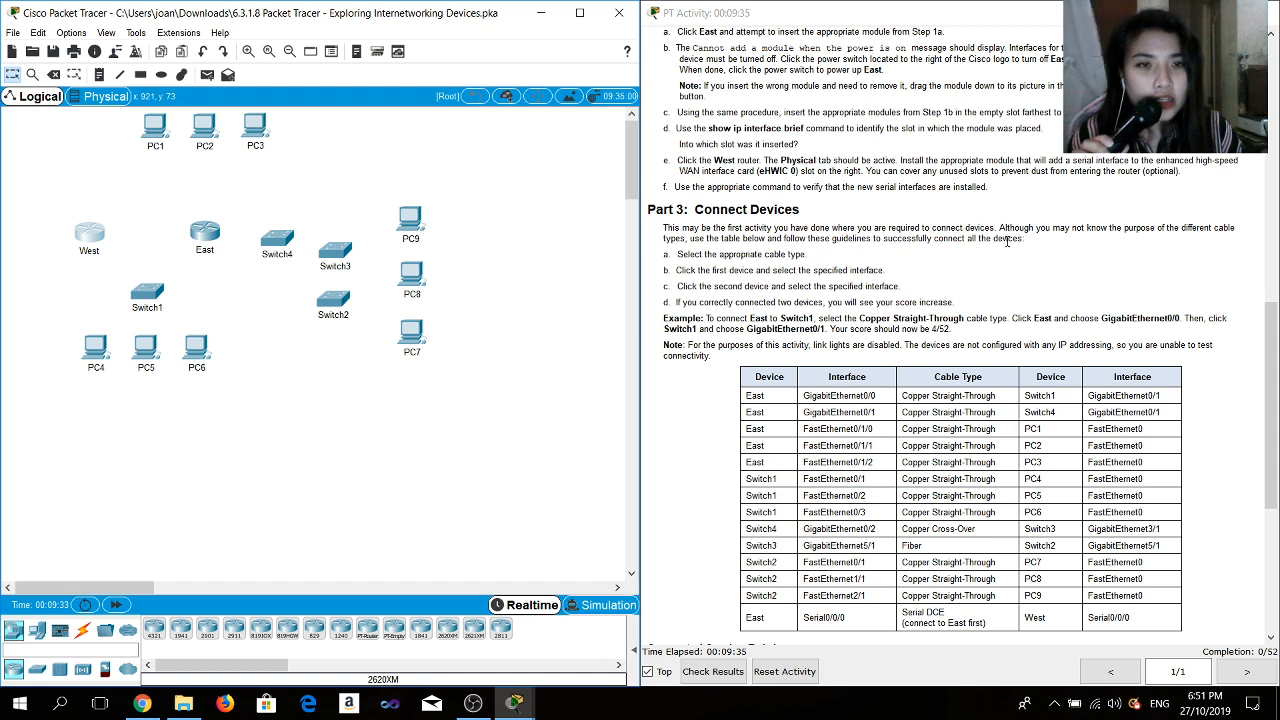
{"action": "scroll", "coordinate": [1008, 242], "scroll_direction": "down", "scroll_amount": 1}
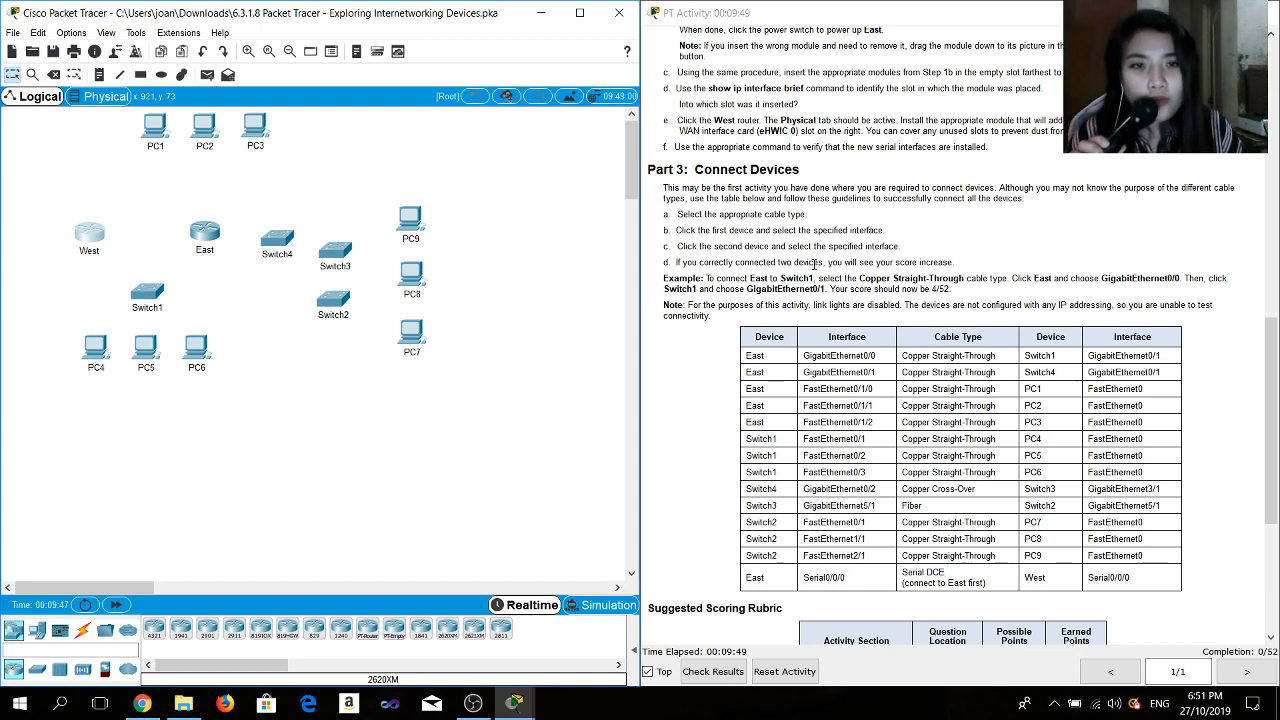
{"action": "scroll", "coordinate": [888, 262], "scroll_direction": "down", "scroll_amount": 2}
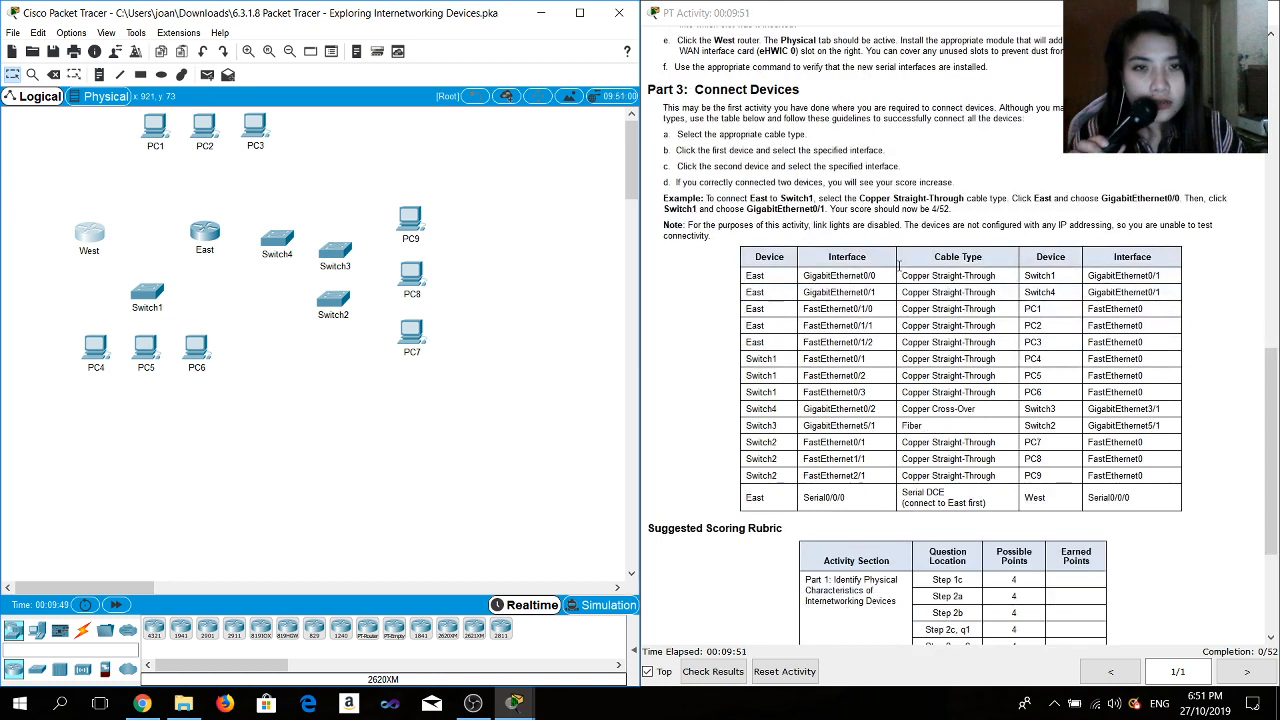
{"action": "scroll", "coordinate": [902, 190], "scroll_direction": "down", "scroll_amount": 2}
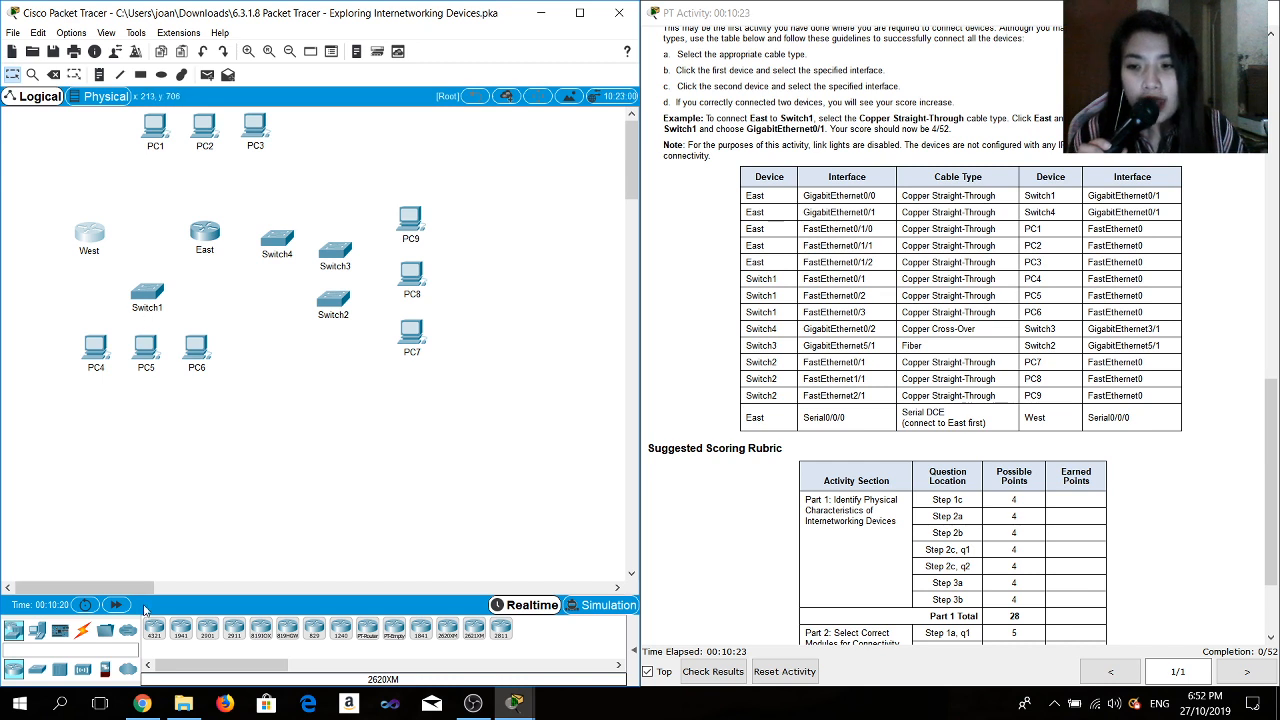
- Connect East GigabitEthernet0/0 to Switch1 GigabitEthernet0/1 with a Copper Straight-Through cable
{"action": "left_click", "coordinate": [83, 631]}
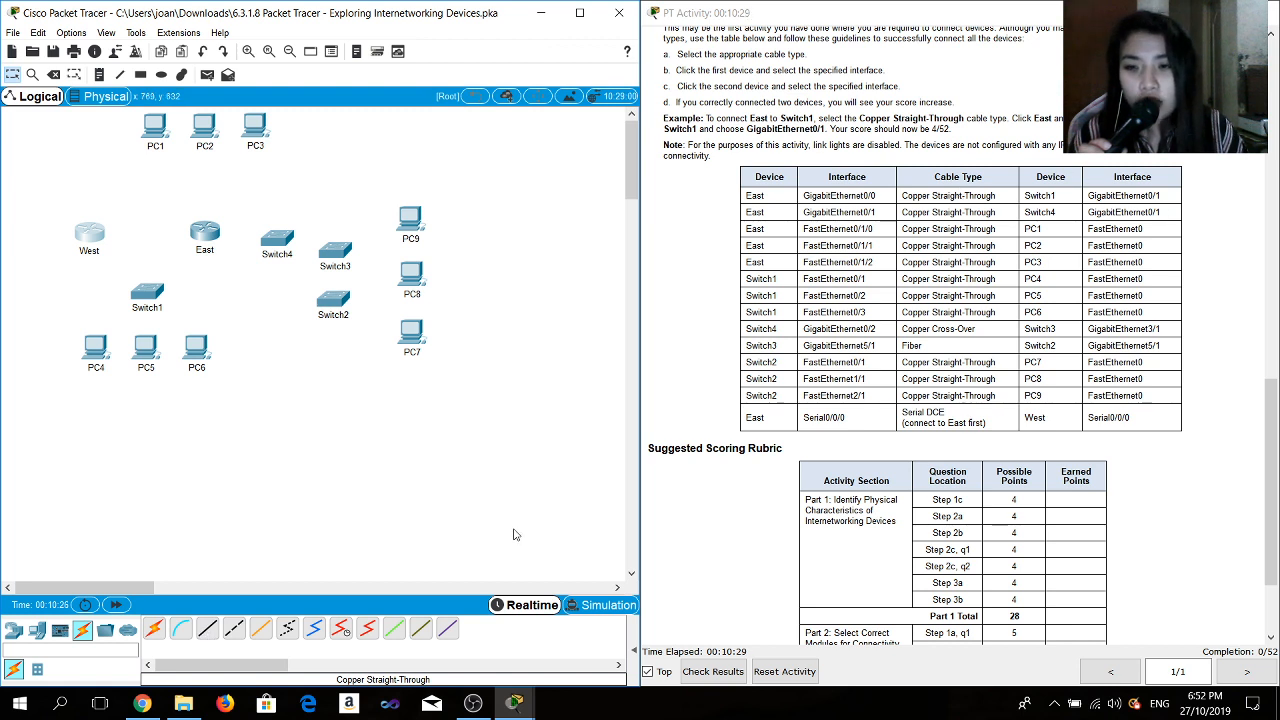
{"action": "left_click", "coordinate": [207, 628]}
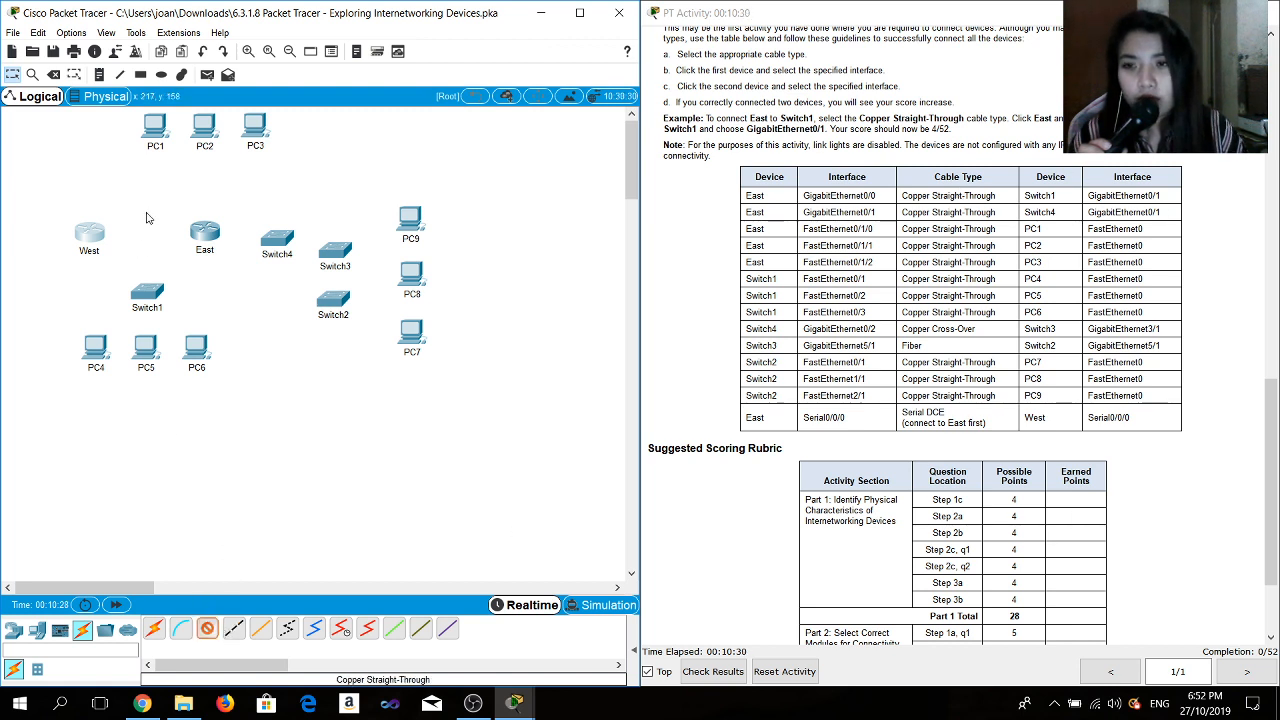
{"action": "left_click", "coordinate": [211, 233]}
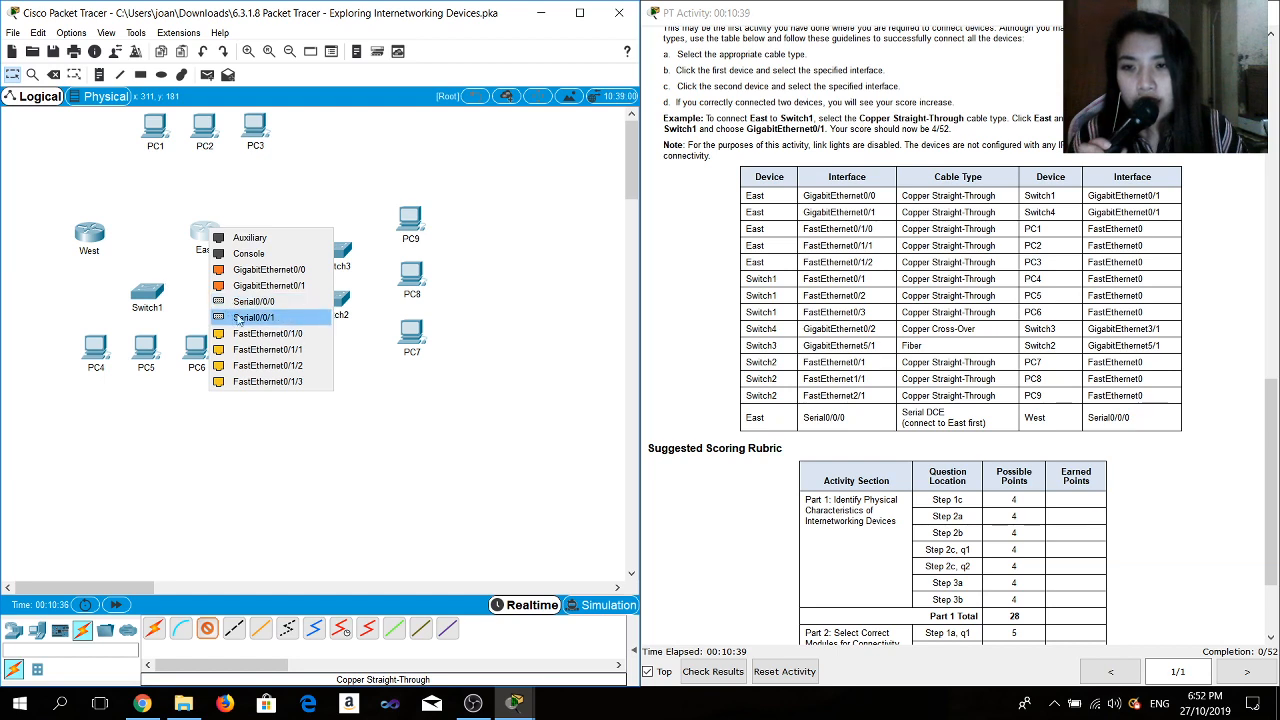
{"action": "left_click", "coordinate": [268, 270]}
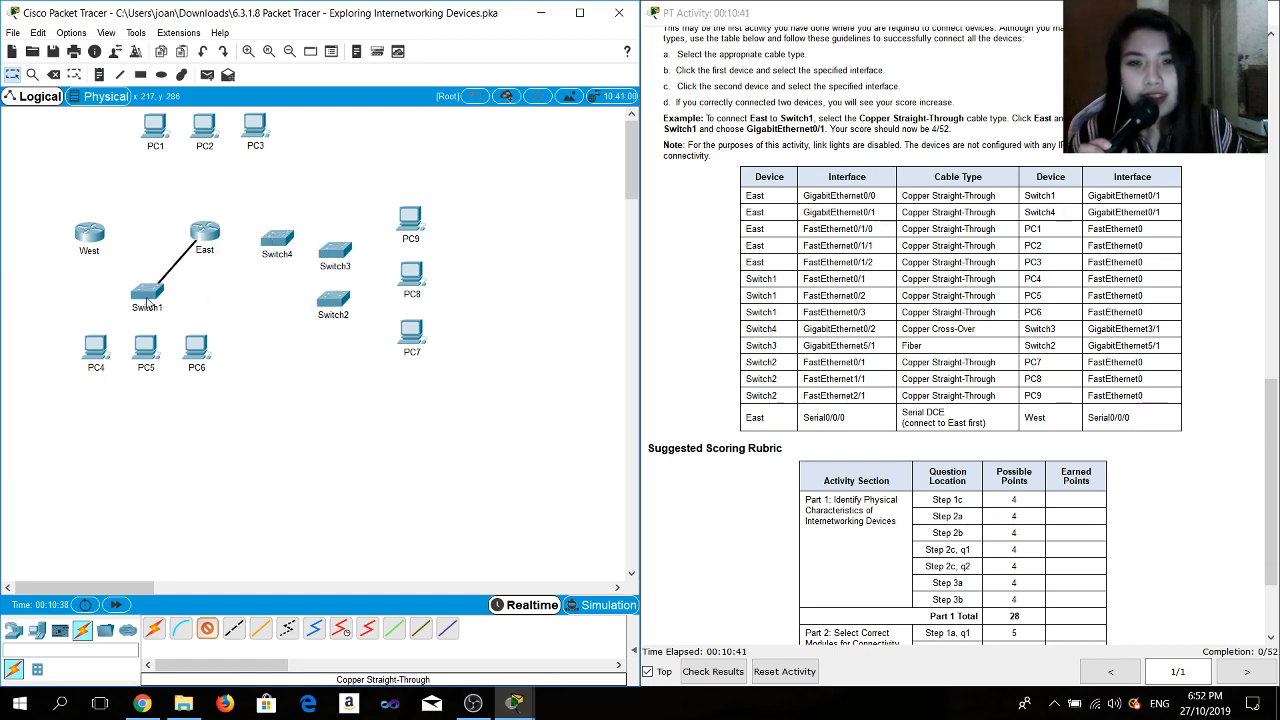
{"action": "left_click", "coordinate": [150, 297]}
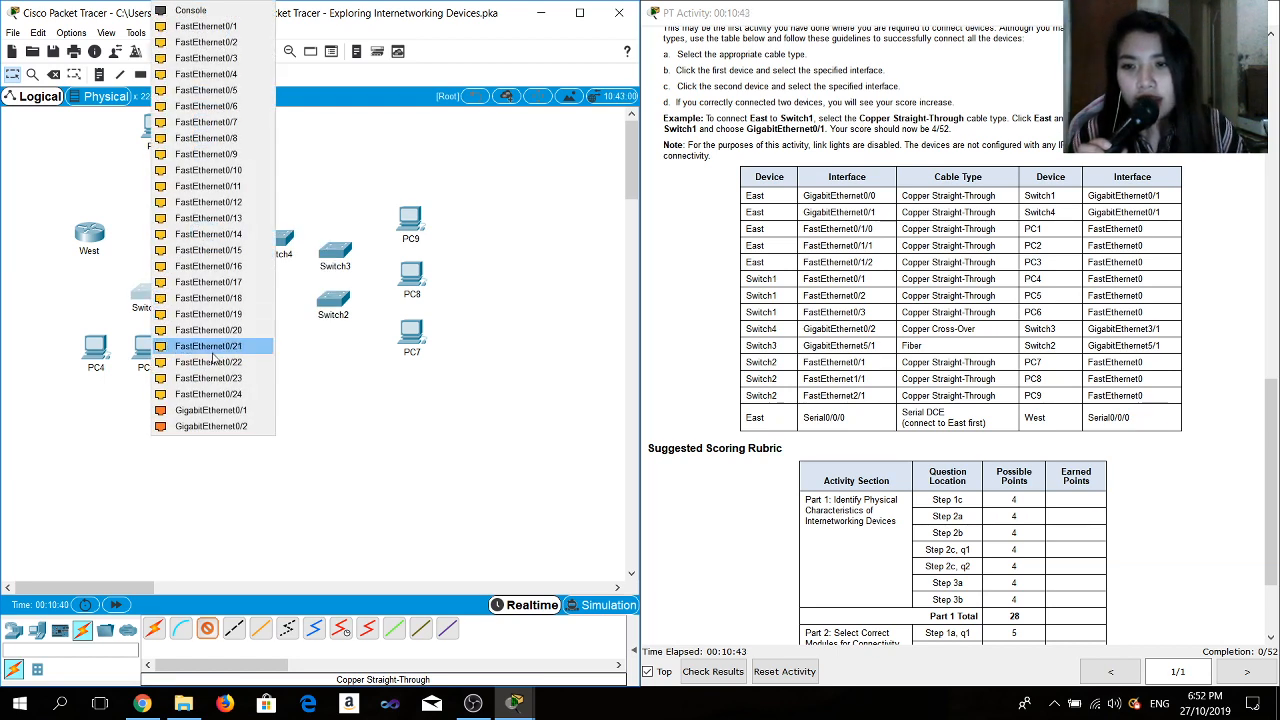
{"action": "left_click", "coordinate": [233, 410]}
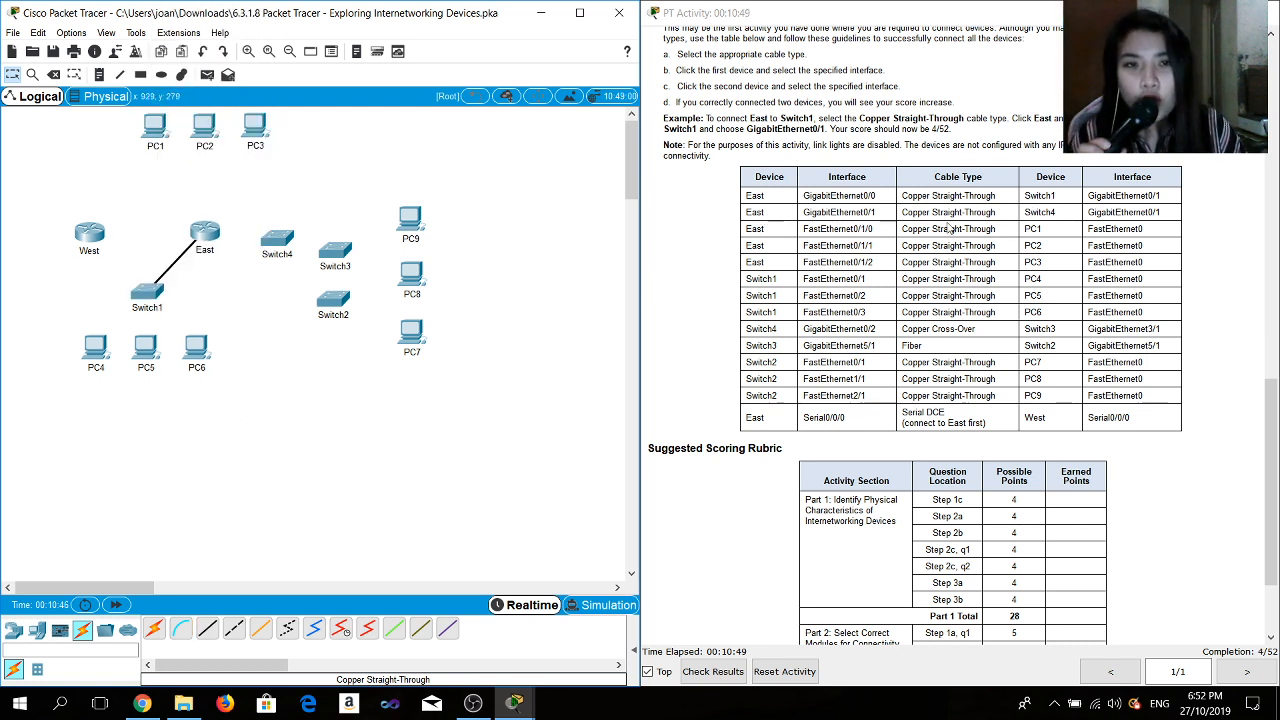
- Connect East GigabitEthernet0/1 to Switch4 GigabitEthernet0/1 with a Copper Straight-Through cable
{"action": "left_click", "coordinate": [208, 630]}
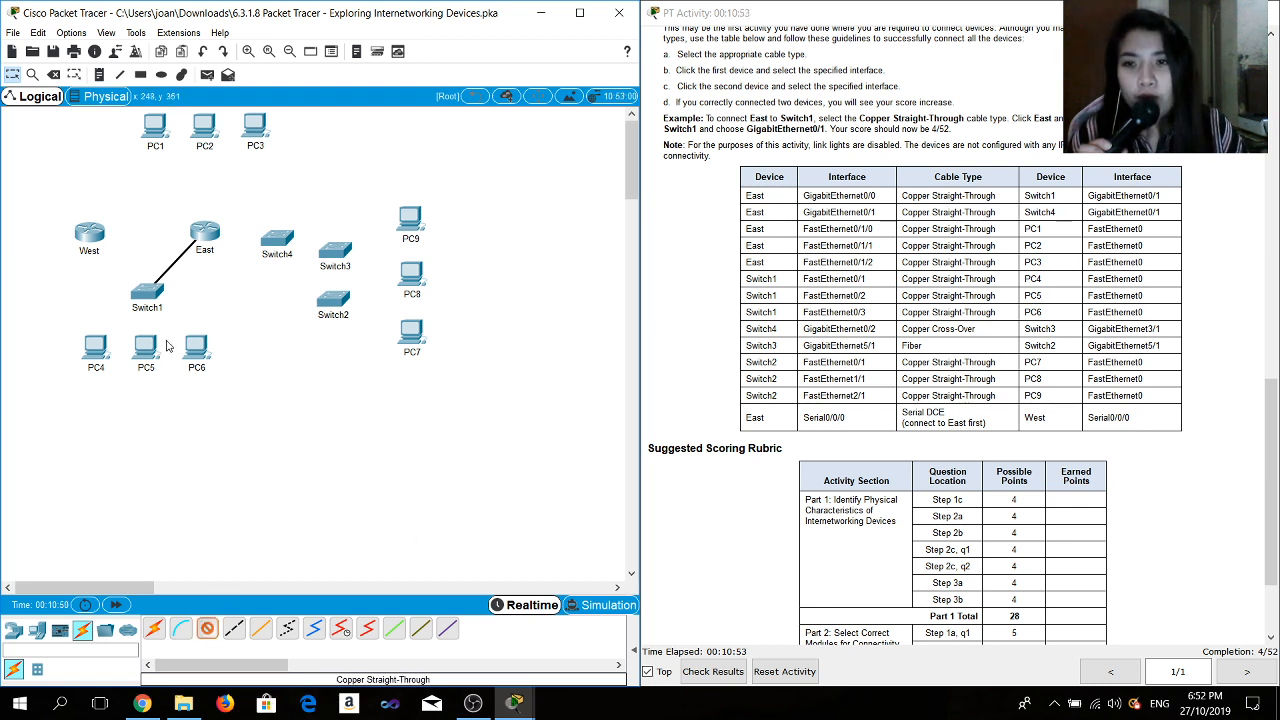
{"action": "left_click", "coordinate": [205, 240]}
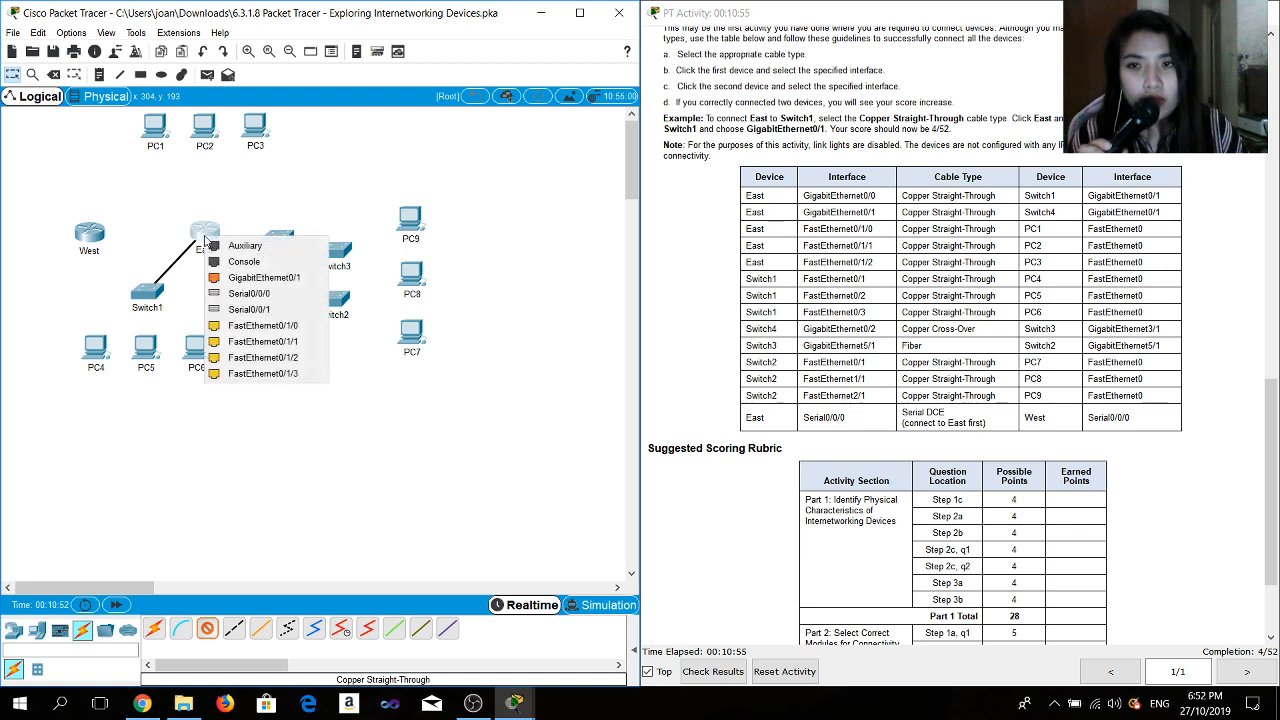
{"action": "left_click", "coordinate": [262, 283]}
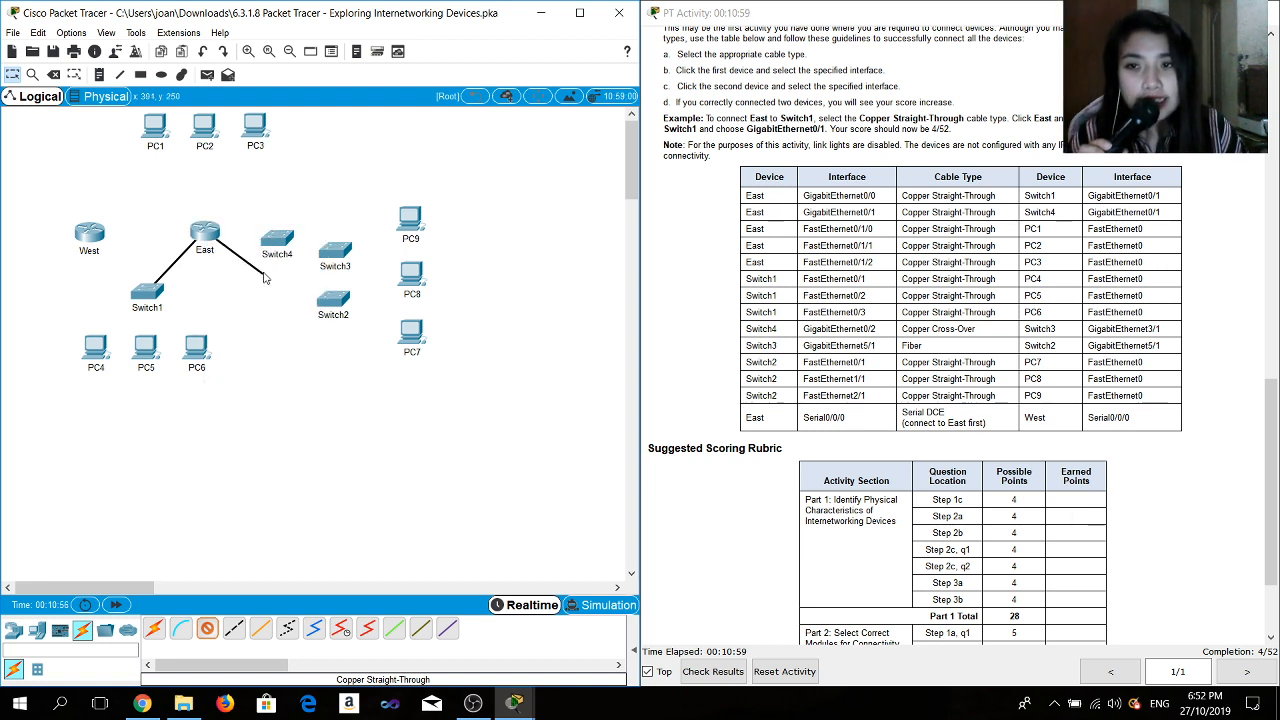
{"action": "left_click", "coordinate": [280, 236]}
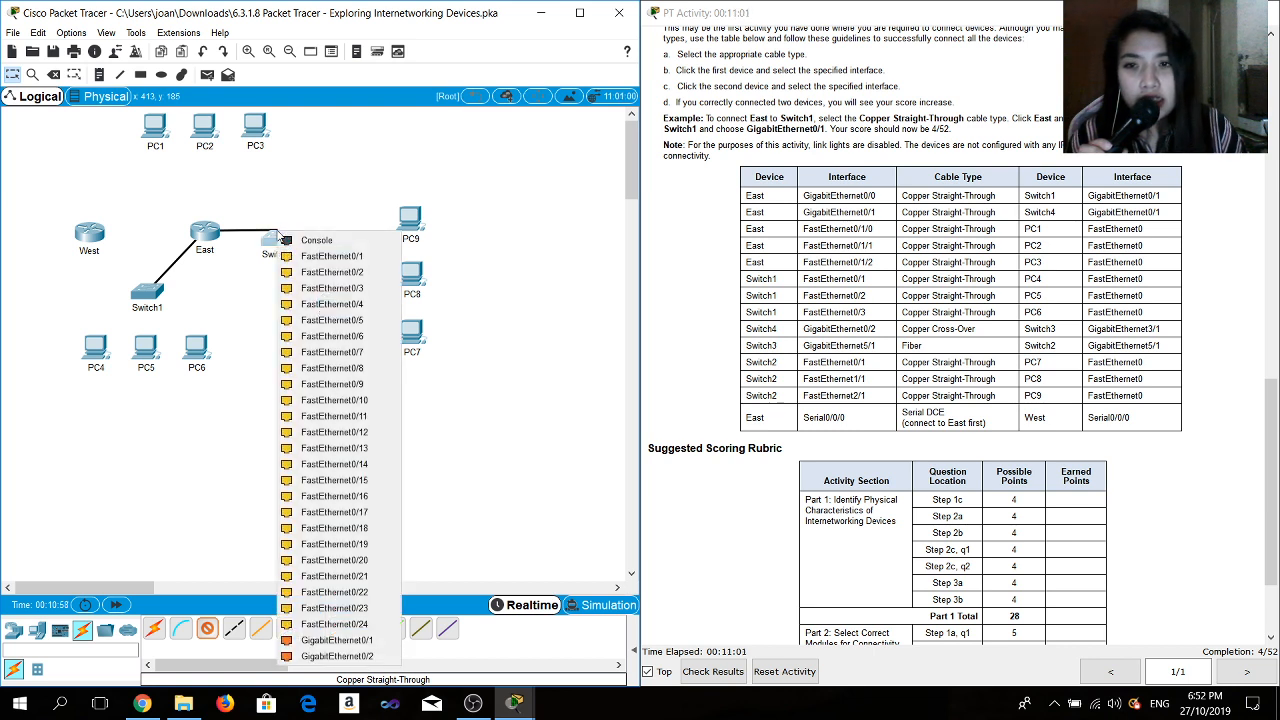
{"action": "left_click", "coordinate": [338, 641]}
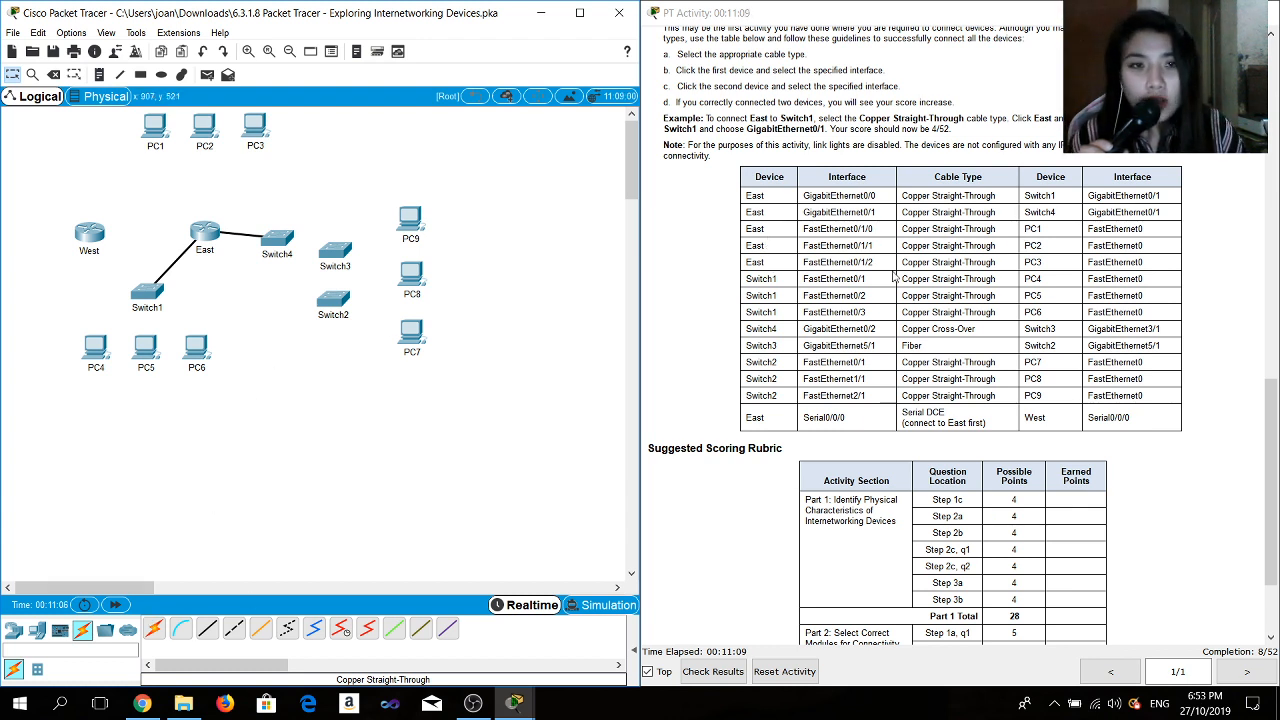
- Connect East FastEthernet0/1/0 to PC1 FastEthernet0 with a Copper Straight-Through cable
{"action": "left_click", "coordinate": [207, 628]}
{"action": "left_click", "coordinate": [208, 231]}
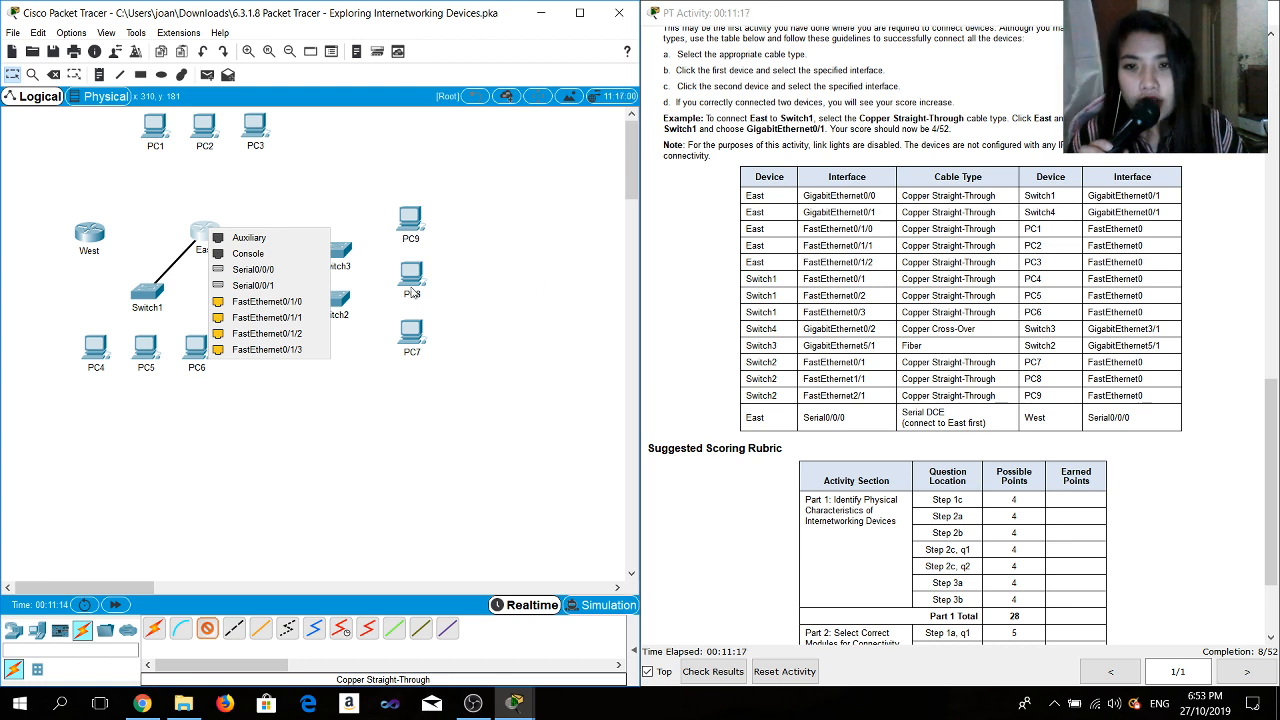
{"action": "left_click", "coordinate": [262, 301]}
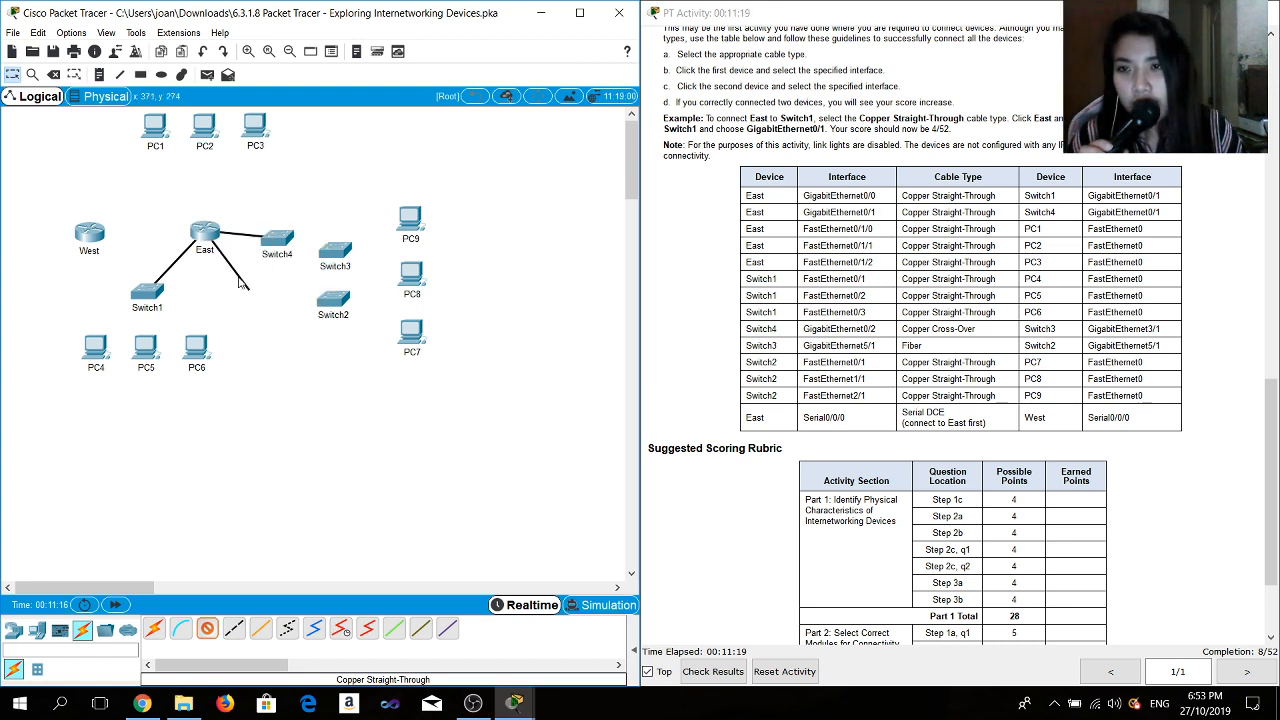
{"action": "left_click", "coordinate": [157, 129]}
{"action": "left_click", "coordinate": [208, 185]}
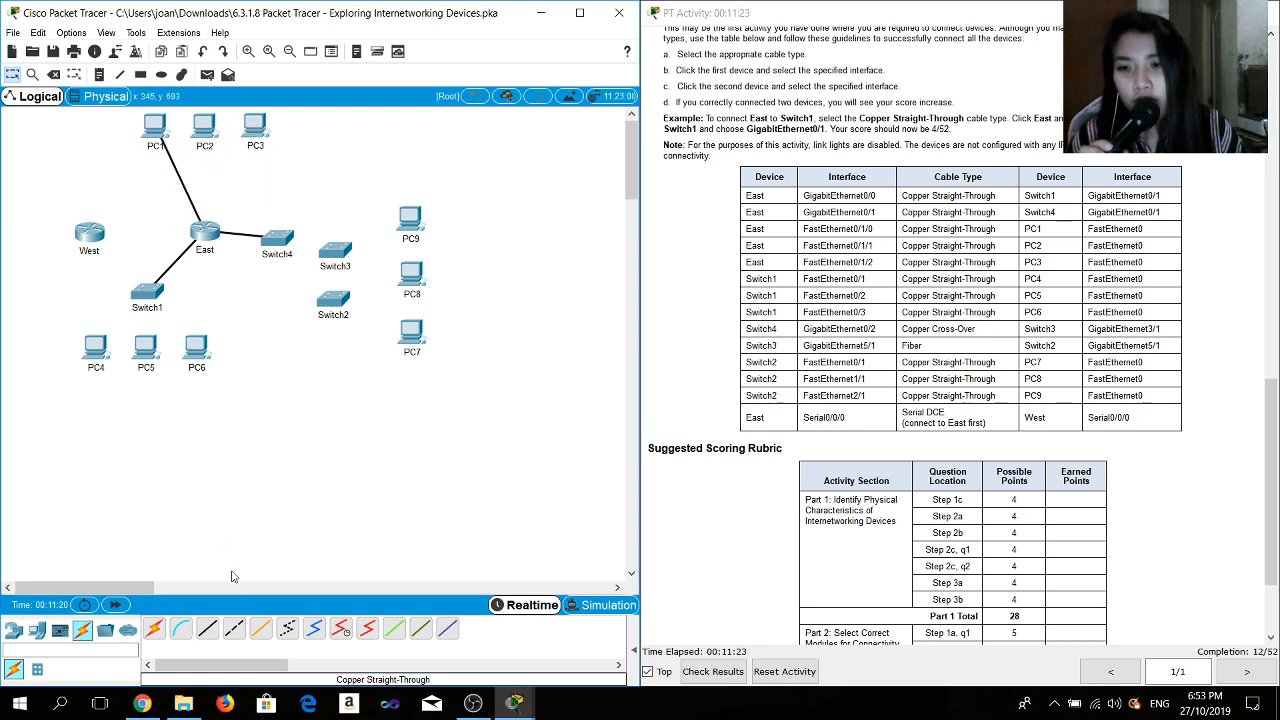
- Connect East FastEthernet0/1/1 to PC2 FastEthernet0 with a Copper Straight-Through cable
{"action": "left_click", "coordinate": [210, 627]}
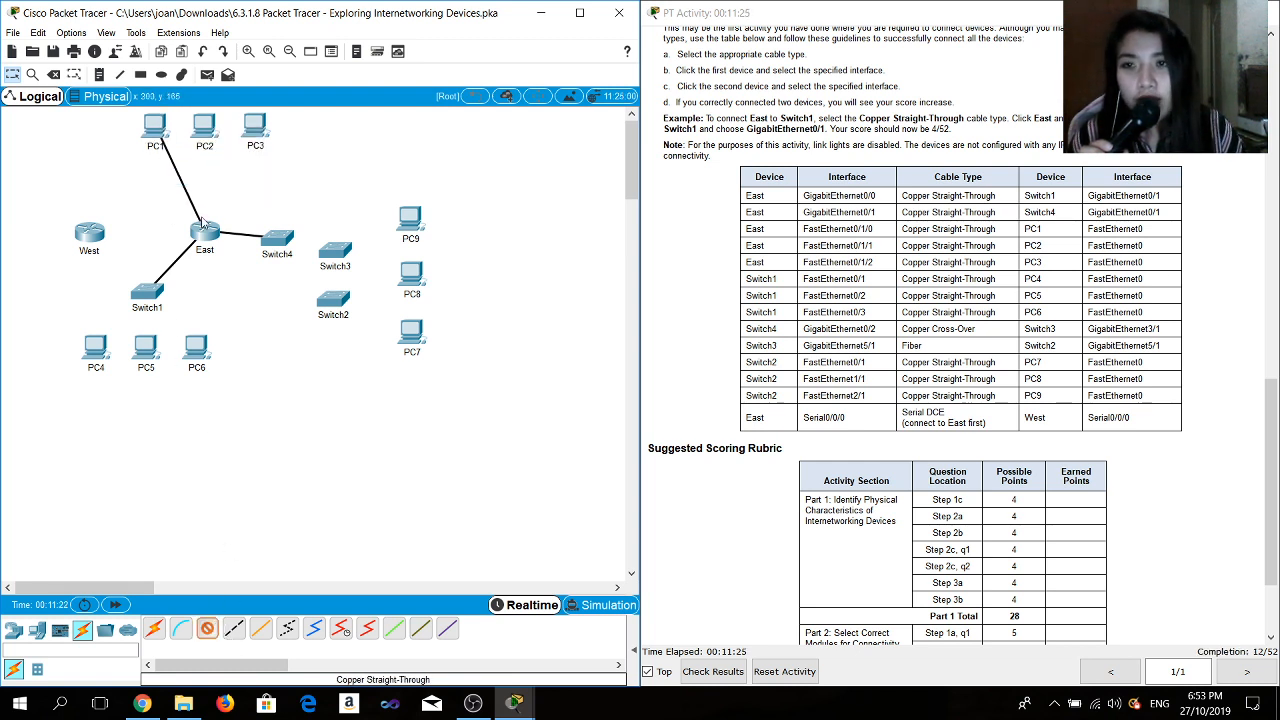
{"action": "left_click", "coordinate": [205, 237]}
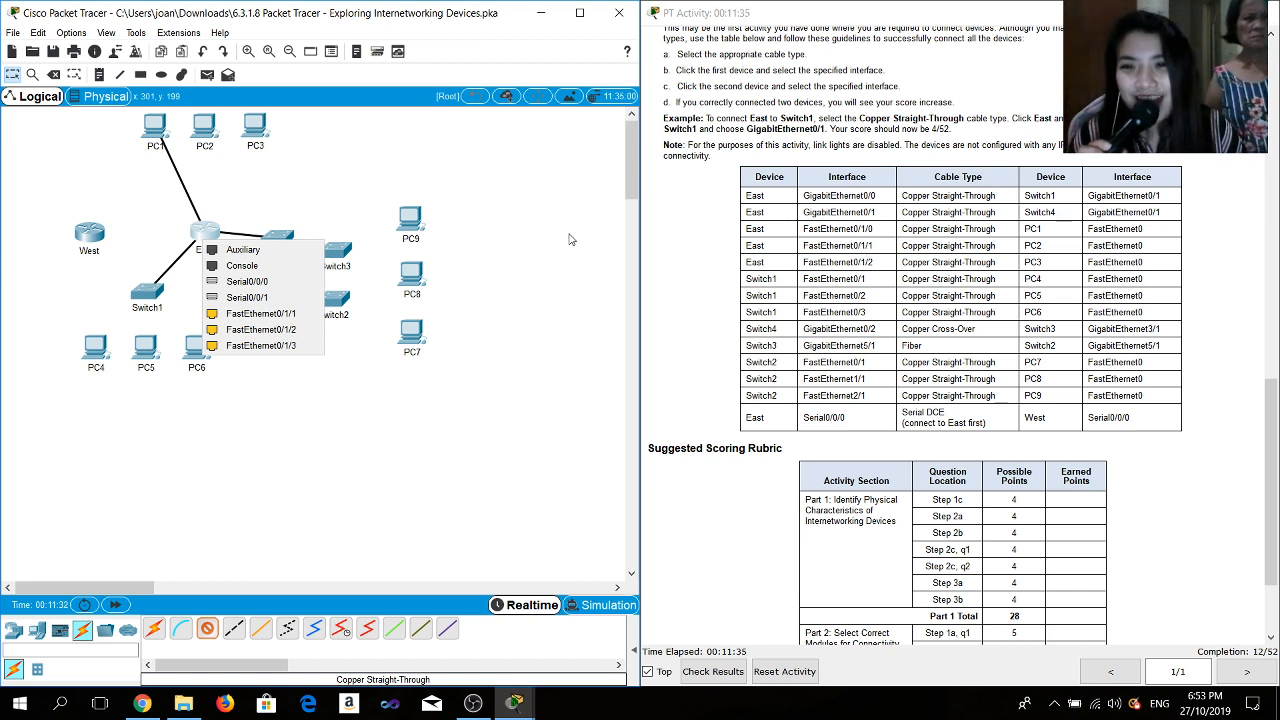
{"action": "left_click", "coordinate": [258, 313]}
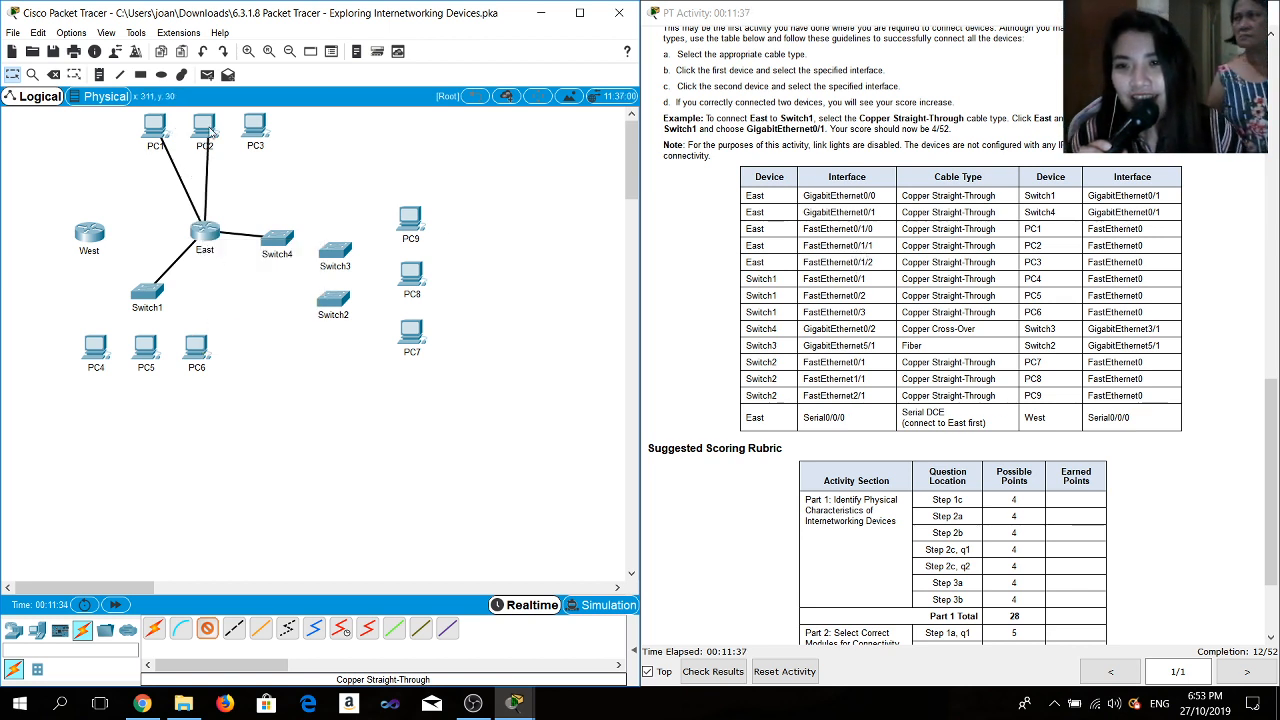
{"action": "left_click", "coordinate": [210, 130]}
{"action": "left_click", "coordinate": [250, 183]}
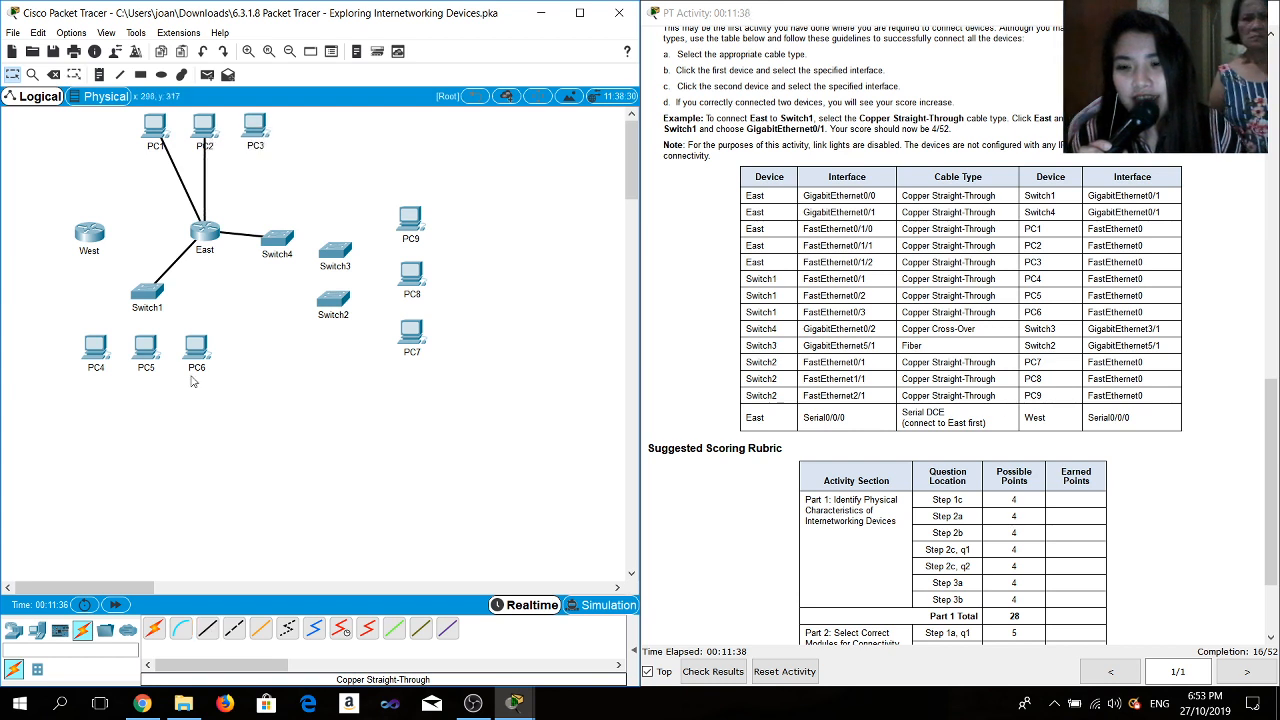
- Connect East FastEthernet0/1/2 to PC3 FastEthernet0 with a Copper Straight-Through cable
{"action": "left_click", "coordinate": [207, 628]}
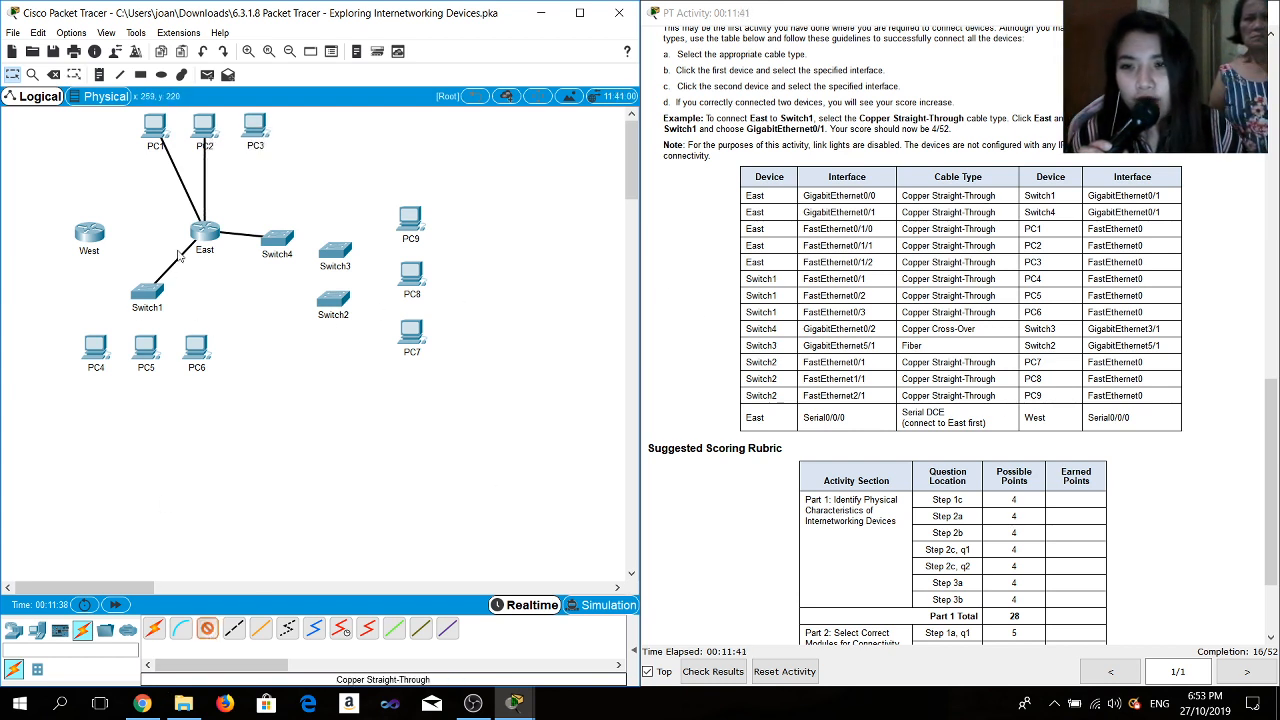
{"action": "left_click", "coordinate": [200, 230]}
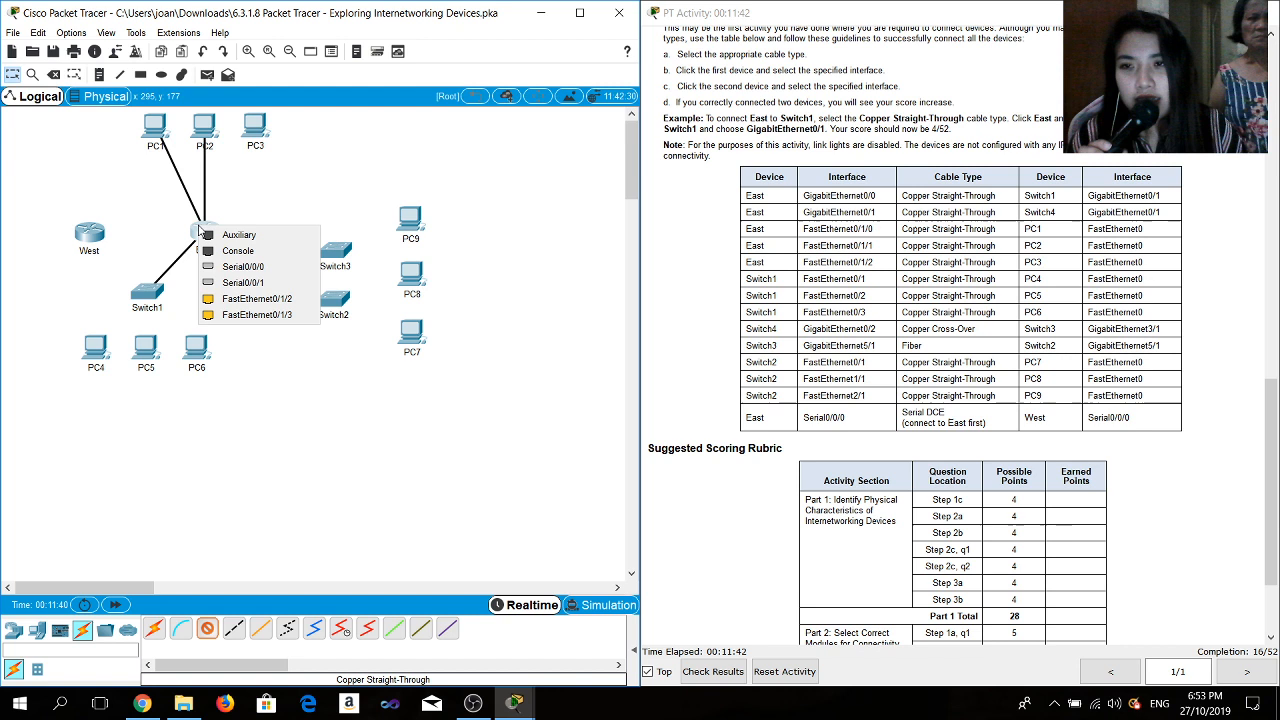
{"action": "left_click", "coordinate": [244, 297]}
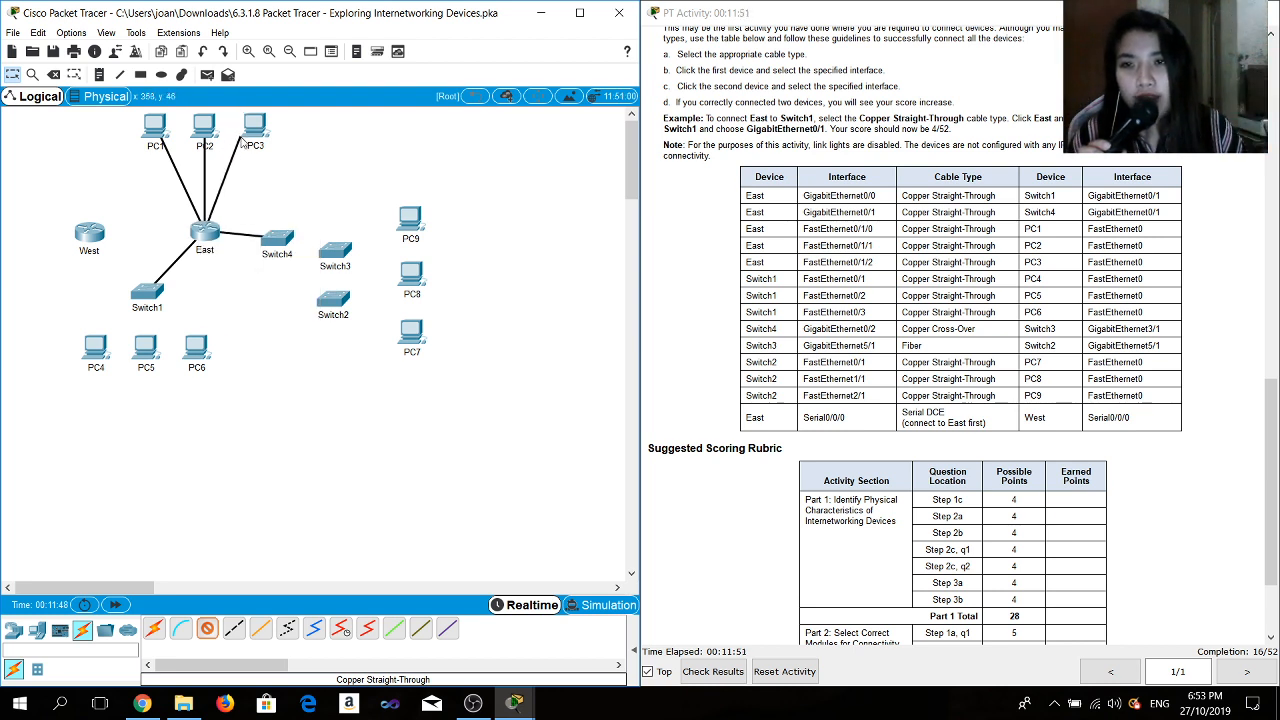
{"action": "left_click", "coordinate": [253, 127]}
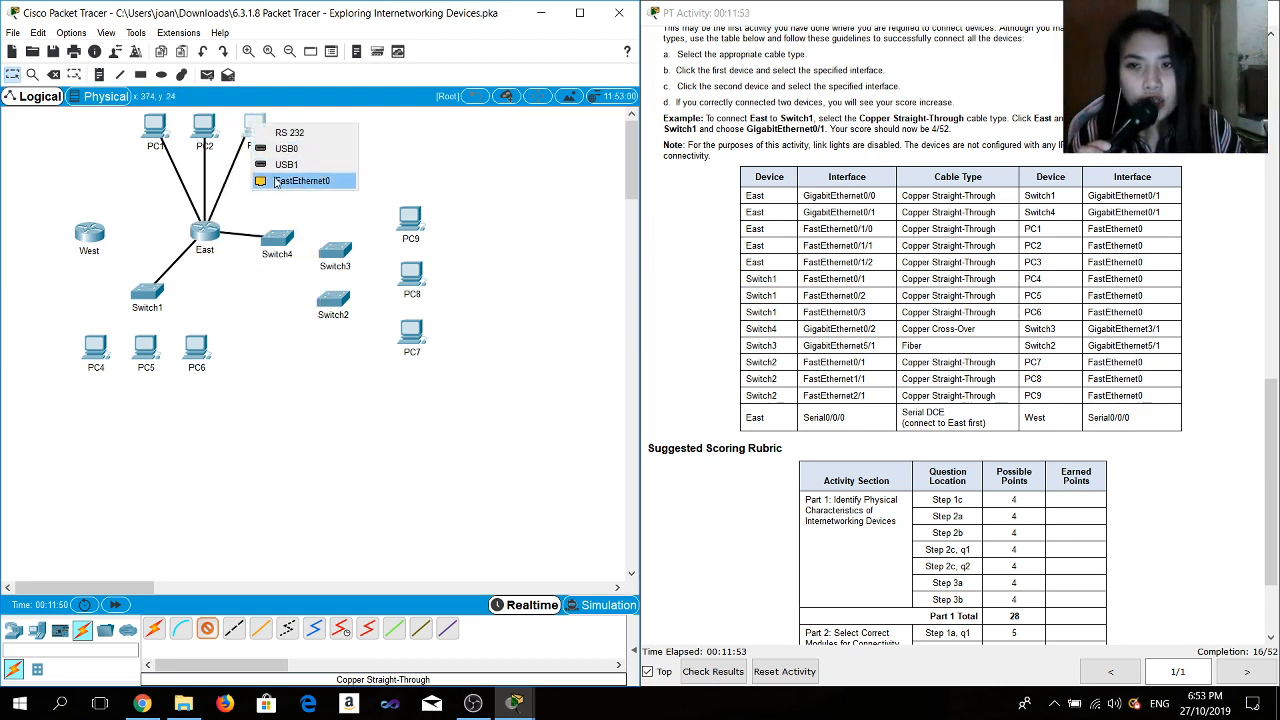
{"action": "left_click", "coordinate": [276, 182]}
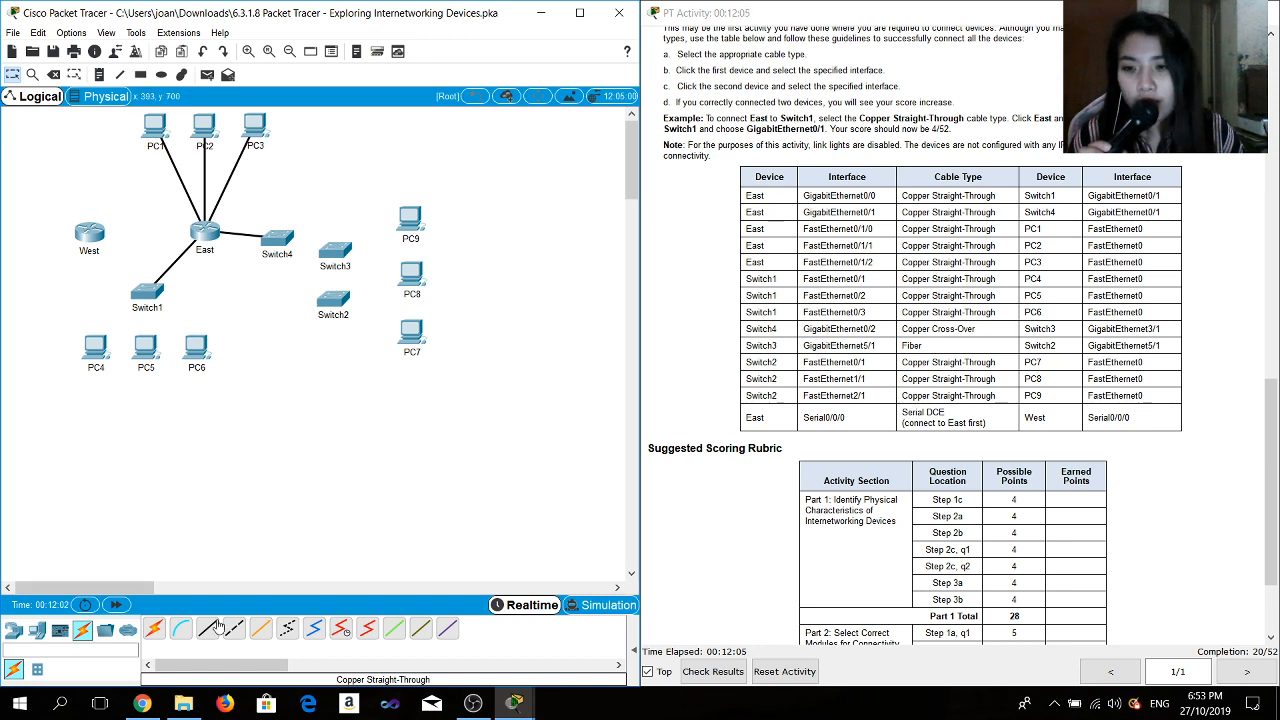
- Connect Switch1 FastEthernet0/1 to PC4 FastEthernet0 with a Copper Straight-Through cable
{"action": "left_click", "coordinate": [207, 628]}
{"action": "left_click", "coordinate": [146, 292]}
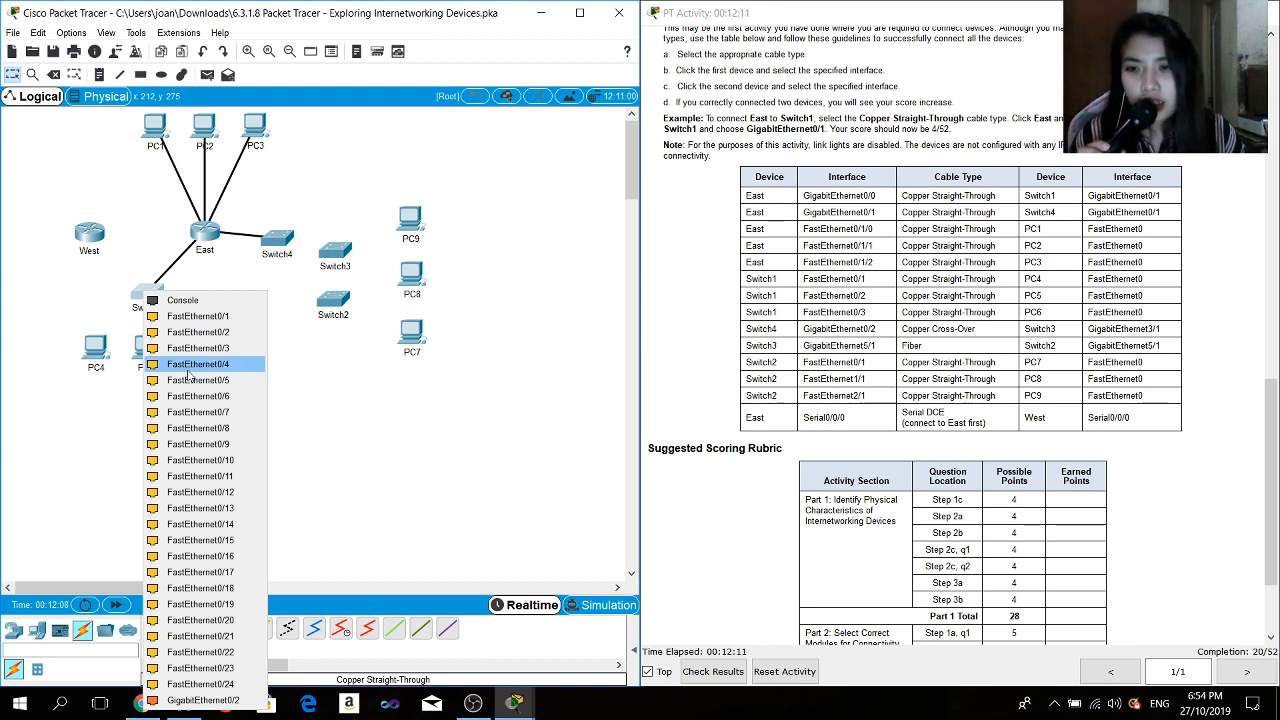
{"action": "left_click", "coordinate": [217, 318]}
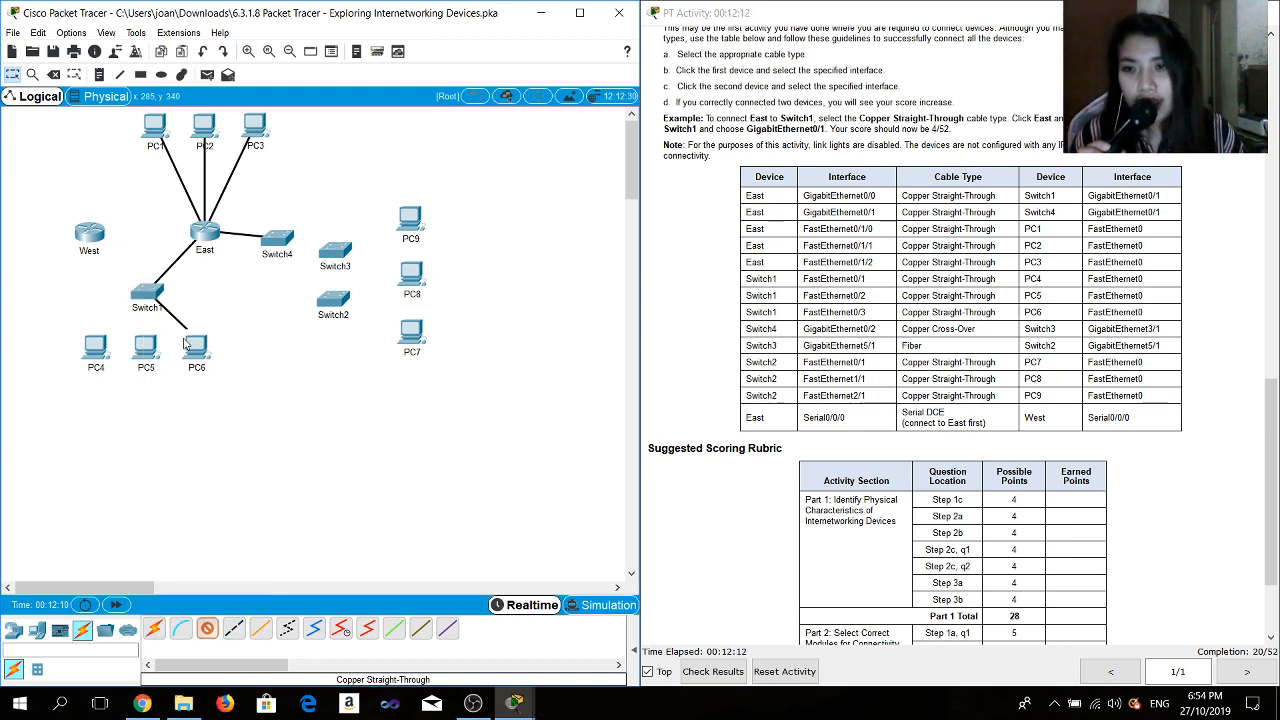
{"action": "left_click", "coordinate": [97, 350]}
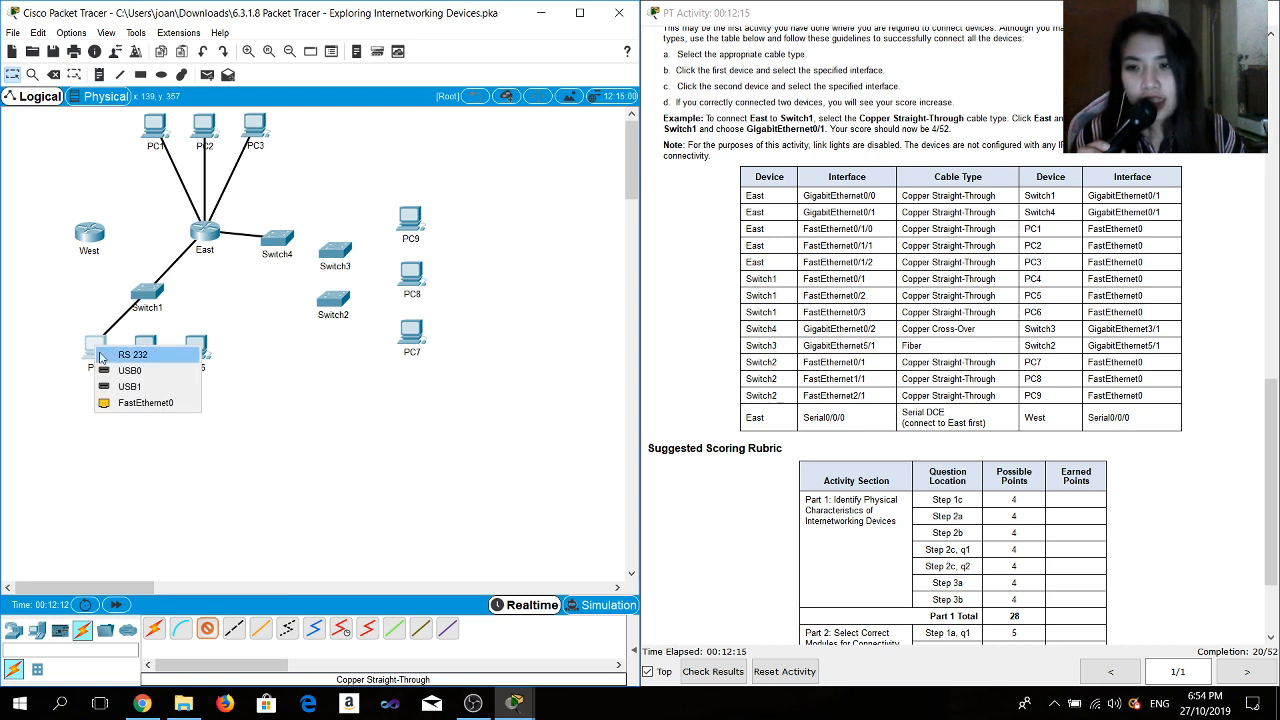
{"action": "left_click", "coordinate": [121, 403]}
- Connect Switch1 FastEthernet0/2 to PC5 FastEthernet0 with a Copper Straight-Through cable
{"action": "left_click", "coordinate": [233, 629]}
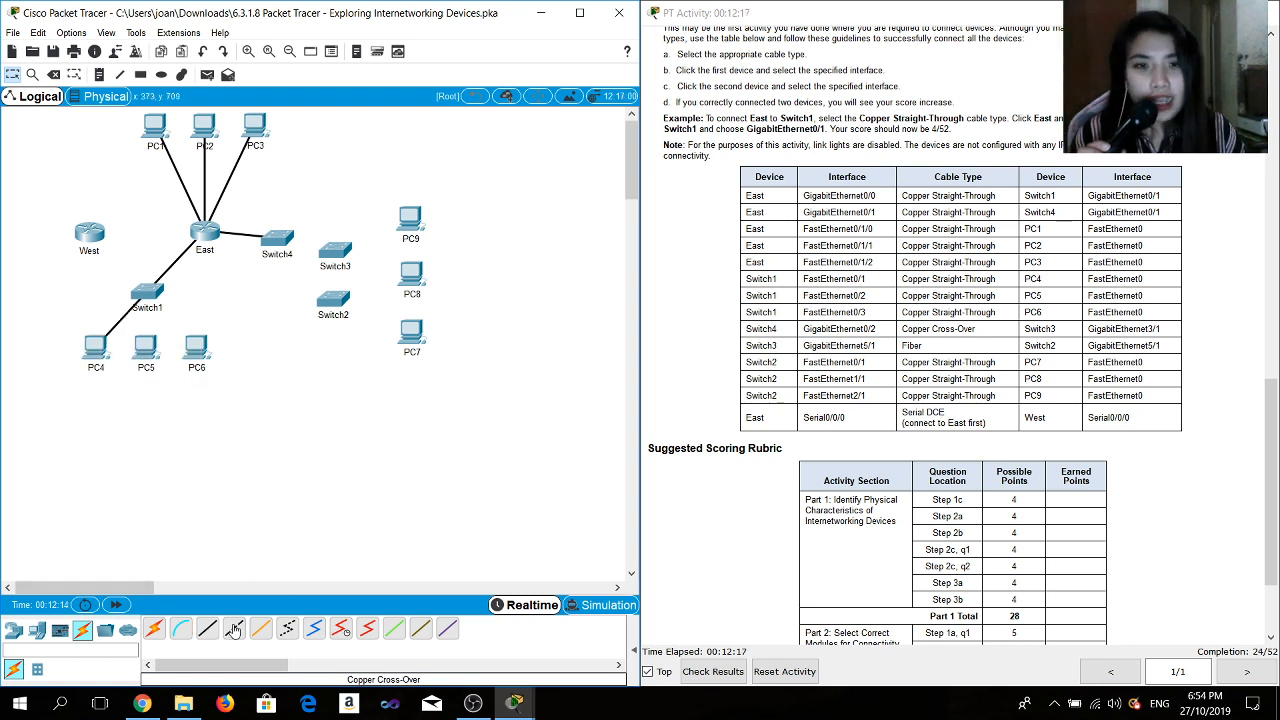
{"action": "left_click", "coordinate": [207, 629]}
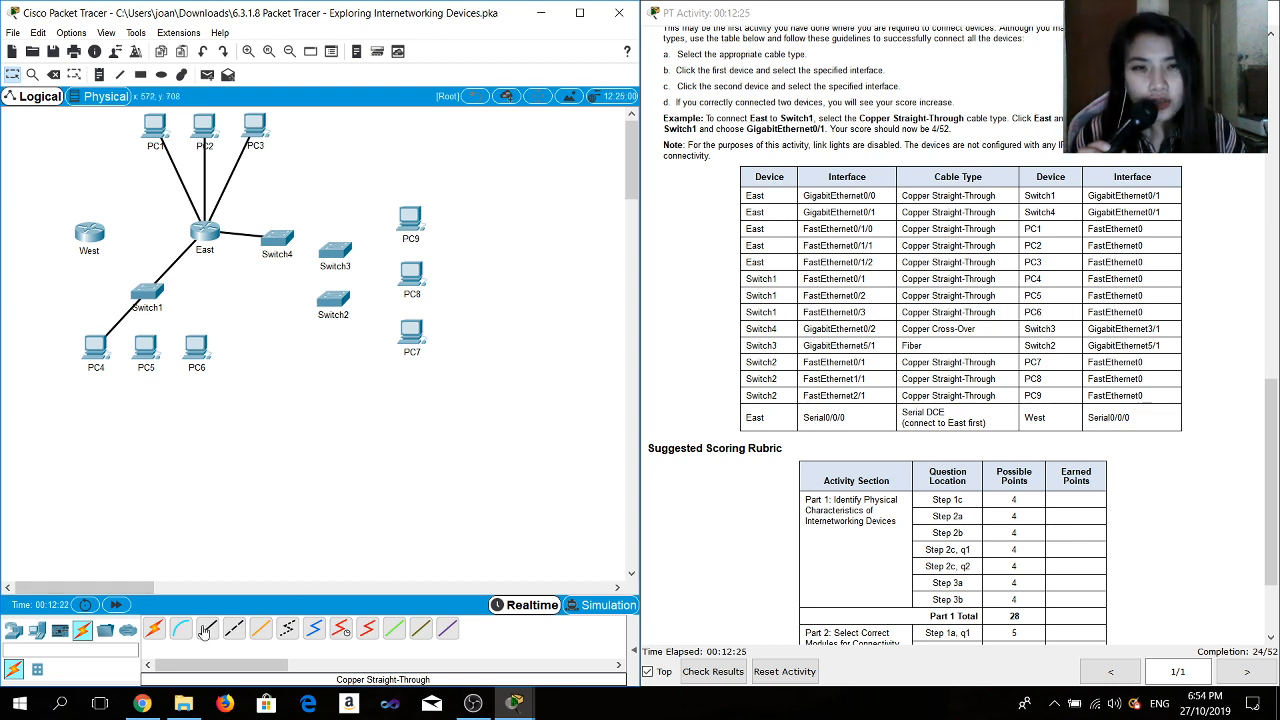
{"action": "left_click", "coordinate": [205, 630]}
{"action": "left_click", "coordinate": [155, 298]}
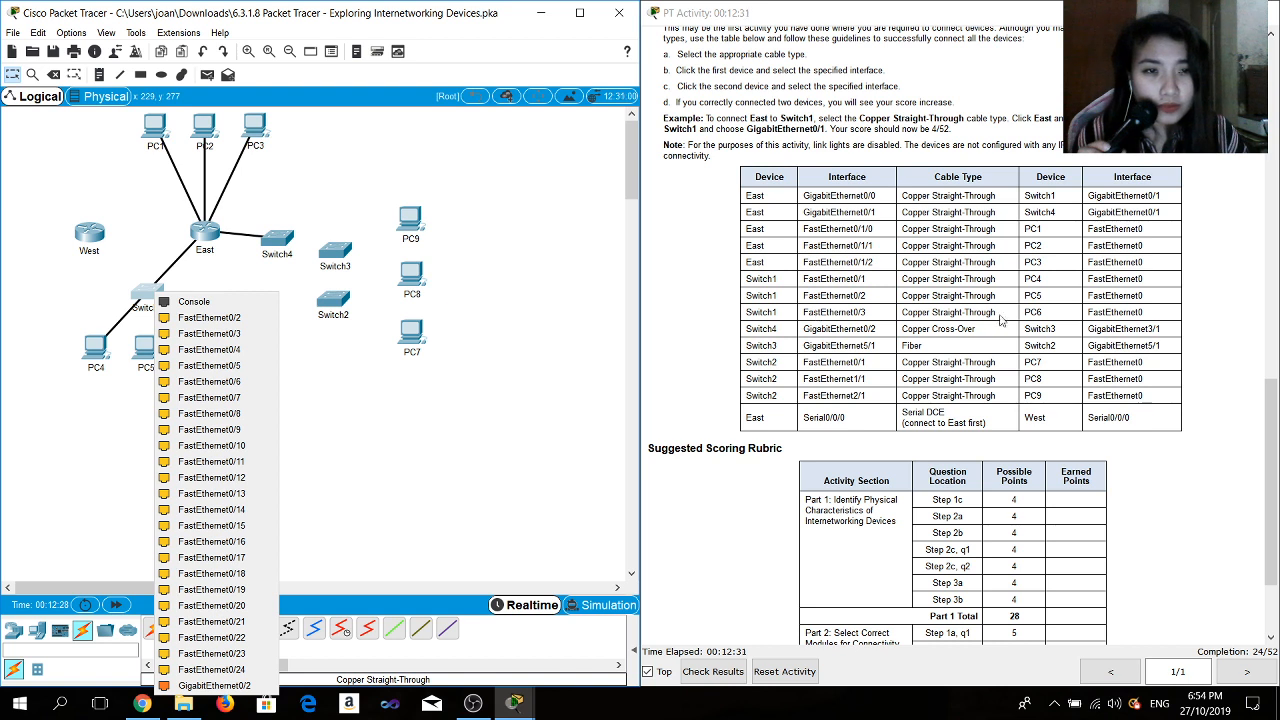
{"action": "left_click", "coordinate": [207, 317]}
{"action": "left_click", "coordinate": [146, 350]}
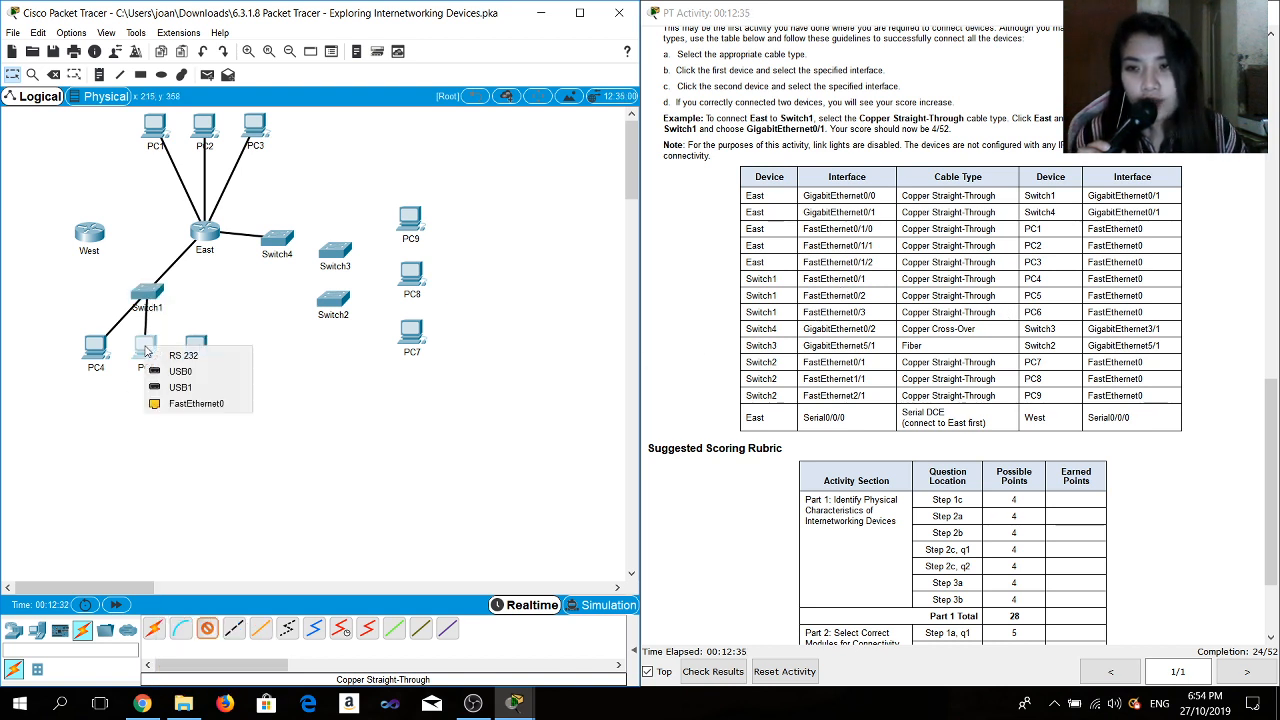
{"action": "left_click", "coordinate": [192, 404]}
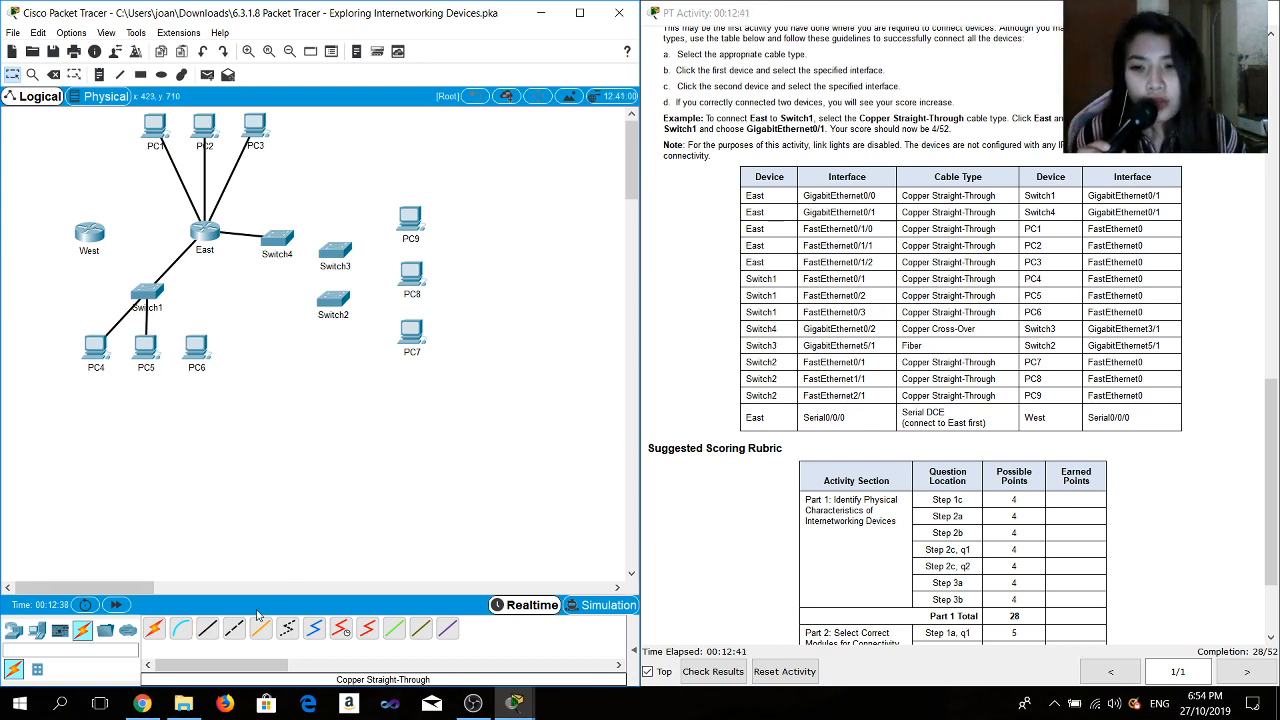
- Connect Switch1 FastEthernet0/3 to PC6 FastEthernet0 with a Copper Straight-Through cable
{"action": "left_click", "coordinate": [211, 628]}
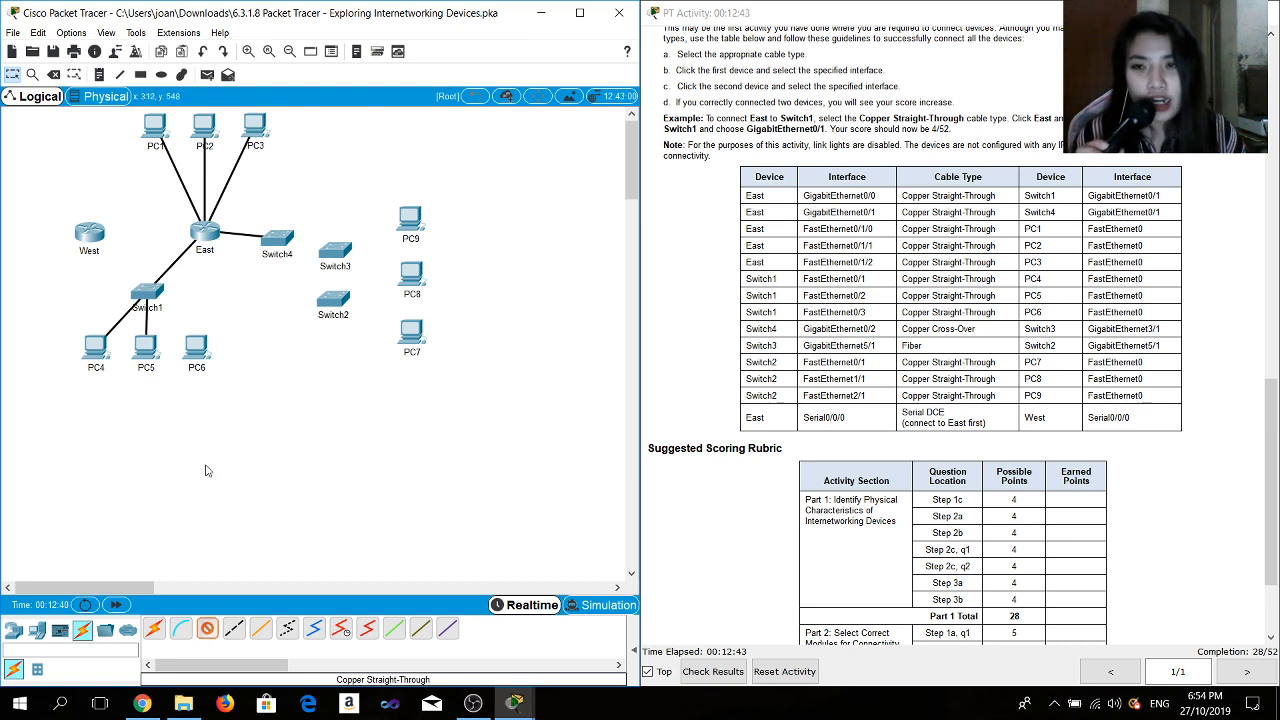
{"action": "left_click", "coordinate": [155, 298]}
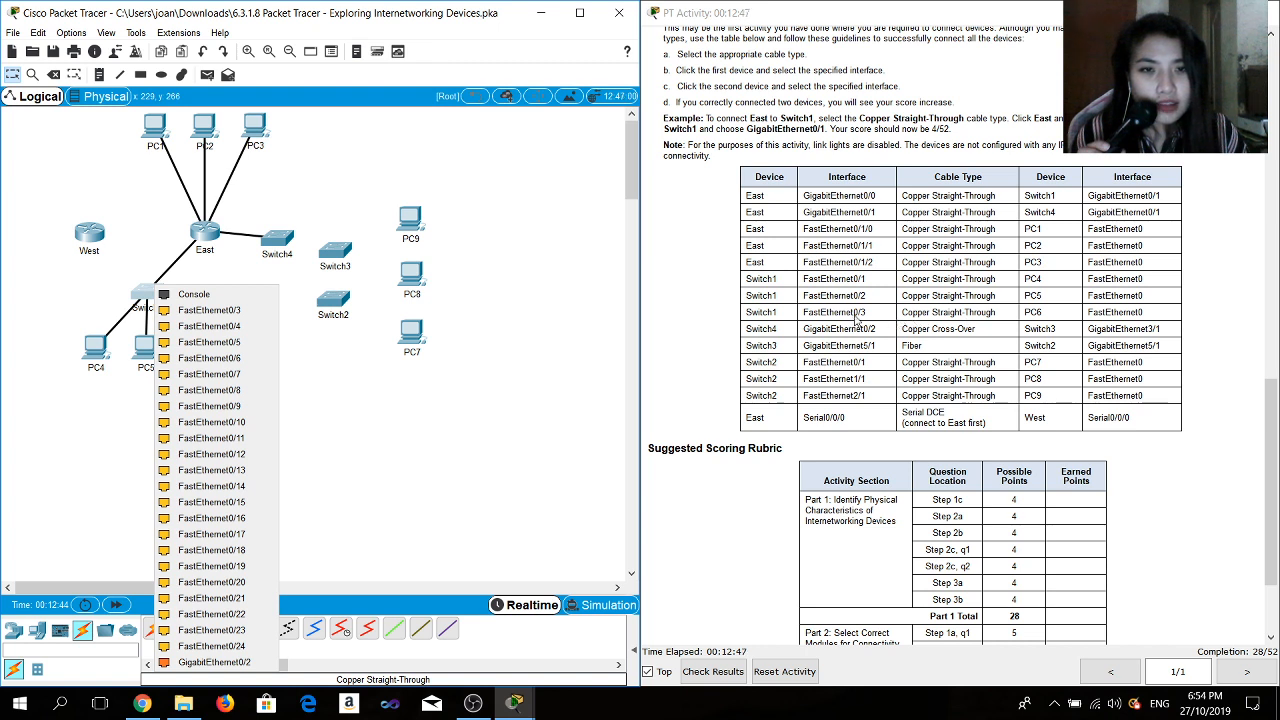
{"action": "left_click", "coordinate": [230, 311]}
{"action": "left_click", "coordinate": [200, 350]}
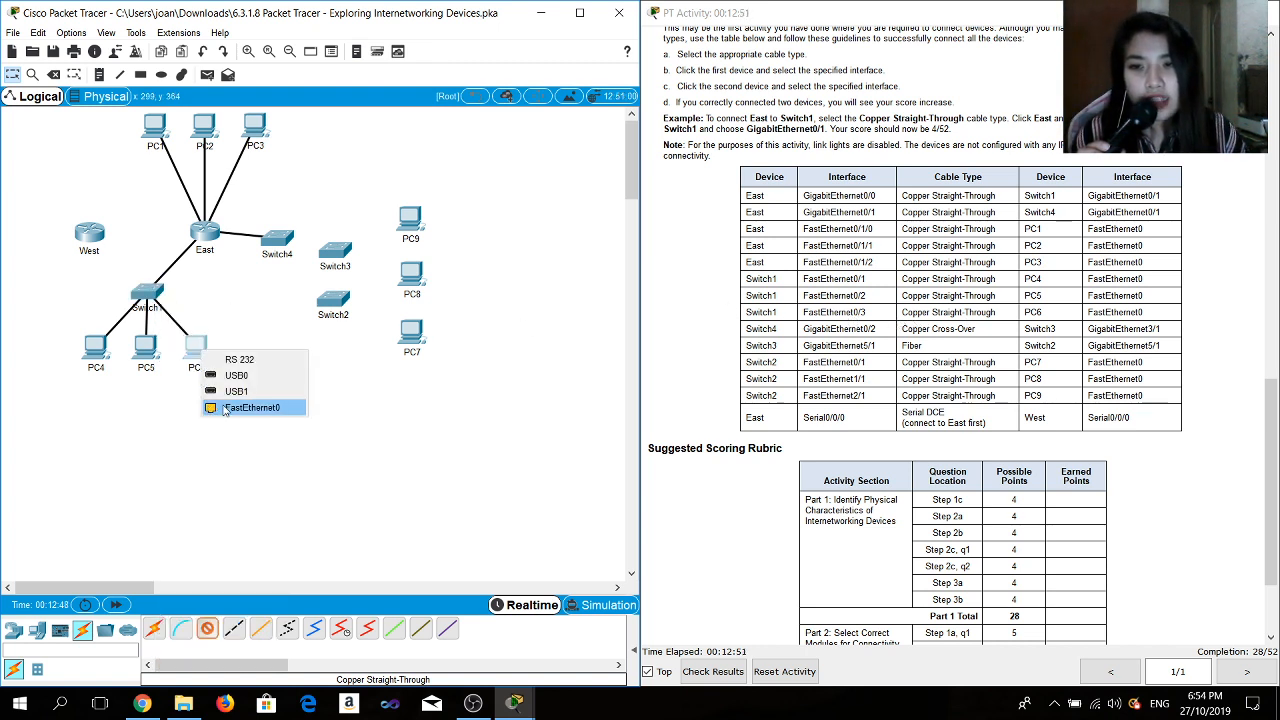
{"action": "left_click", "coordinate": [224, 408]}
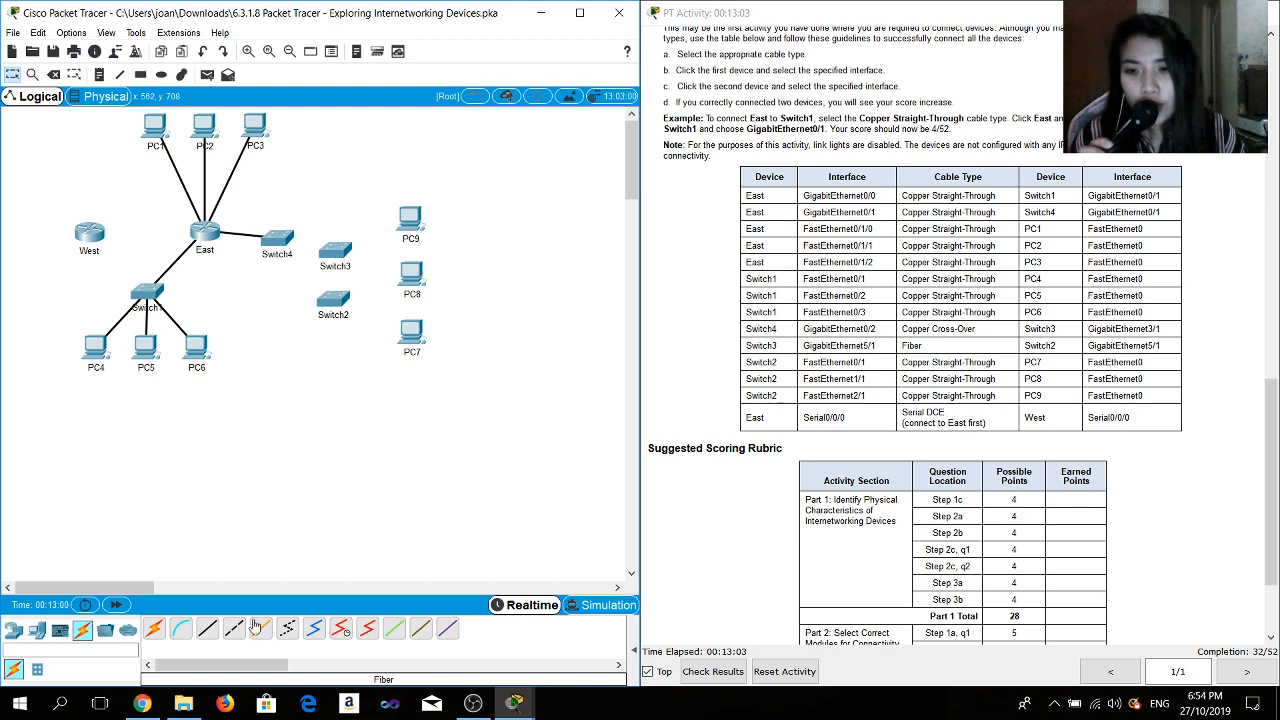
- Connect Switch4 GigabitEthernet0/2 to Switch3 GigabitEthernet3/1 with a Copper Cross-Over cable
{"action": "left_click", "coordinate": [236, 630]}
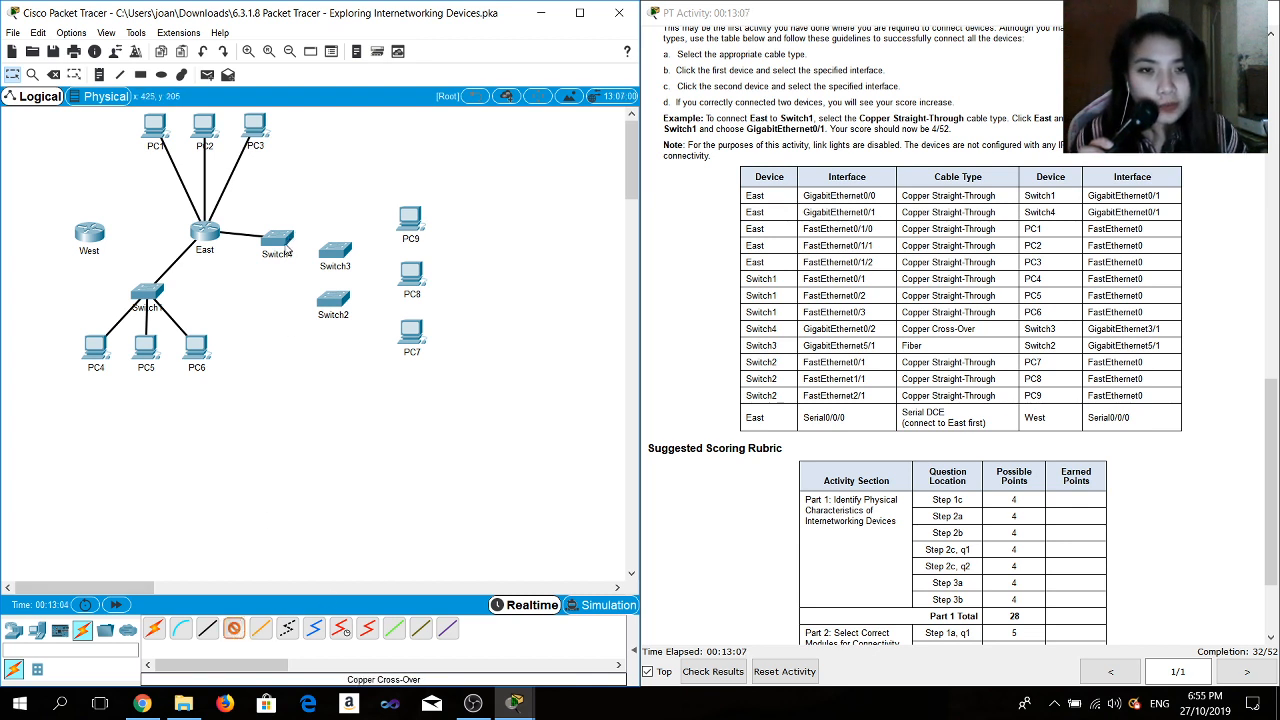
{"action": "left_click", "coordinate": [286, 249]}
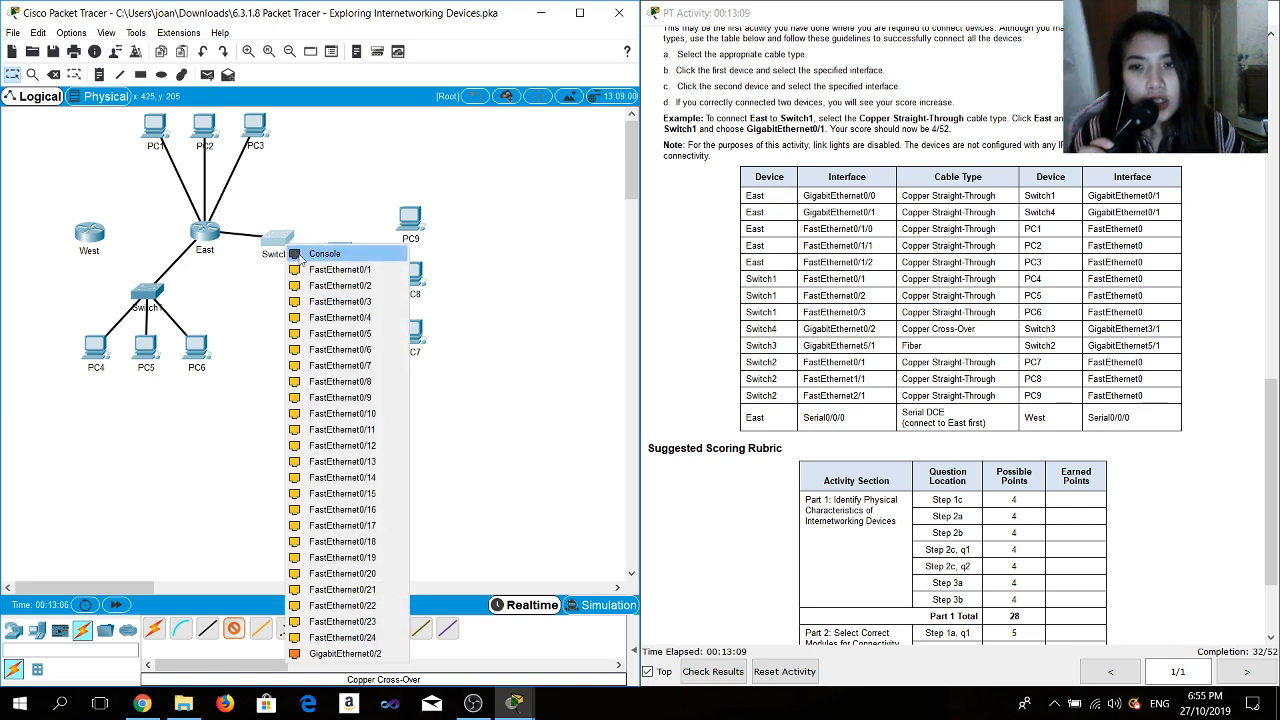
{"action": "left_click", "coordinate": [362, 654]}
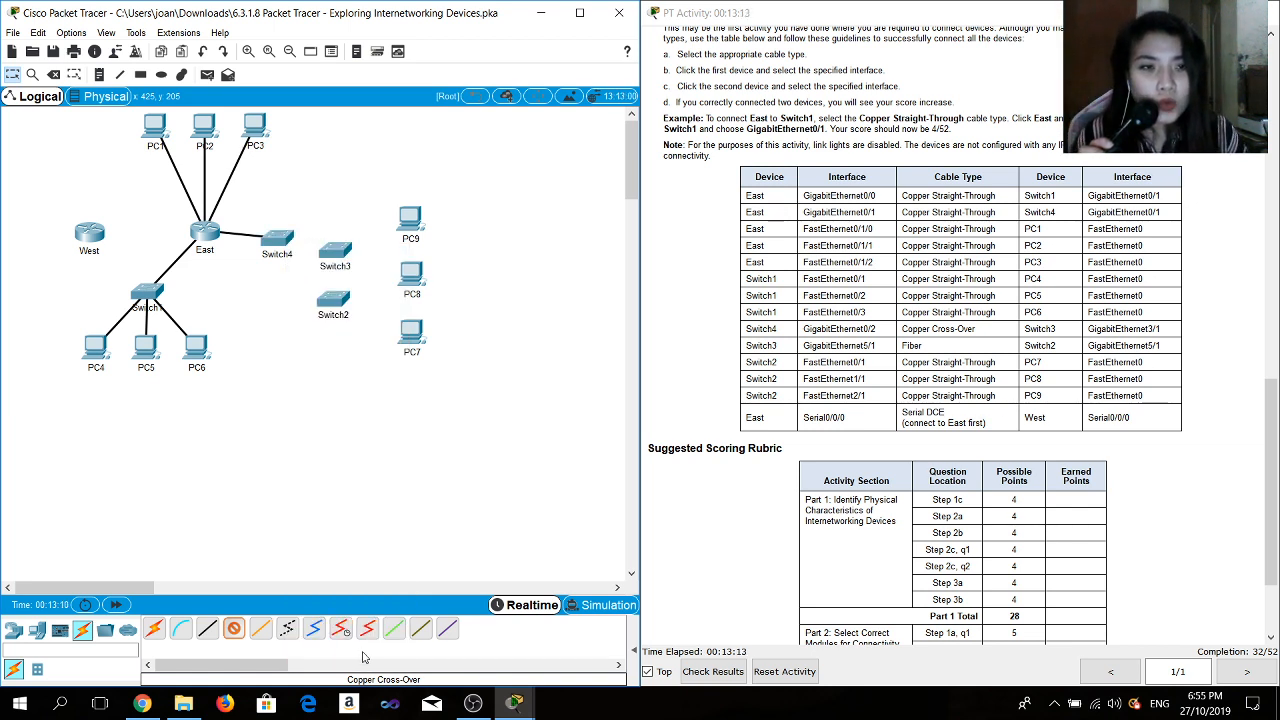
{"action": "left_click", "coordinate": [338, 265]}
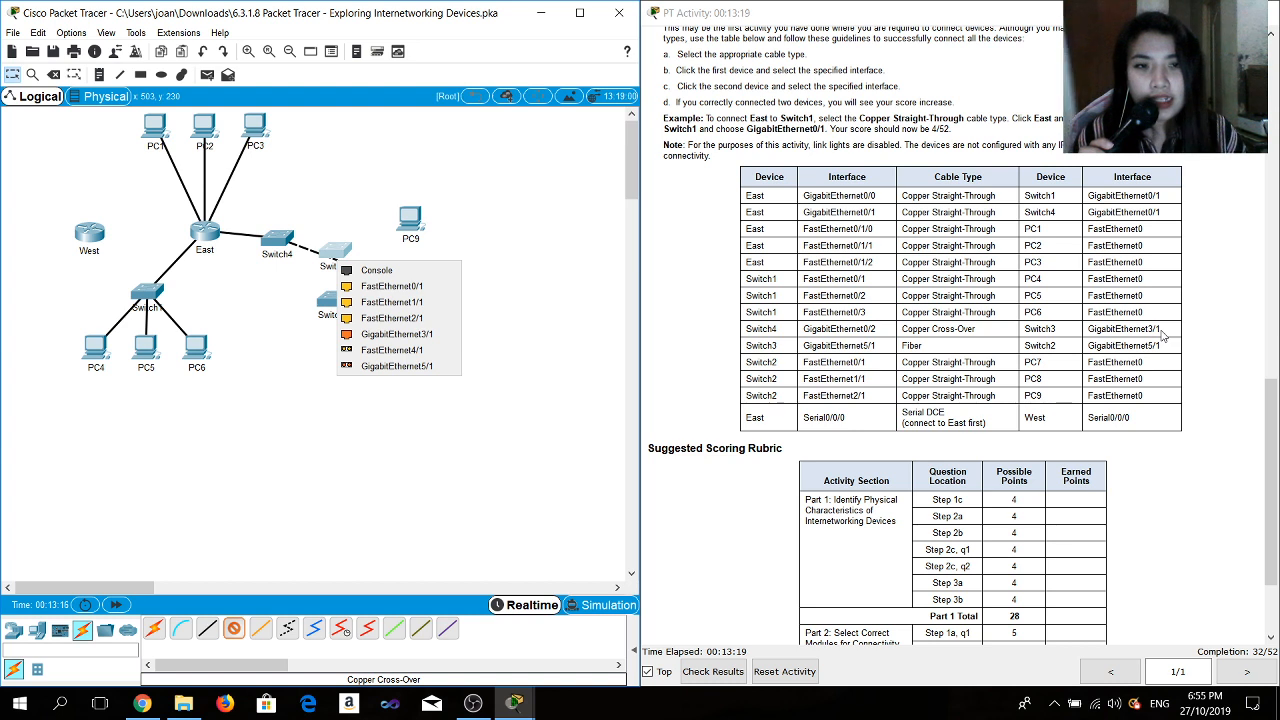
{"action": "left_click", "coordinate": [428, 335]}
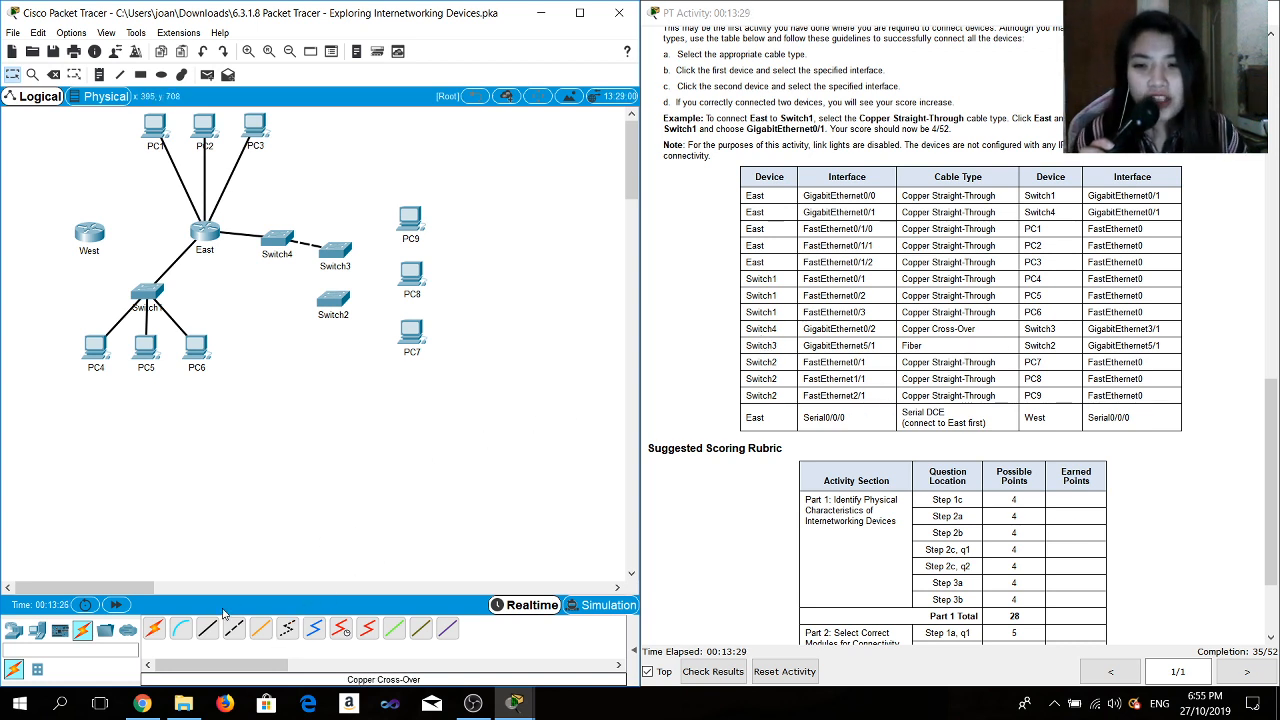
- Connect Switch3 GigabitEthernet5/1 to Switch2 GigabitEthernet5/1 with a Fiber cable
{"action": "left_click", "coordinate": [259, 632]}
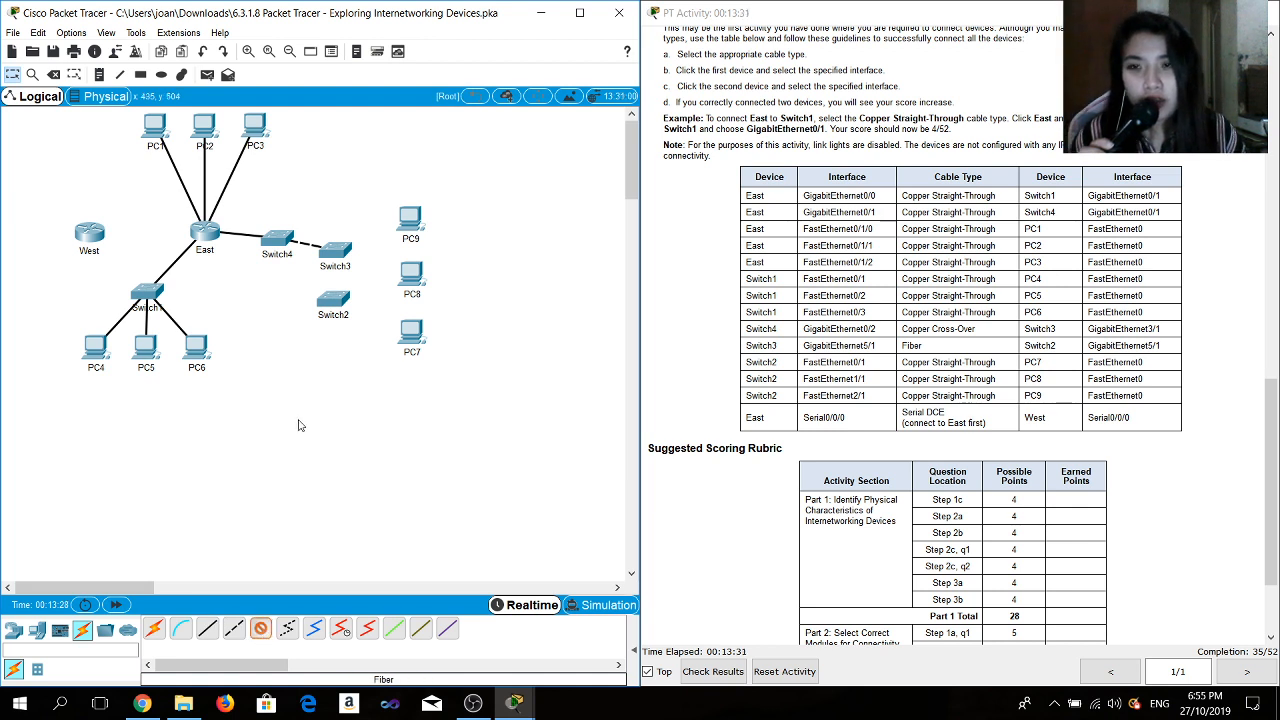
{"action": "left_click", "coordinate": [342, 251]}
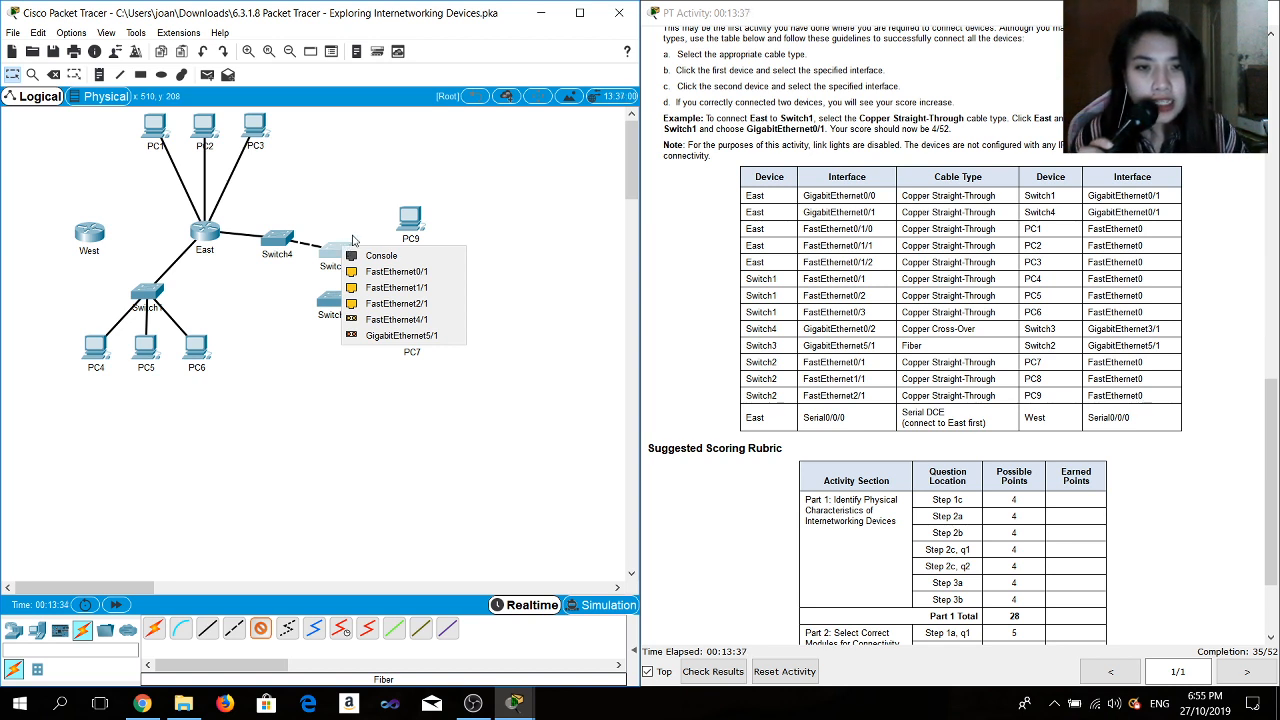
{"action": "left_click", "coordinate": [384, 336]}
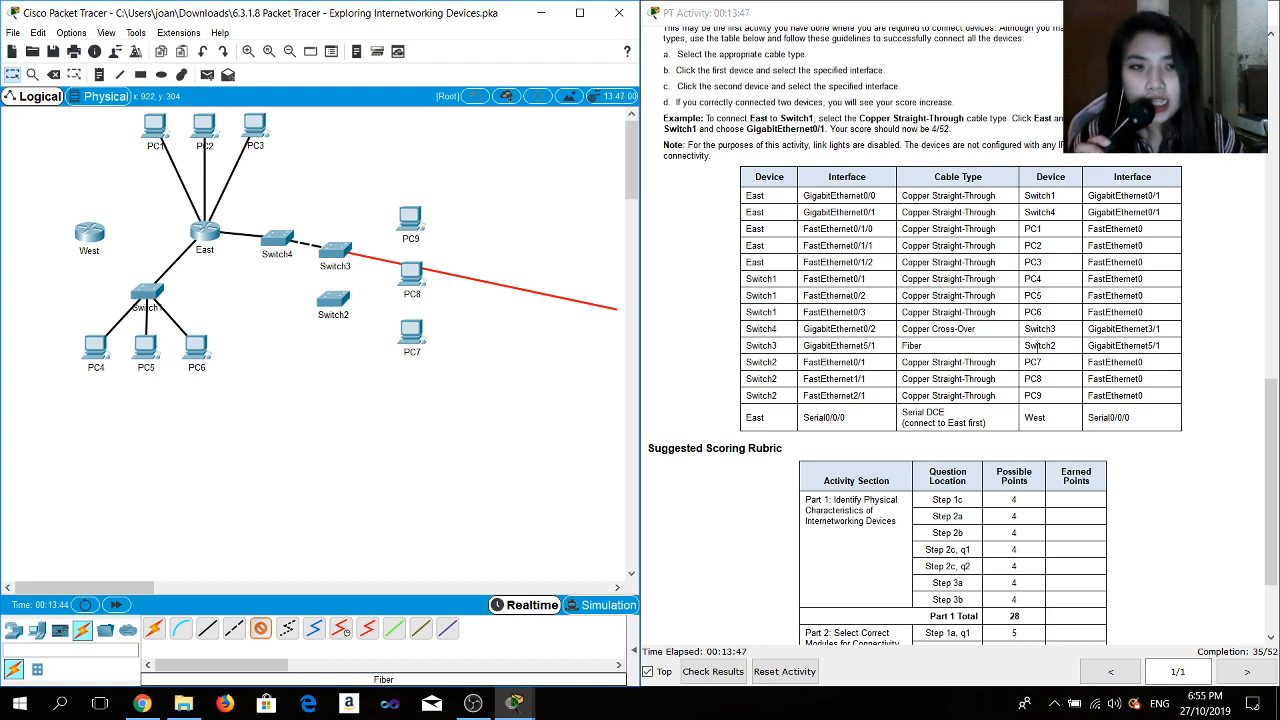
{"action": "left_click", "coordinate": [332, 298]}
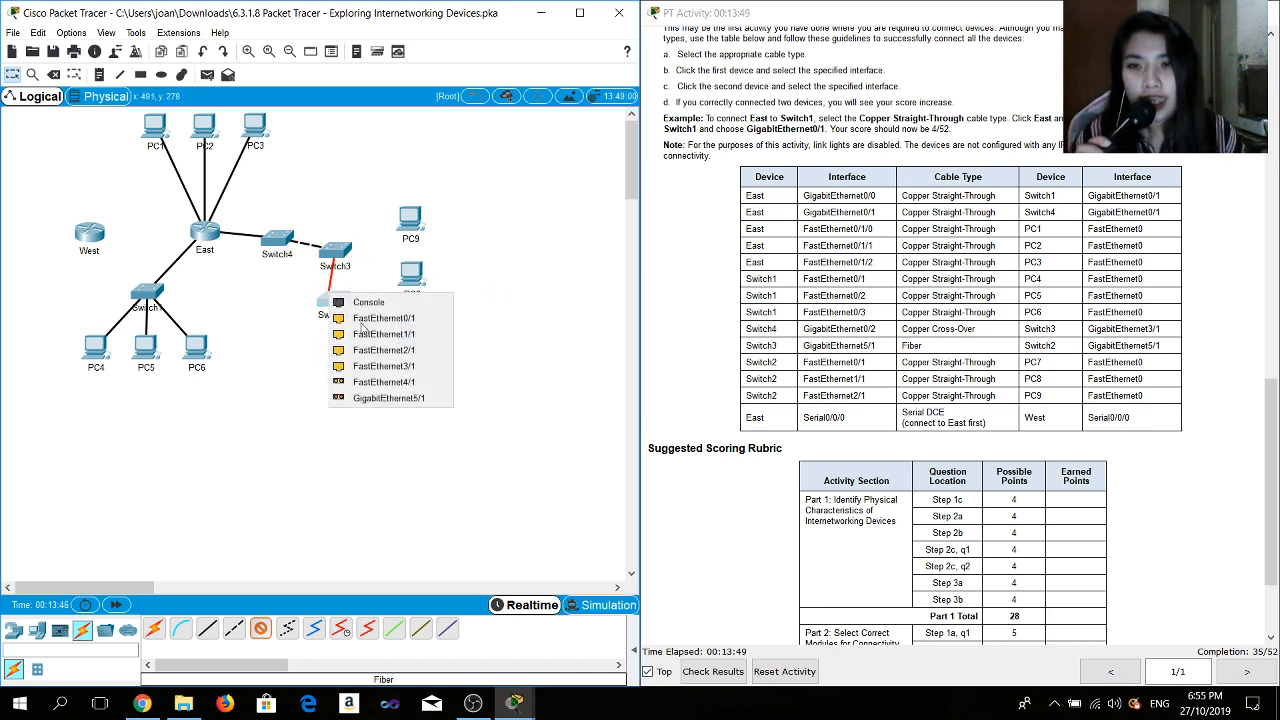
{"action": "left_click", "coordinate": [386, 398]}
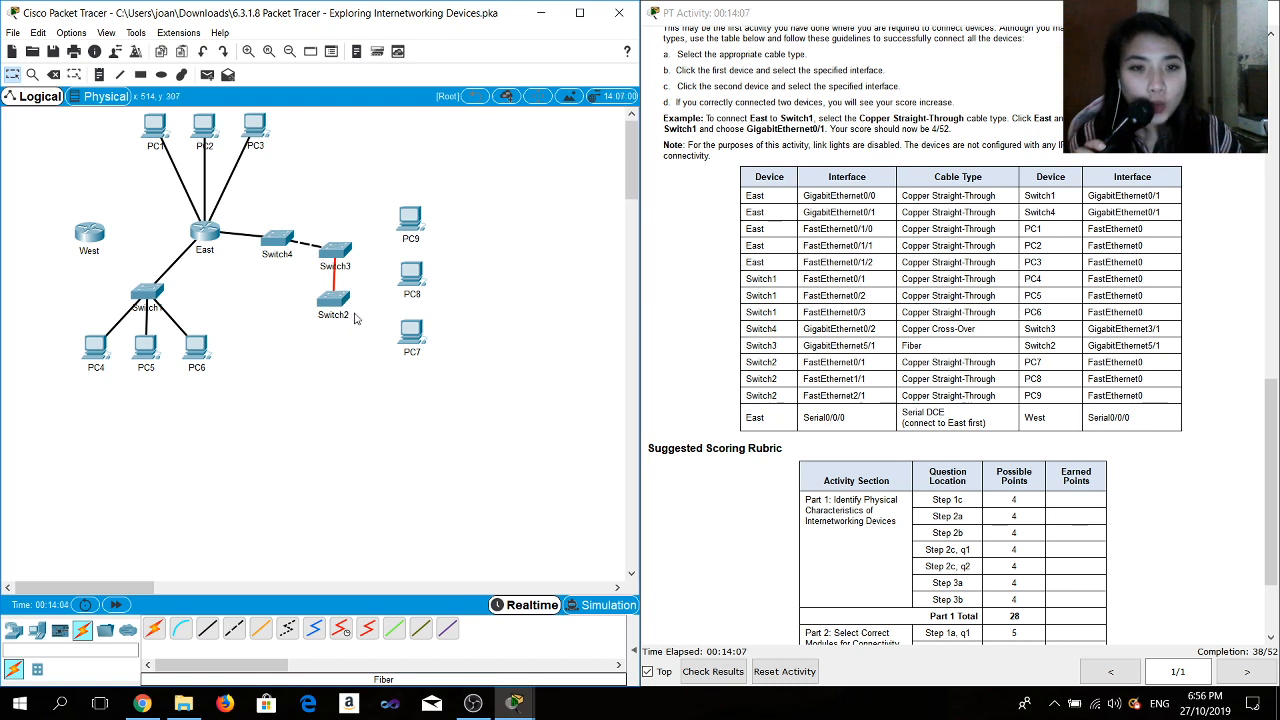
- Connect Switch2 FastEthernet0/1 to PC7 FastEthernet0 with a Copper Straight-Through cable
{"action": "left_click", "coordinate": [207, 628]}
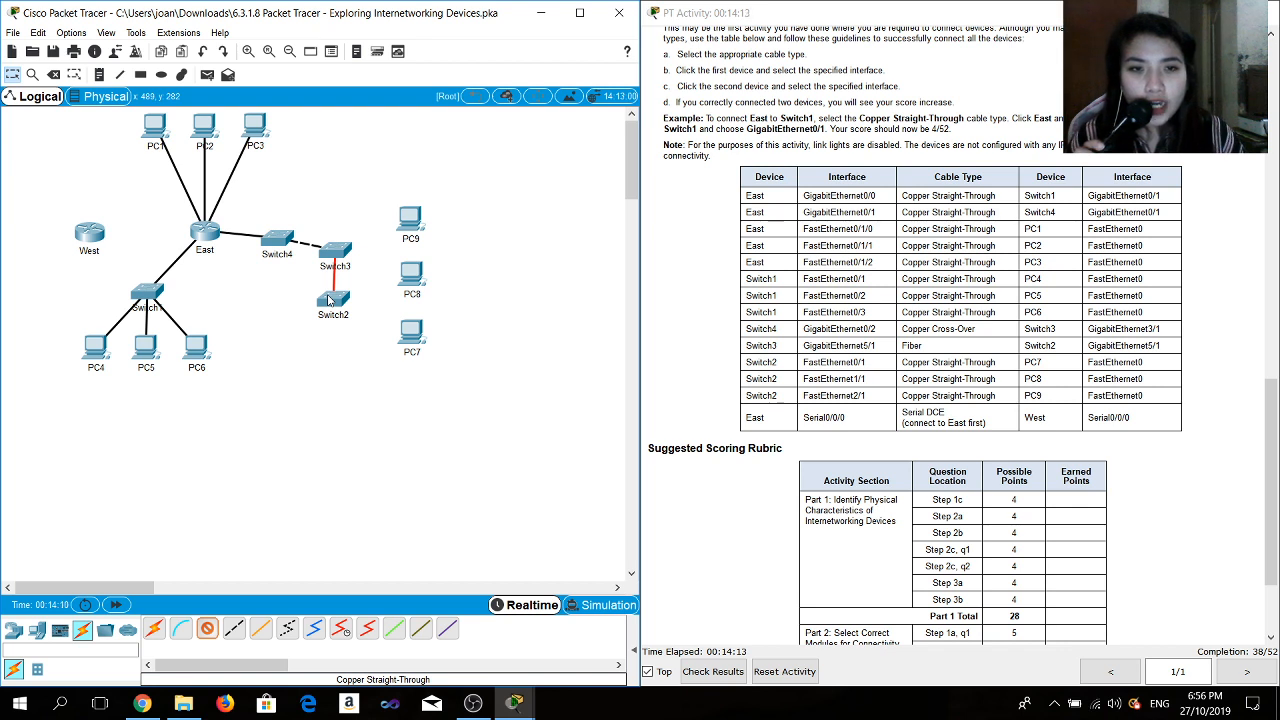
{"action": "left_click", "coordinate": [330, 300]}
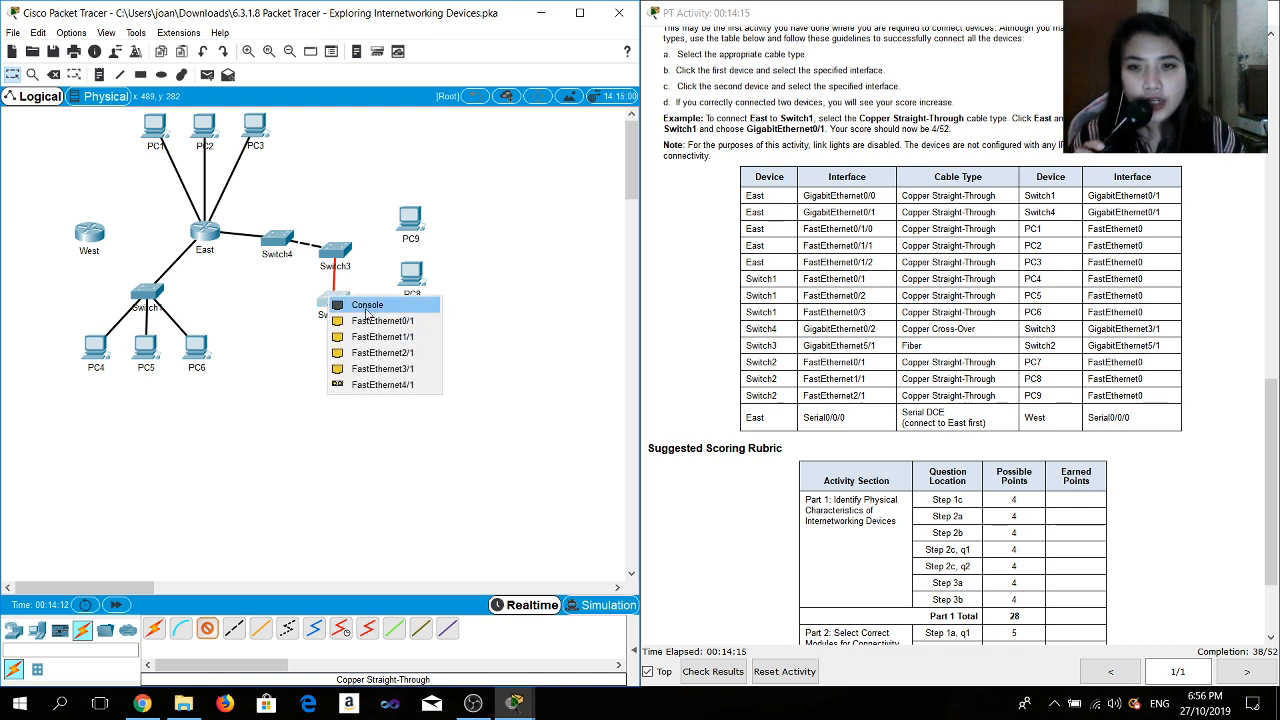
{"action": "left_click", "coordinate": [367, 321]}
{"action": "left_click", "coordinate": [415, 332]}
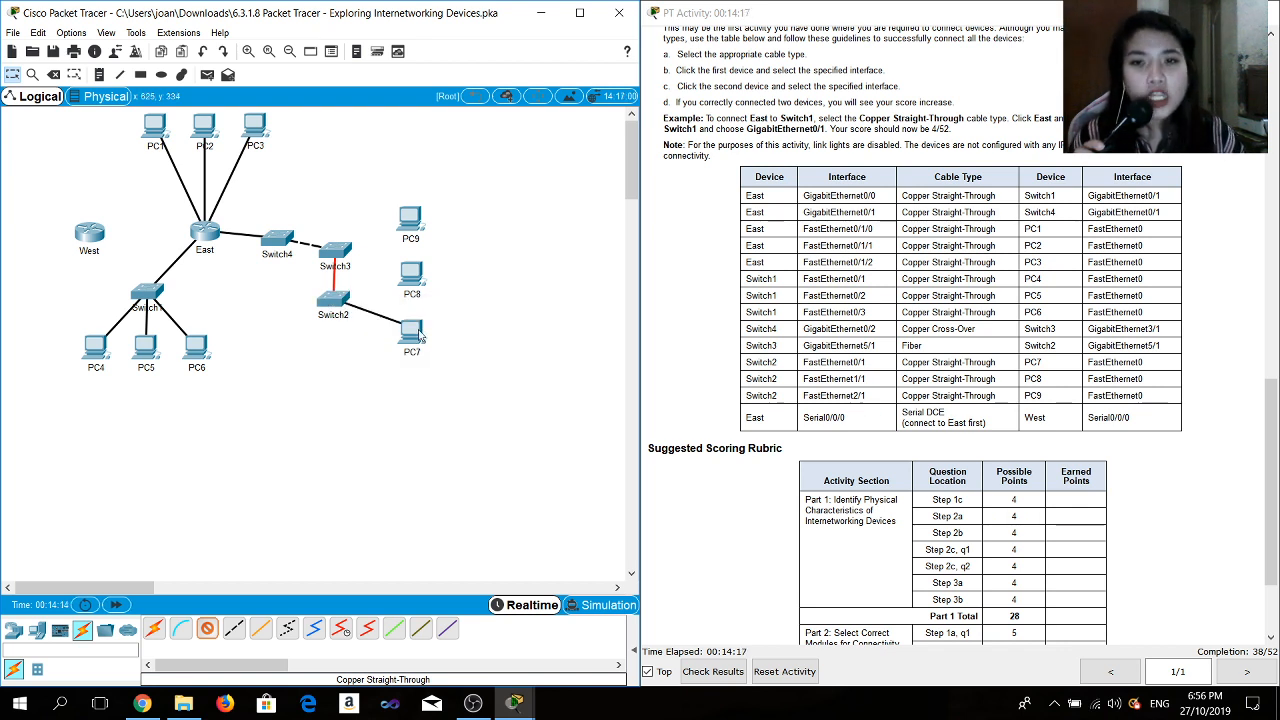
{"action": "left_click", "coordinate": [418, 336]}
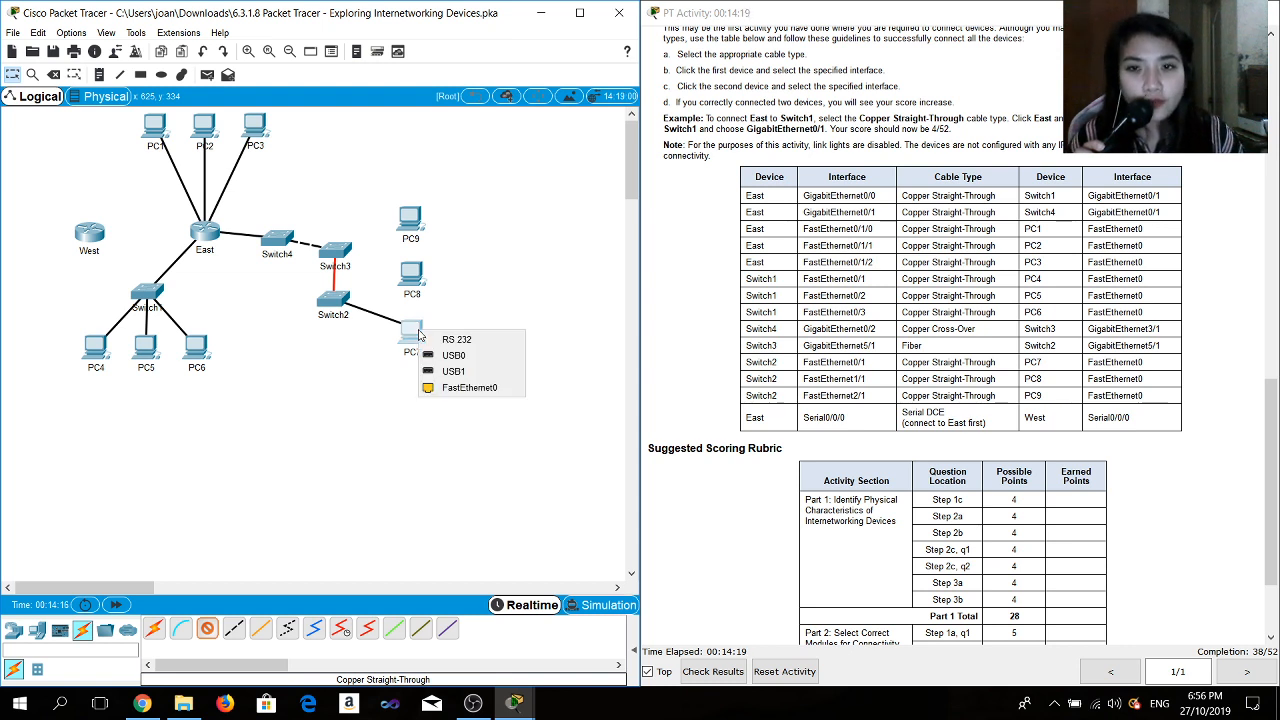
{"action": "left_click", "coordinate": [465, 384]}
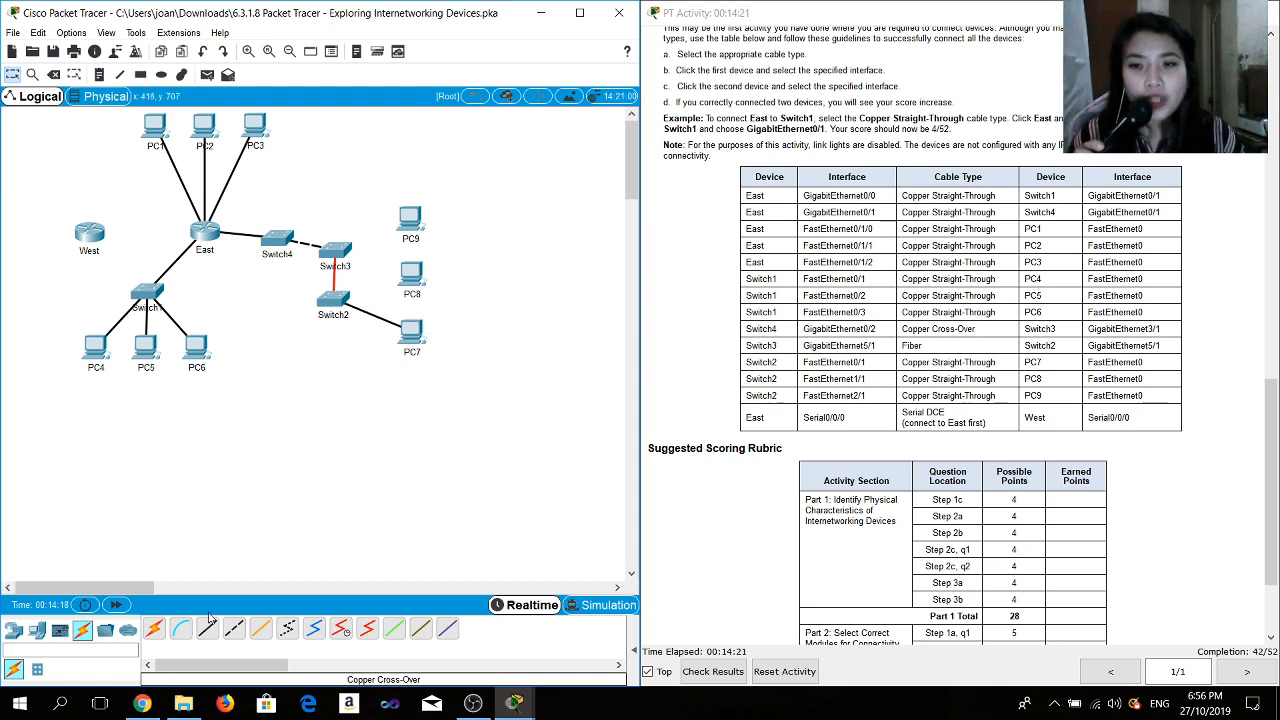
- Connect Switch2 FastEthernet1/1 to PC8 FastEthernet0 with a Copper Straight-Through cable
{"action": "left_click", "coordinate": [338, 298]}
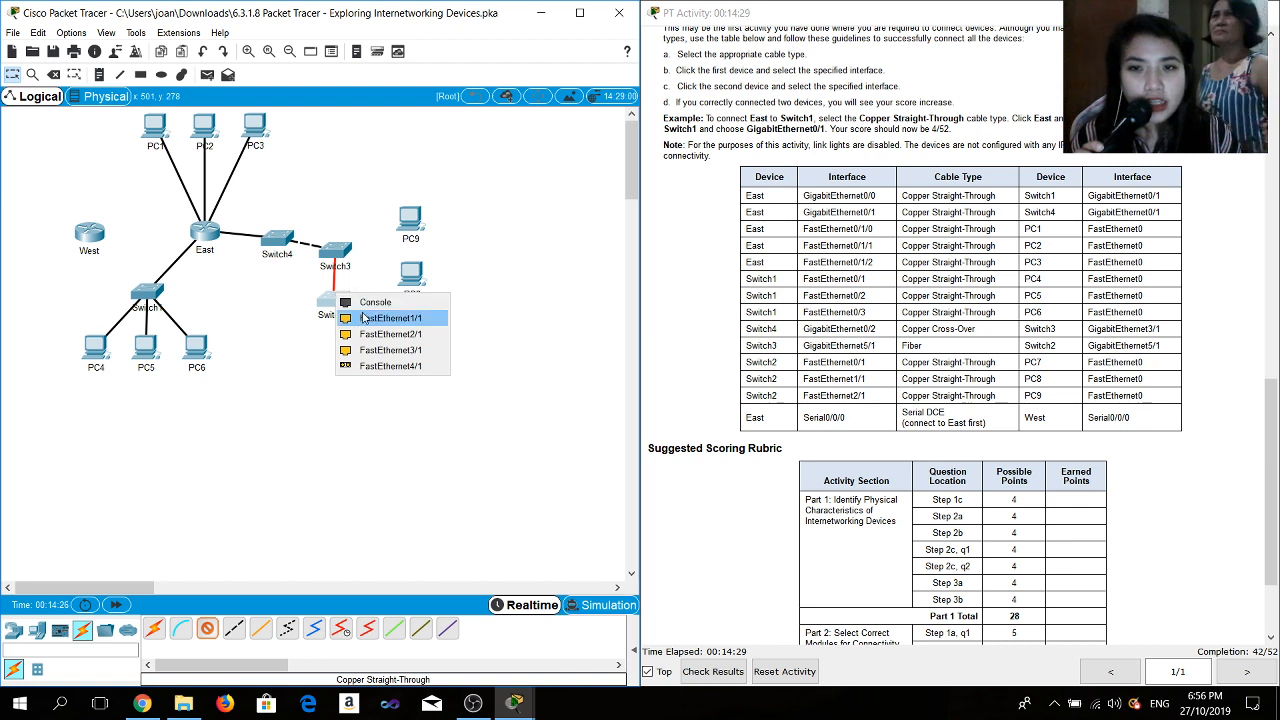
{"action": "left_click", "coordinate": [361, 317]}
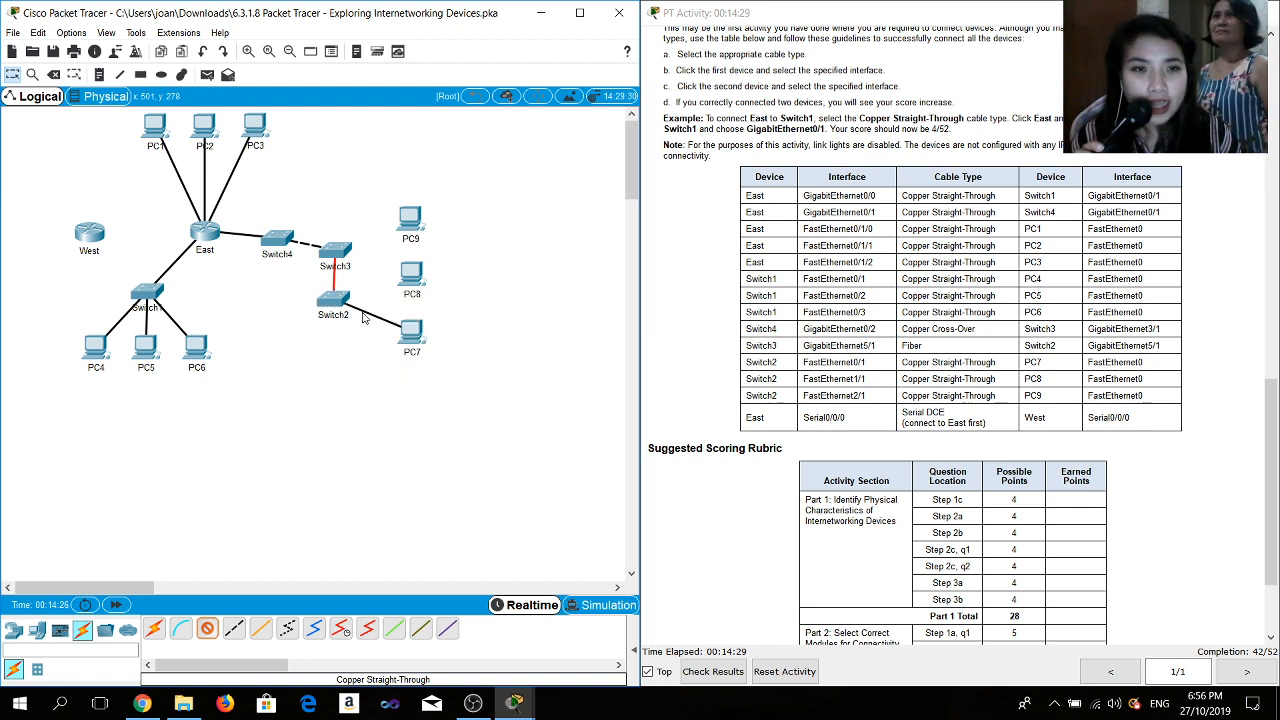
{"action": "left_click", "coordinate": [413, 279]}
{"action": "left_click", "coordinate": [443, 334]}
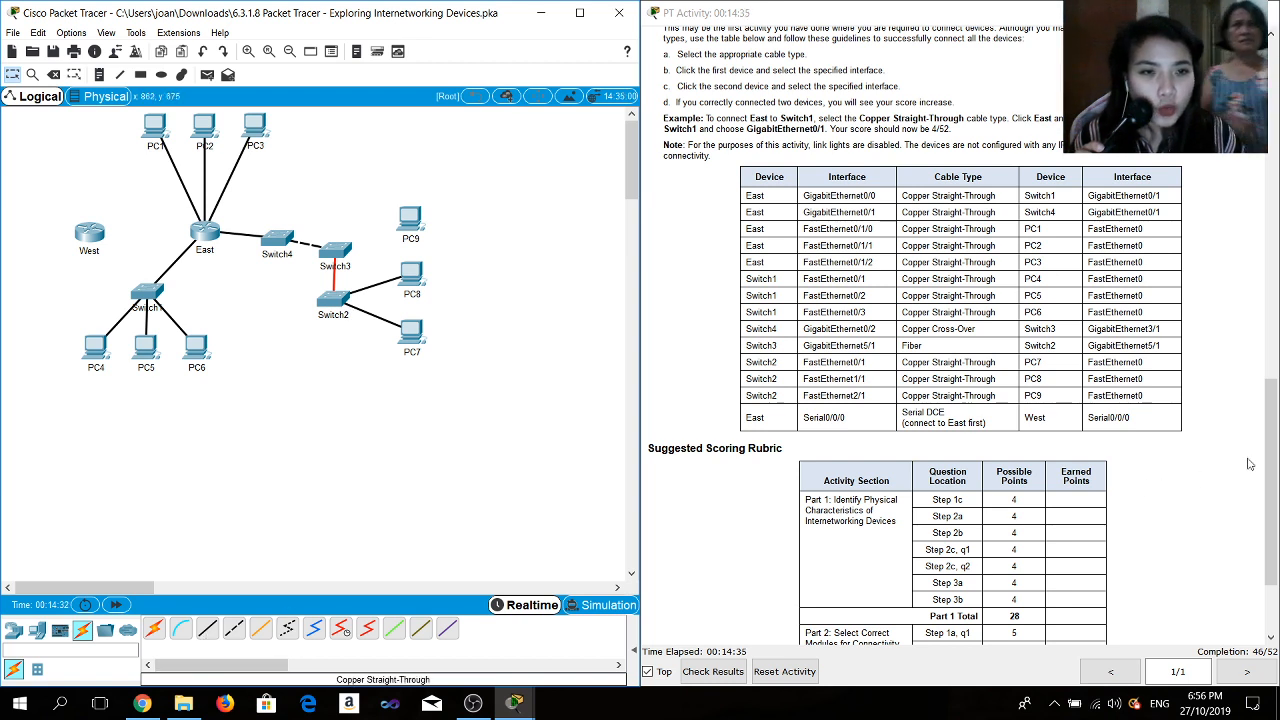
- Connect Switch2 FastEthernet2/1 to PC9 FastEthernet0 with a Copper Straight-Through cable
{"action": "left_click", "coordinate": [208, 630]}
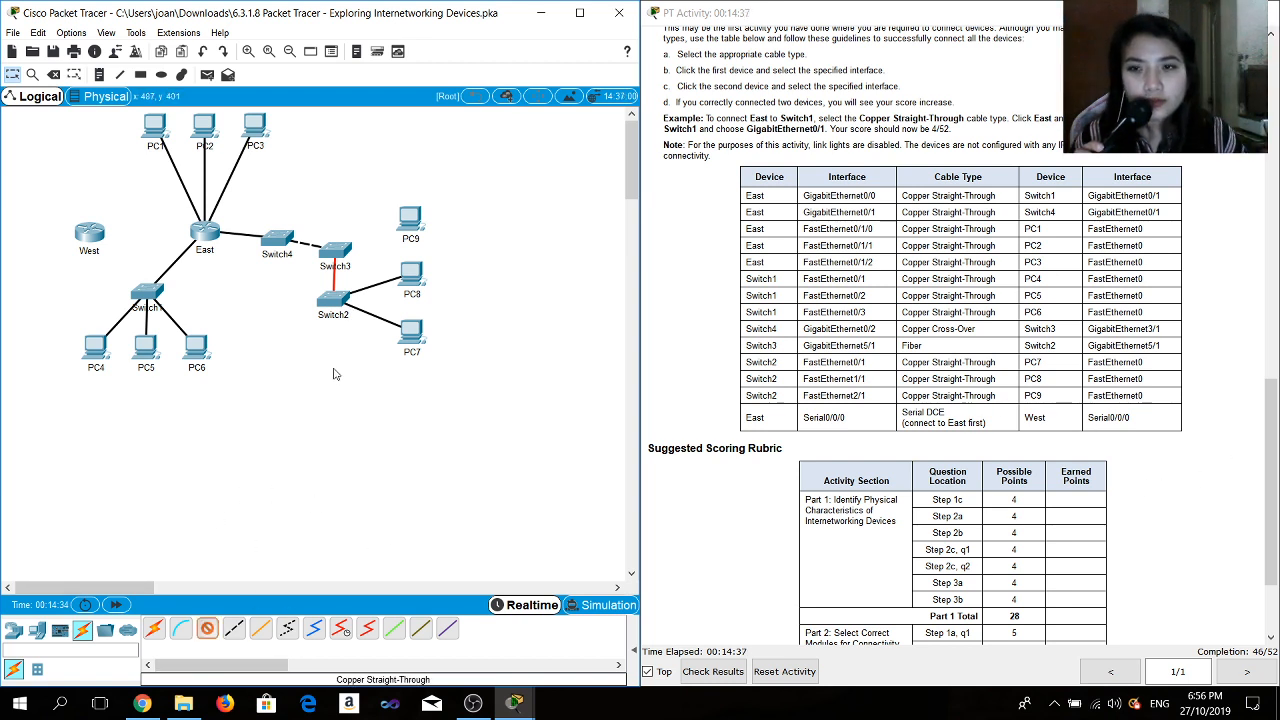
{"action": "left_click", "coordinate": [336, 298]}
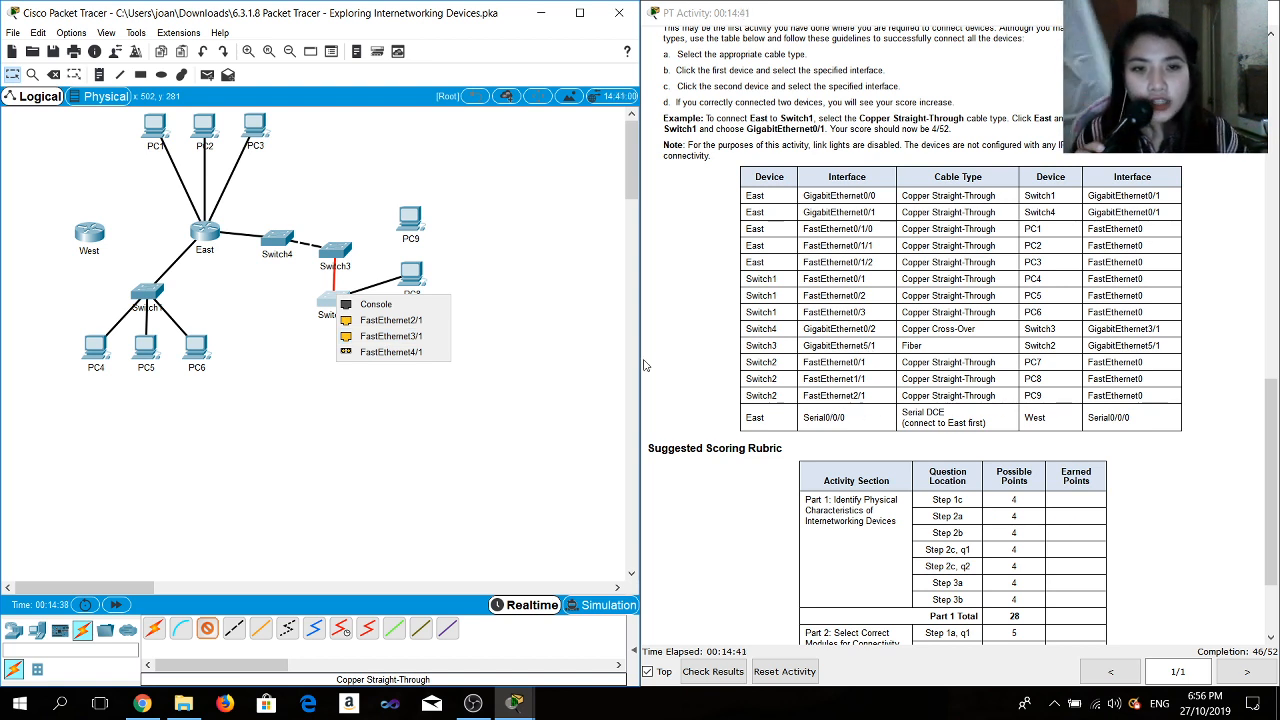
{"action": "left_click", "coordinate": [388, 325]}
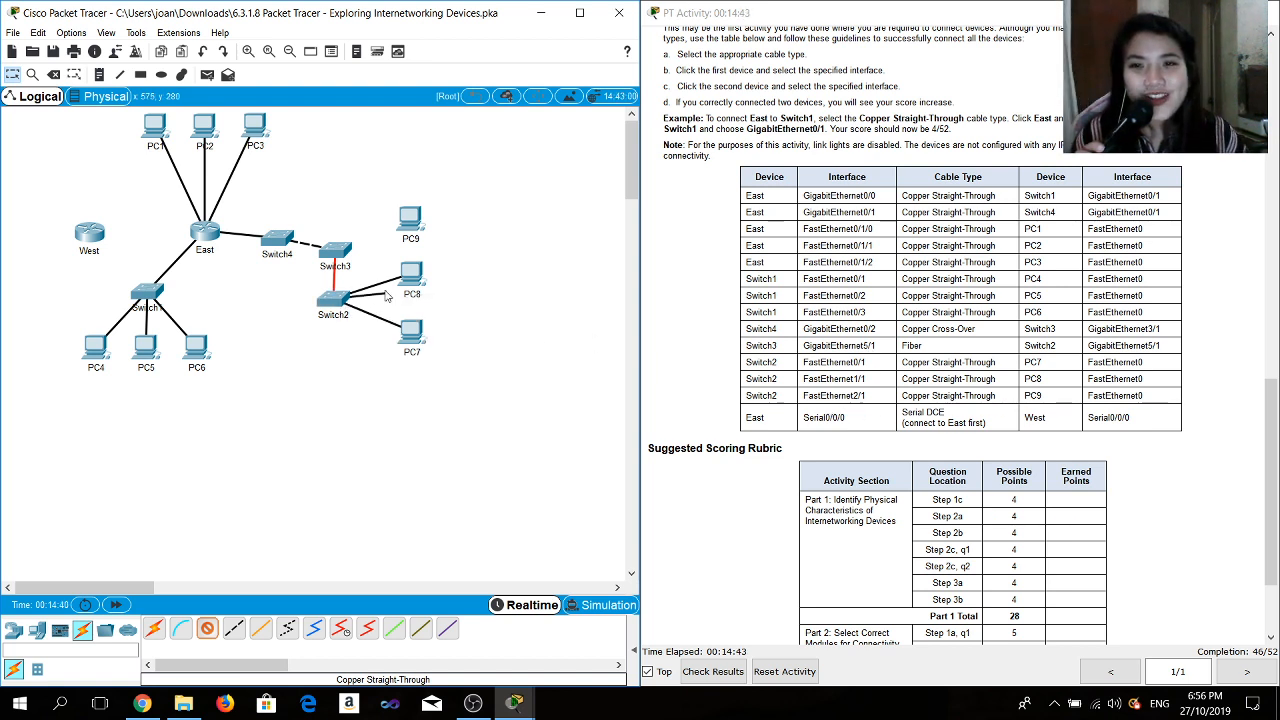
{"action": "left_click", "coordinate": [411, 220]}
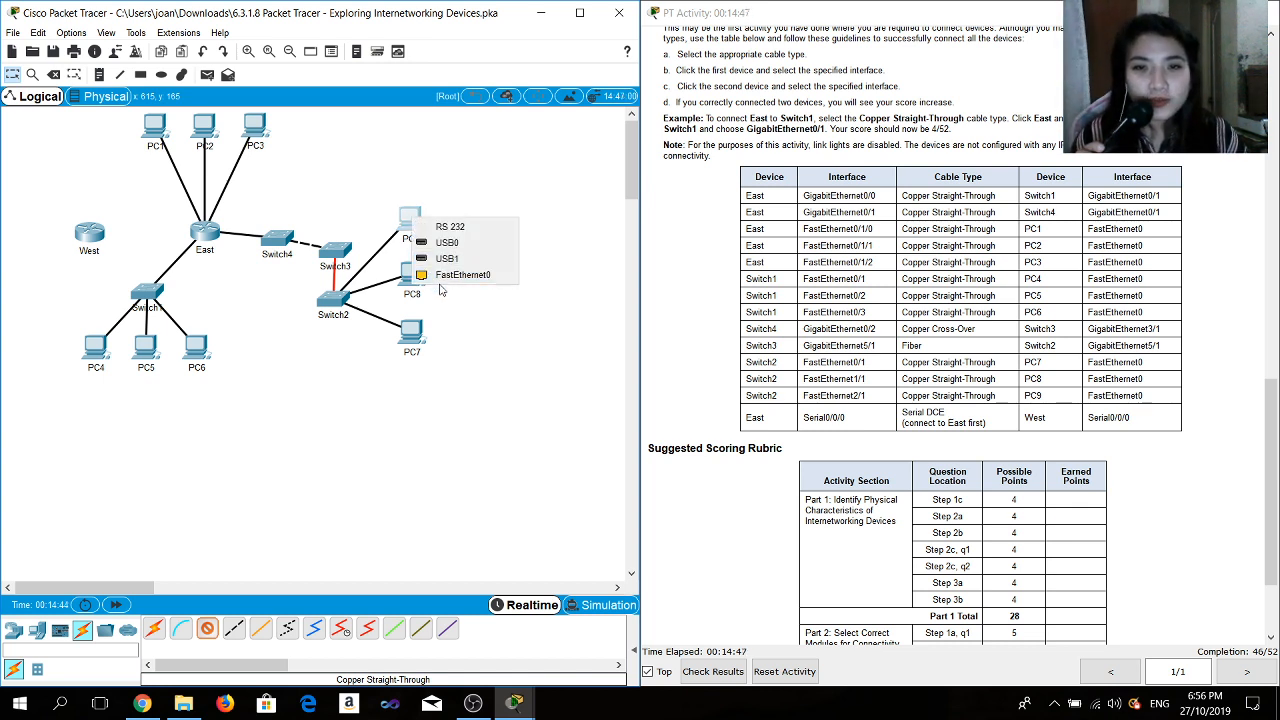
{"action": "left_click", "coordinate": [438, 287]}
{"action": "left_click", "coordinate": [405, 222]}
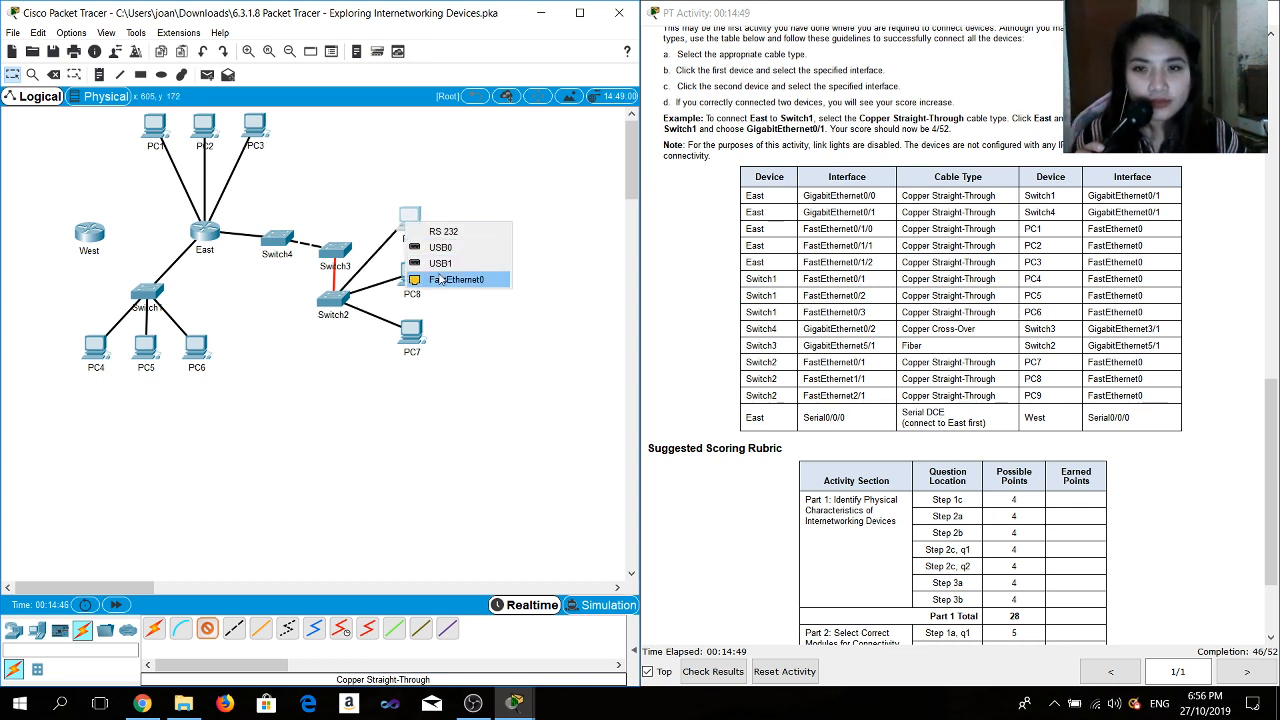
{"action": "left_click", "coordinate": [441, 280]}
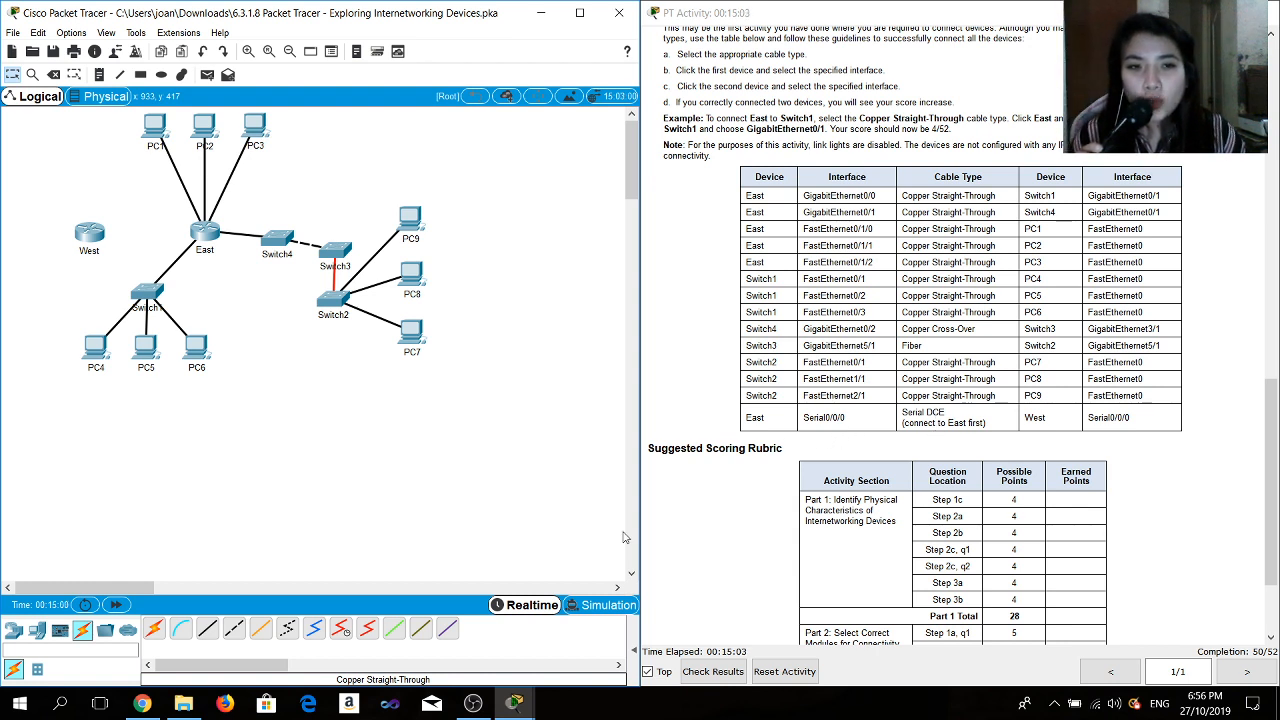
- Try to connect East Serial0/0/0 to West FastEthernet0/0/0 with a Serial DCE cable
{"action": "left_click", "coordinate": [340, 630]}
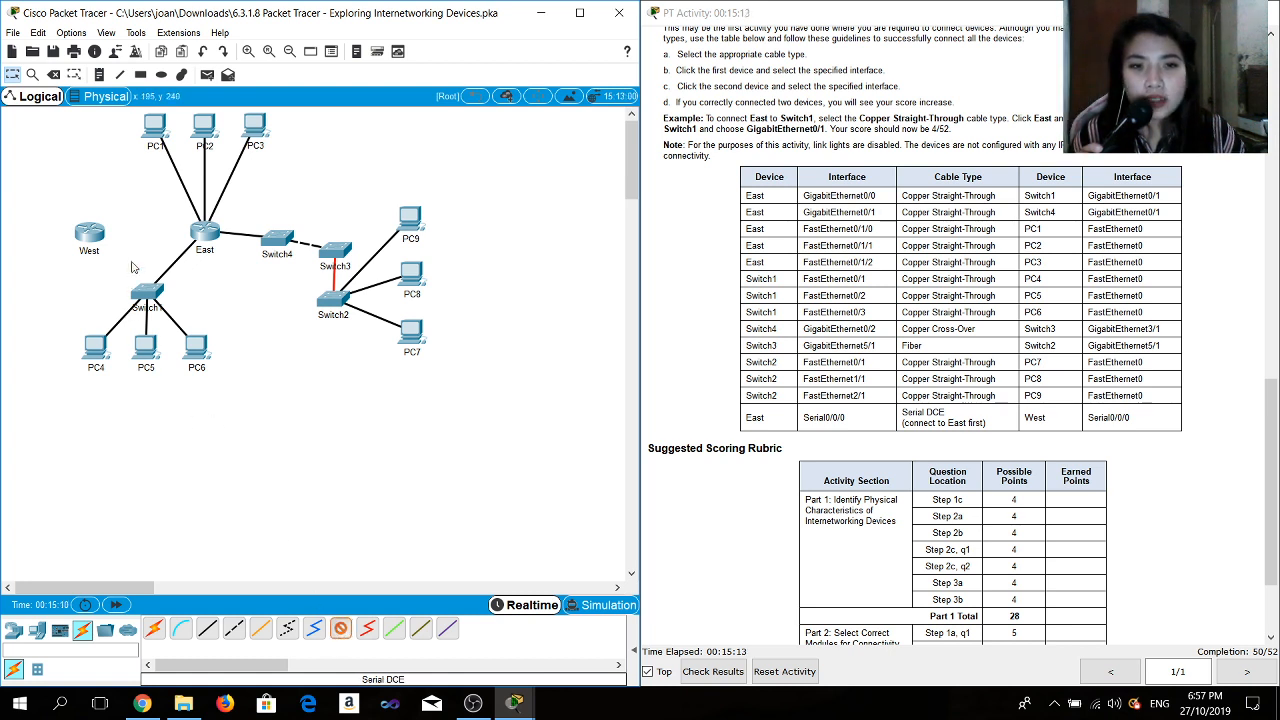
{"action": "left_click", "coordinate": [203, 230]}
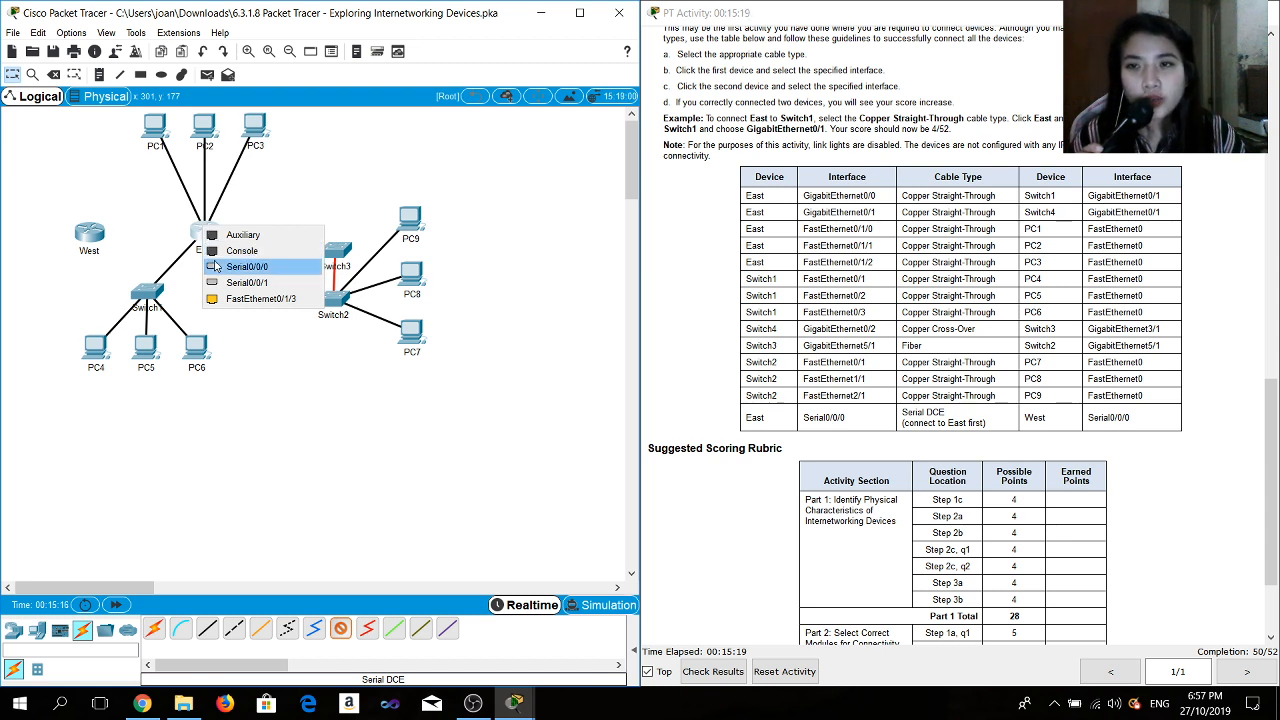
{"action": "left_click", "coordinate": [245, 266]}
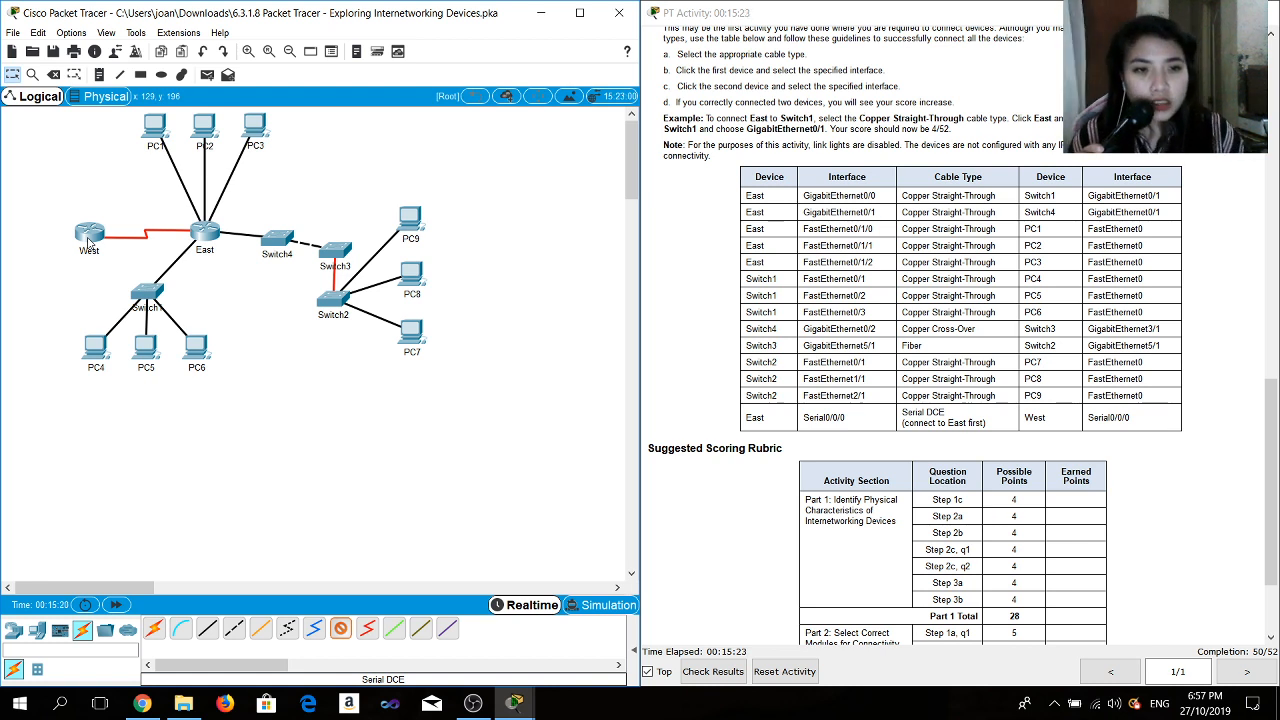
{"action": "left_click", "coordinate": [89, 240]}
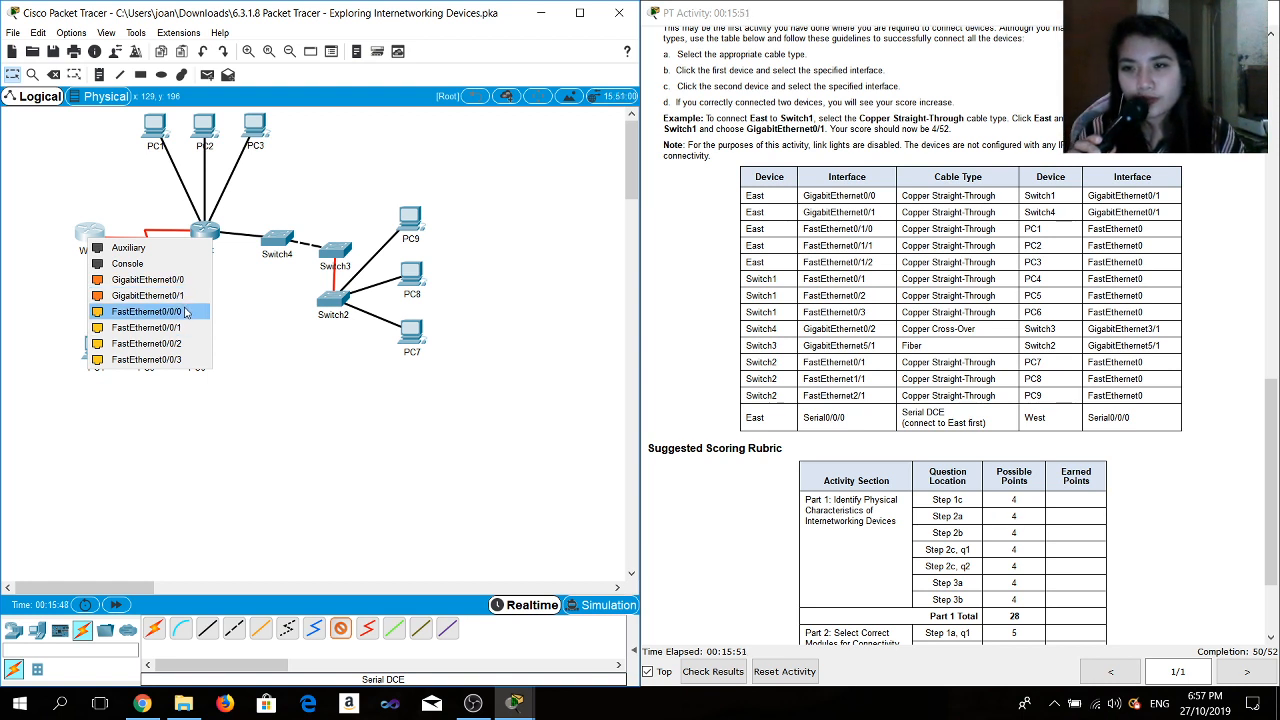
{"action": "left_click", "coordinate": [138, 264]}
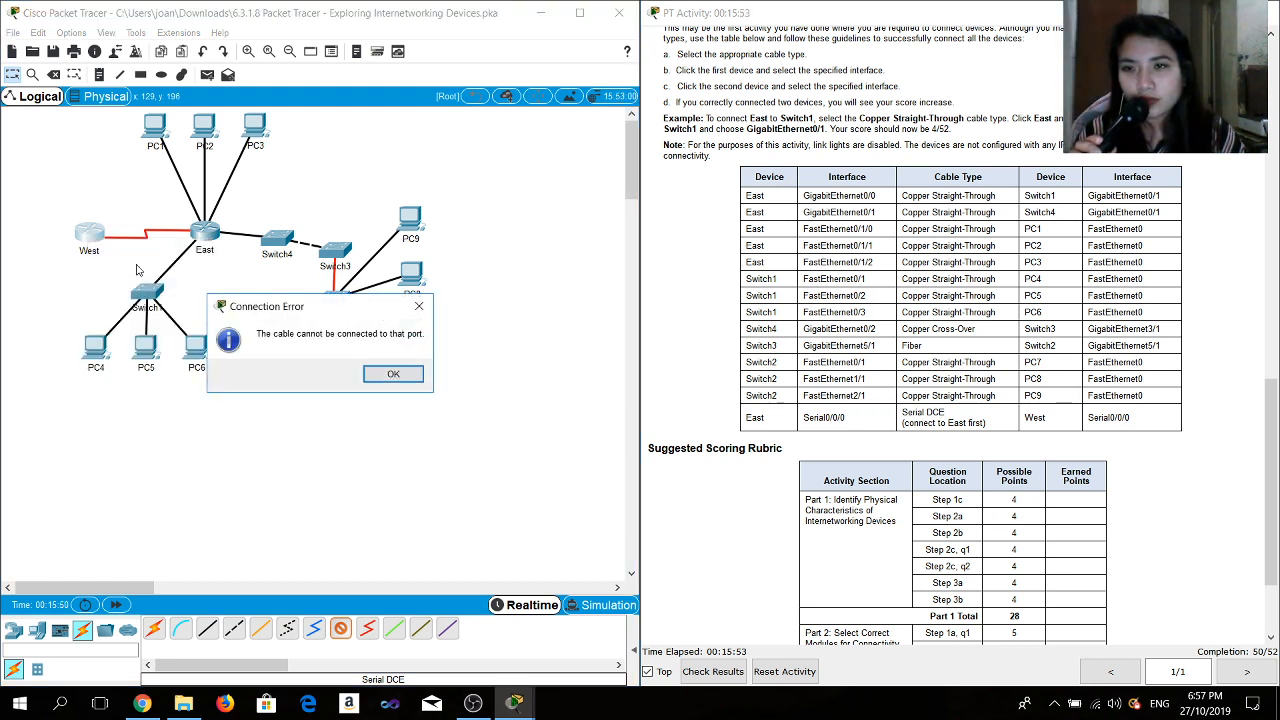
{"action": "left_click", "coordinate": [424, 303]}
{"action": "left_click", "coordinate": [97, 236]}
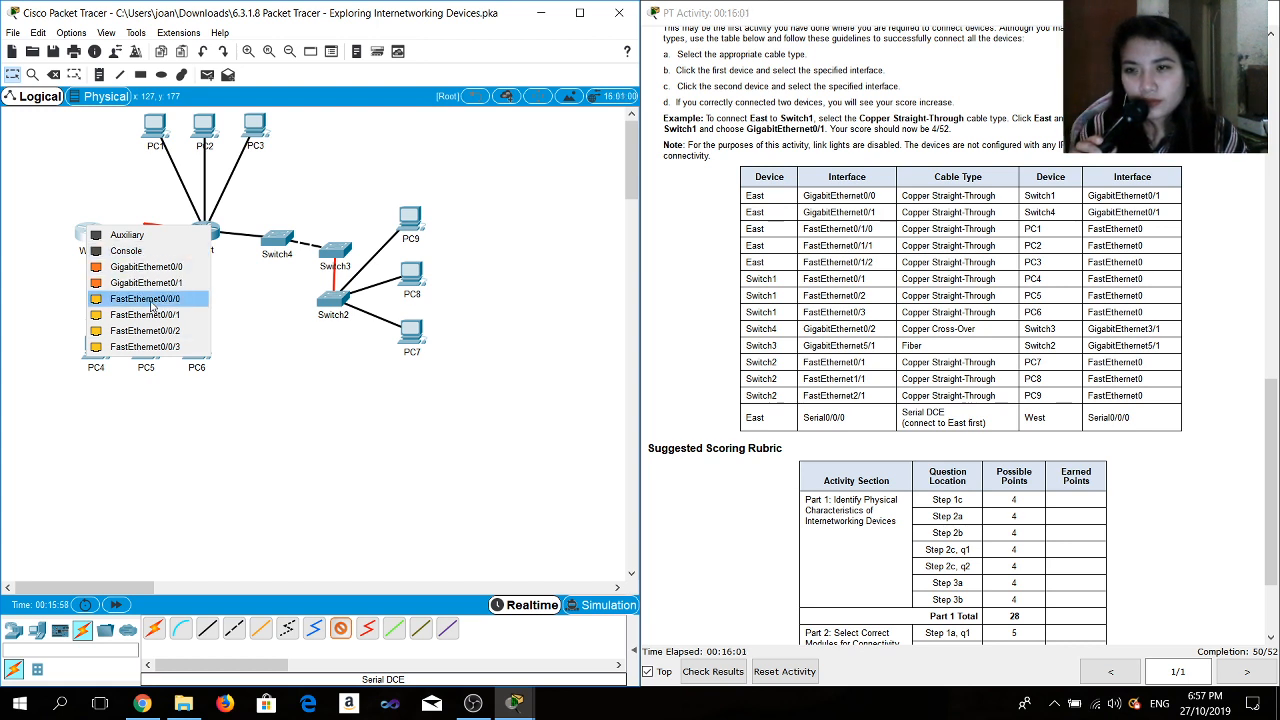
{"action": "left_click", "coordinate": [147, 298]}
{"action": "left_click", "coordinate": [418, 304]}
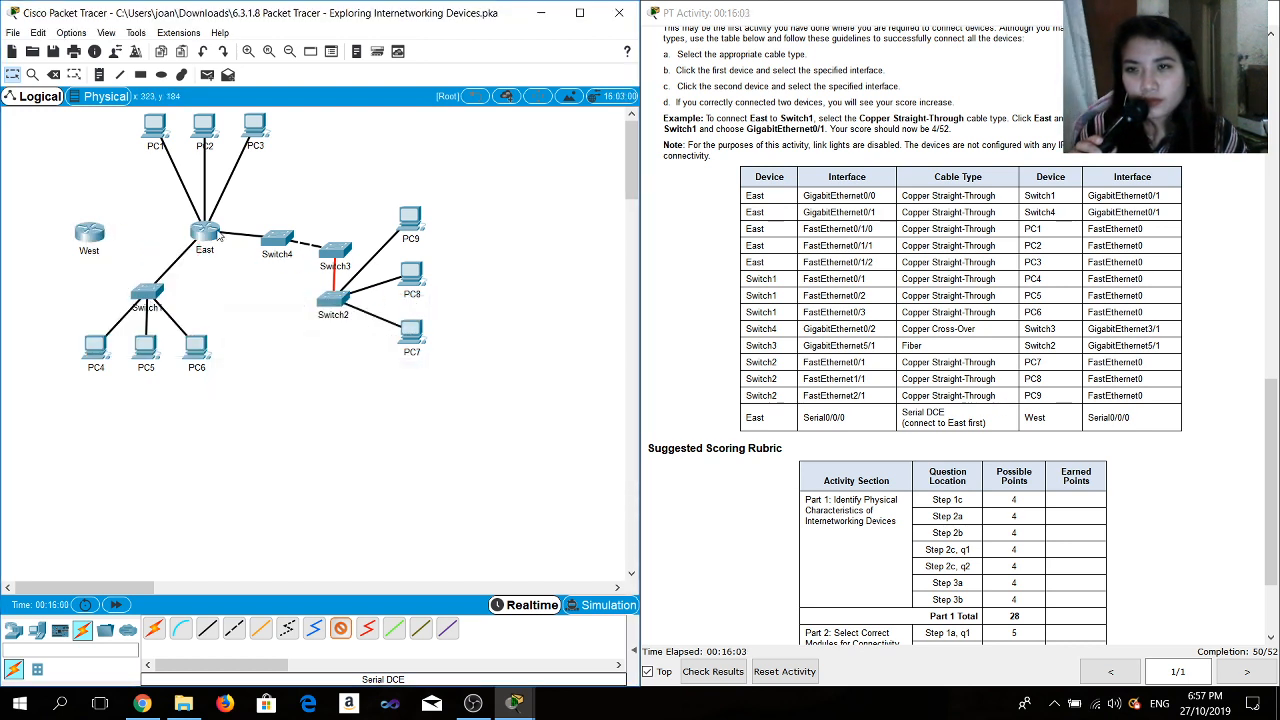
{"action": "left_click", "coordinate": [201, 235]}
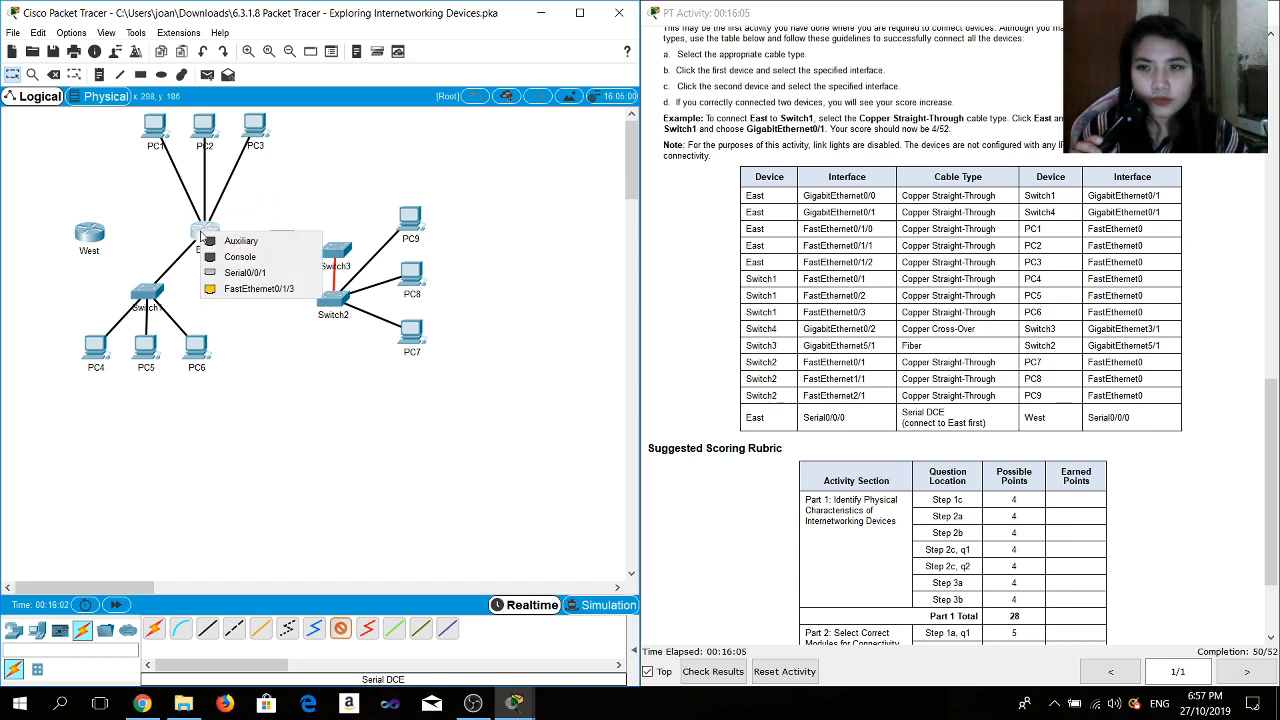
{"action": "left_click", "coordinate": [340, 630]}
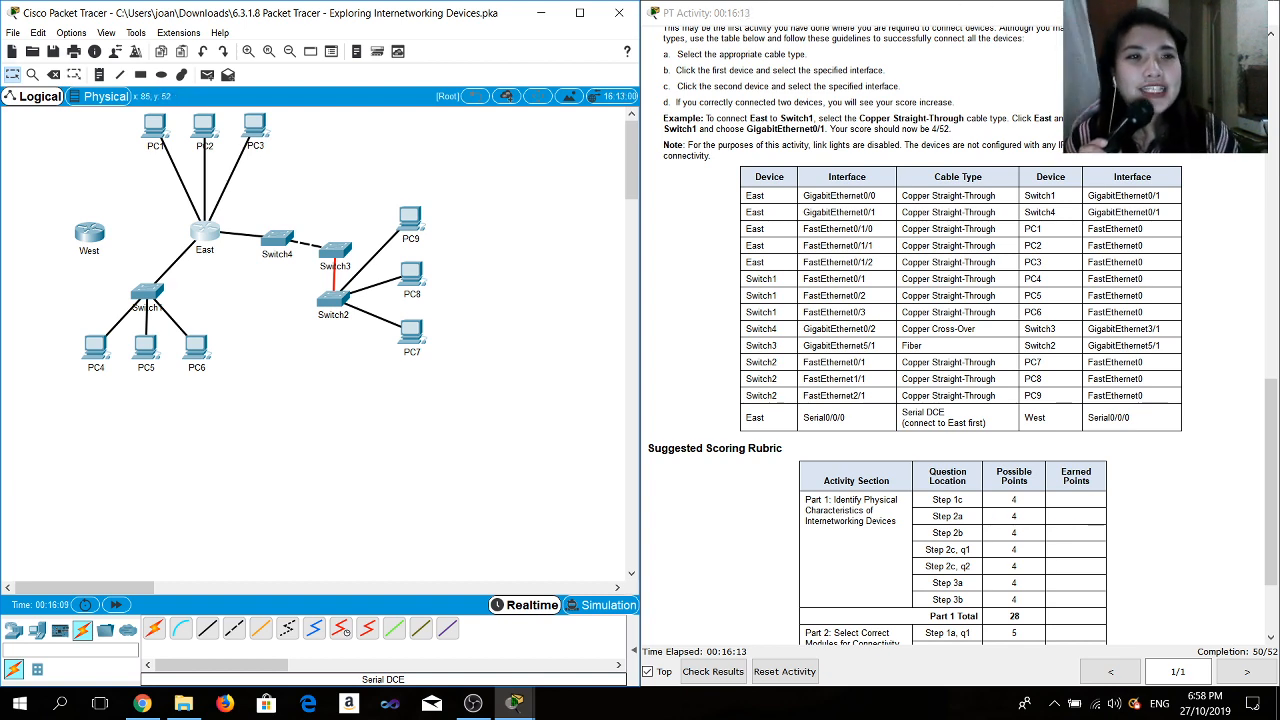
{"action": "left_click", "coordinate": [1181, 13]}
{"action": "left_click", "coordinate": [1181, 13]}
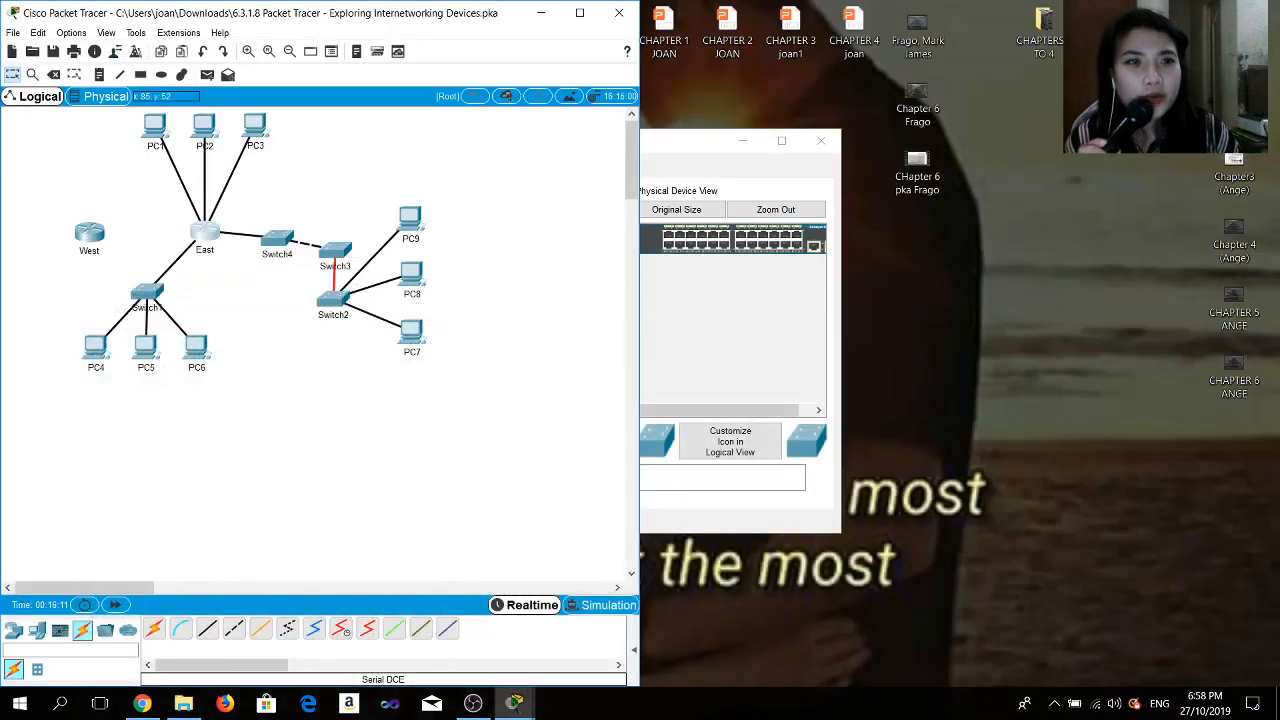
{"action": "left_click", "coordinate": [473, 703]}
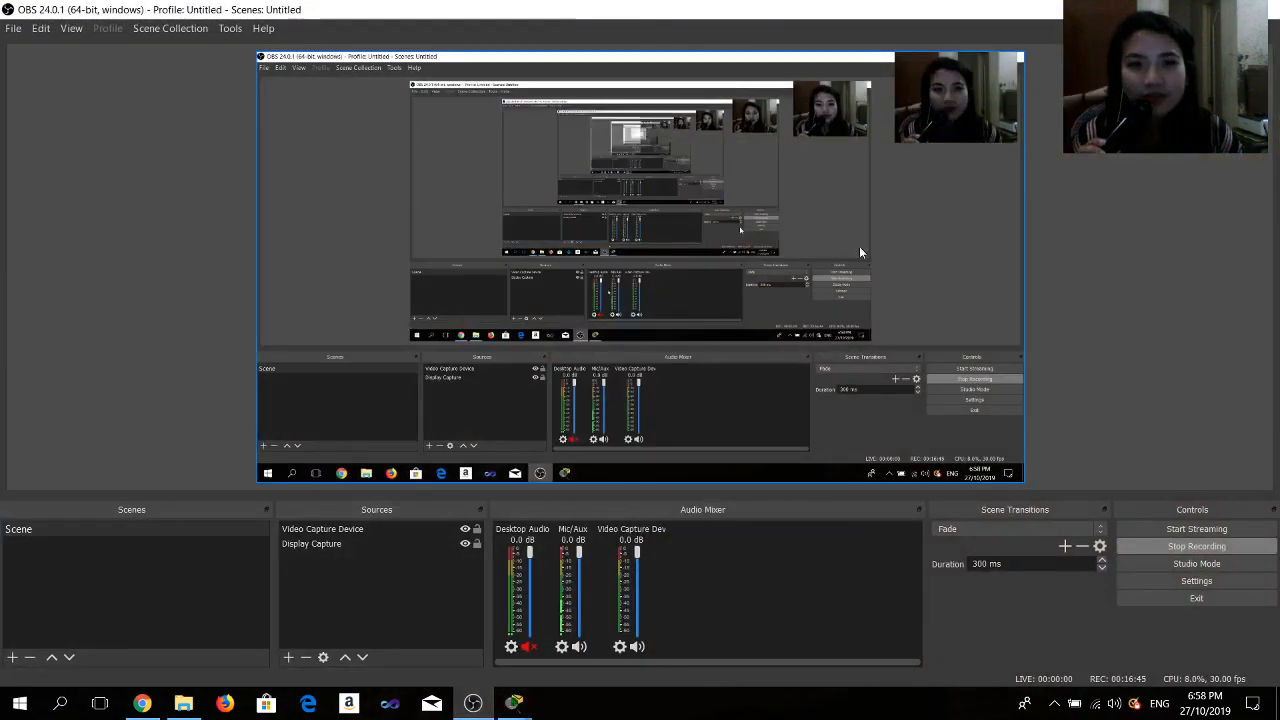